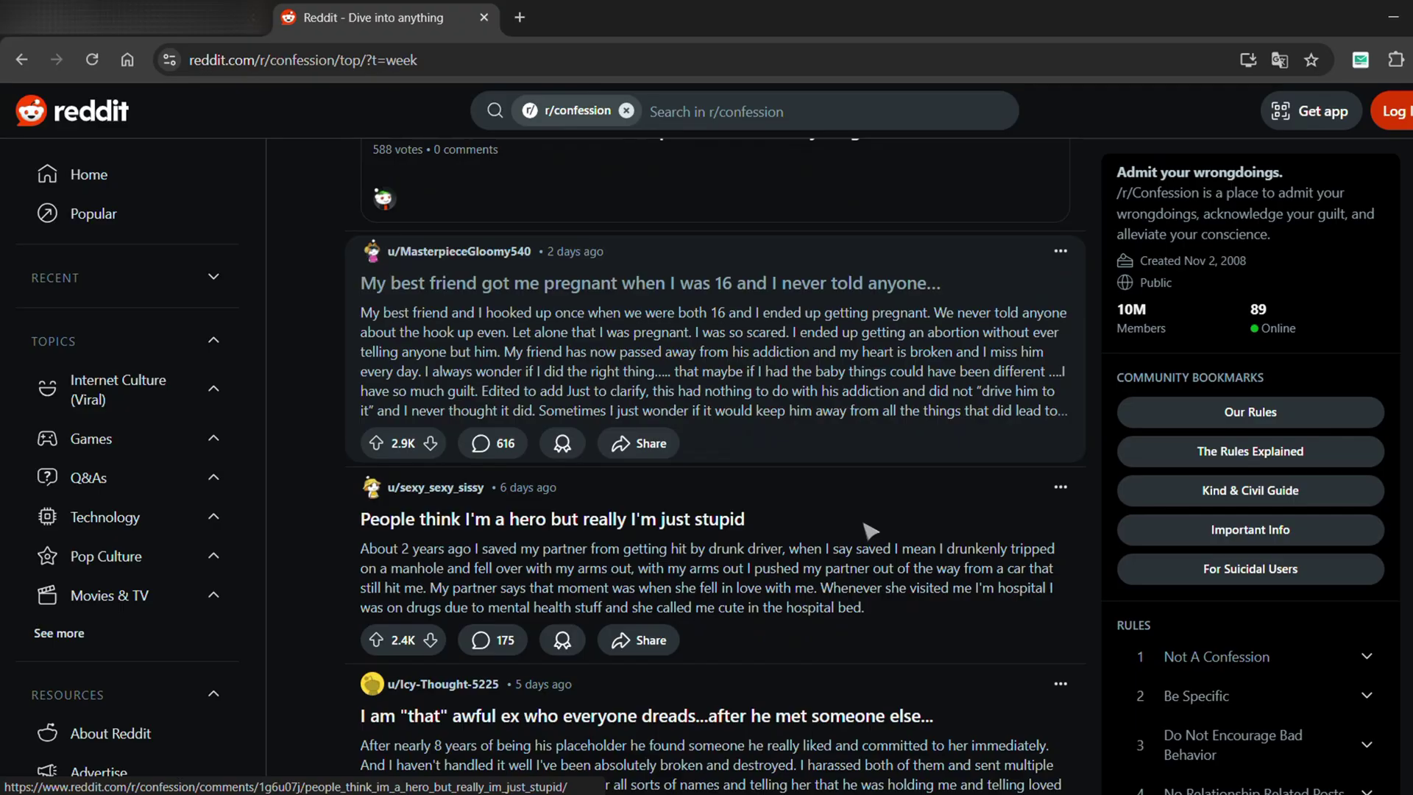
Scroll r/confession's top posts of this week and open one to read
{"action": "scroll", "coordinate": [868, 530], "scroll_direction": "down", "scroll_amount": 10}
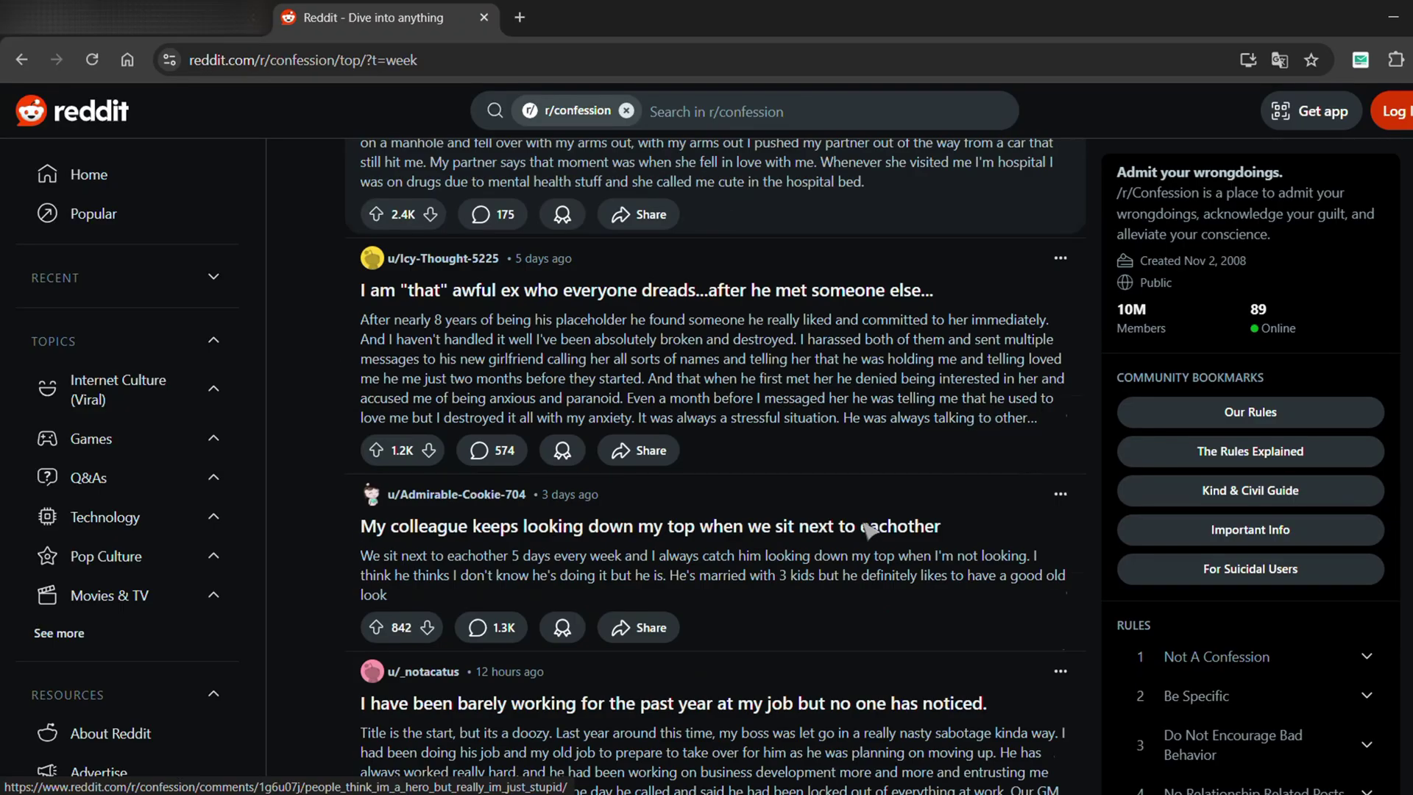
{"action": "scroll", "coordinate": [867, 530], "scroll_direction": "down", "scroll_amount": 10}
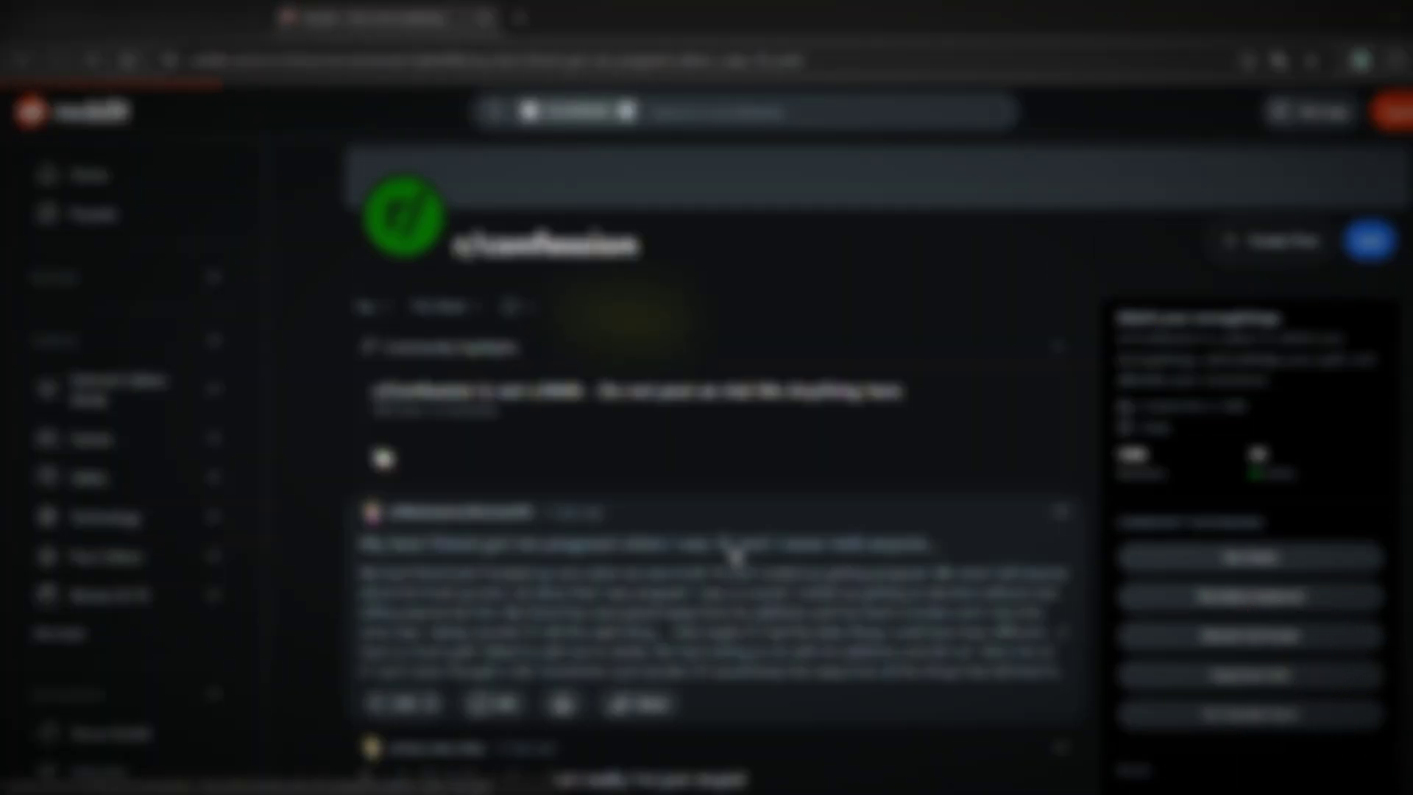
{"action": "left_click", "coordinate": [732, 554]}
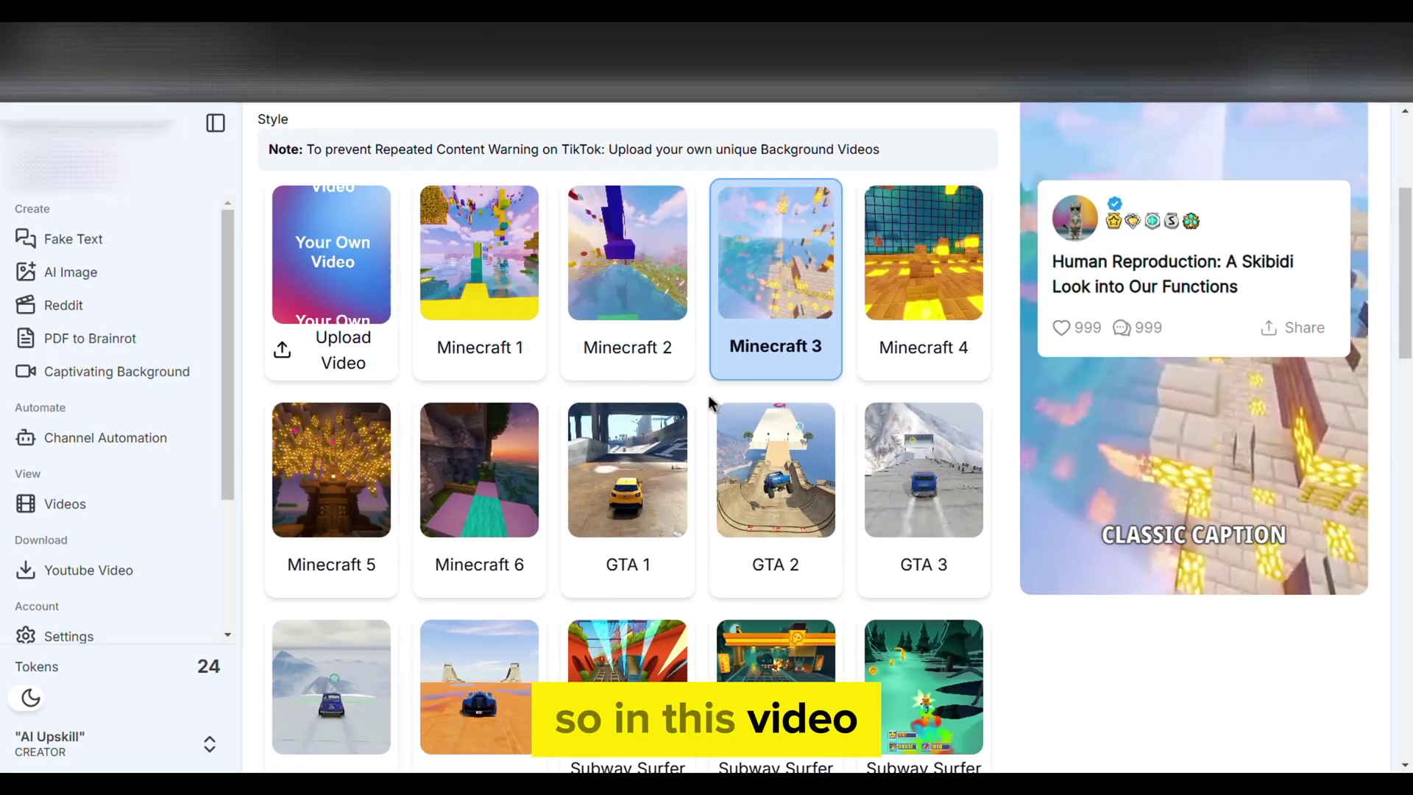
{"action": "scroll", "coordinate": [701, 433], "scroll_direction": "down", "scroll_amount": 4}
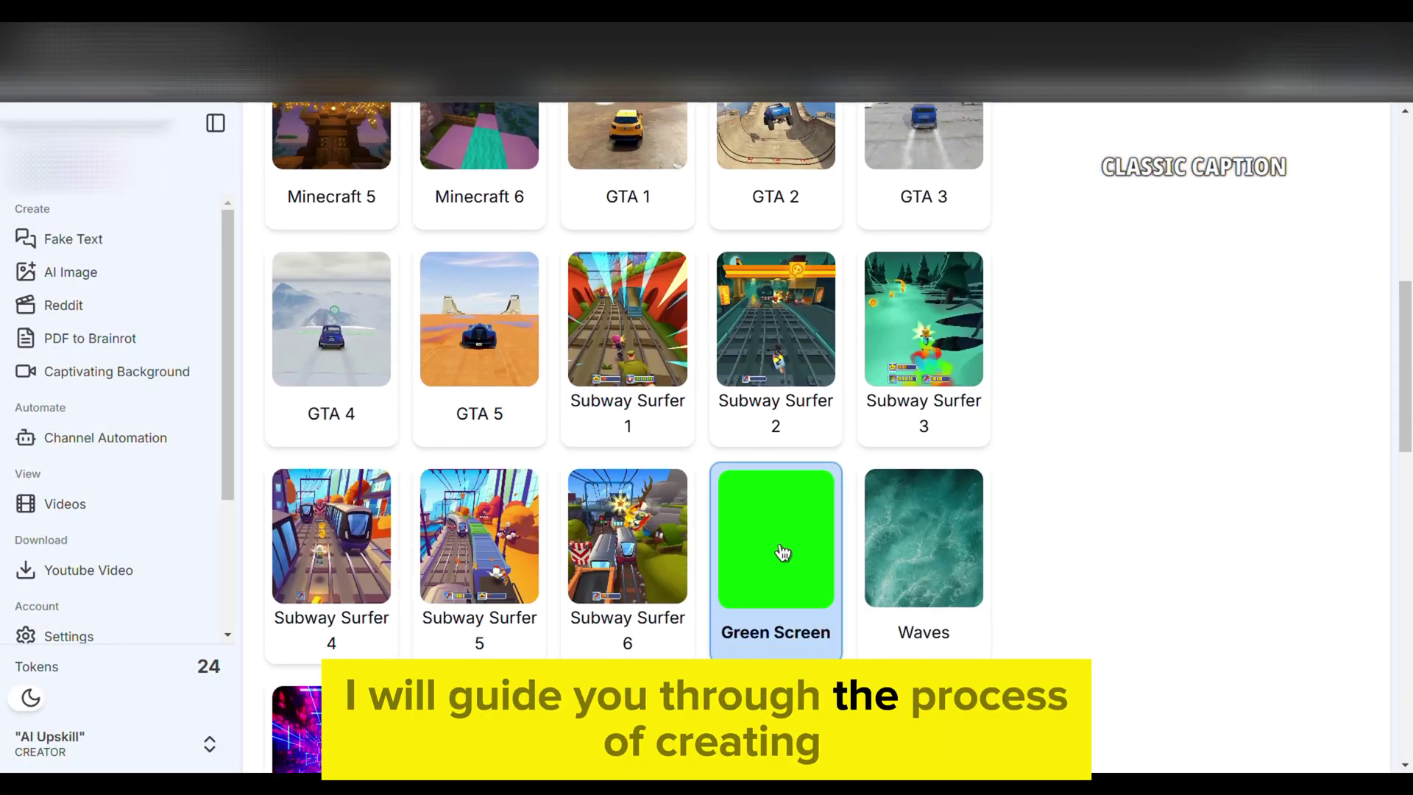
Set aicut's Caption Position to Center
{"action": "scroll", "coordinate": [701, 442], "scroll_direction": "up", "scroll_amount": 4}
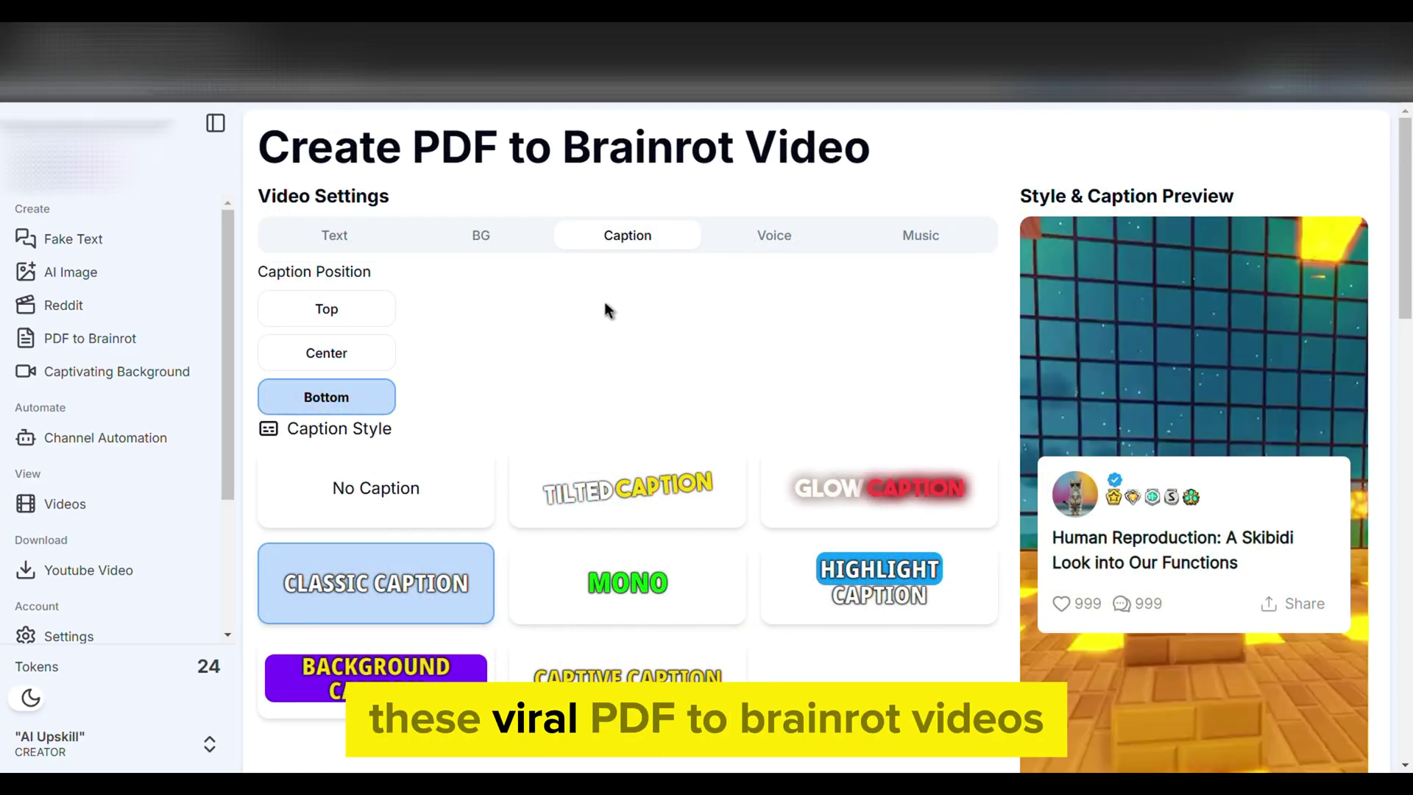
{"action": "scroll", "coordinate": [608, 306], "scroll_direction": "down", "scroll_amount": 1}
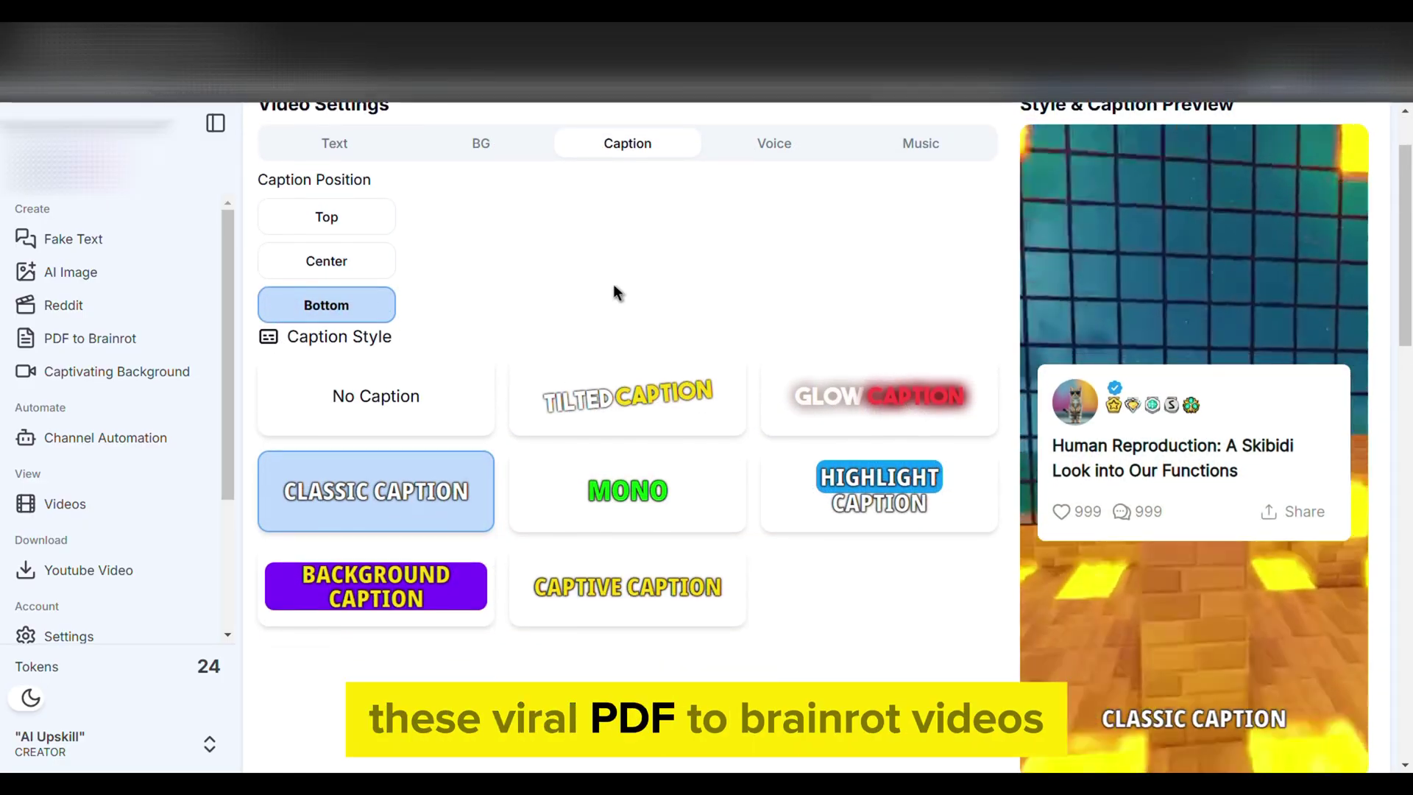
{"action": "left_click", "coordinate": [326, 261]}
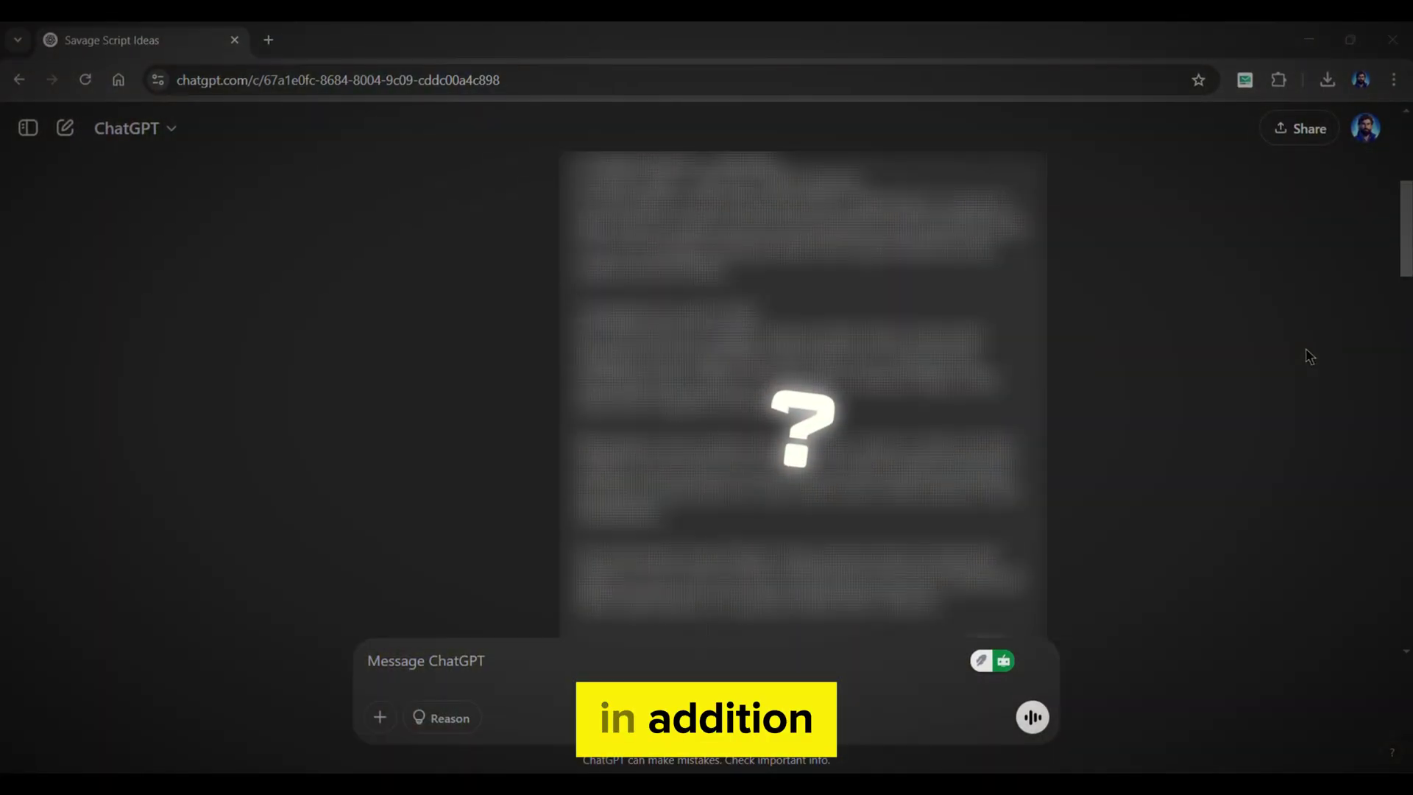
Scroll through the ChatGPT reply's numbered roast sections
{"action": "scroll", "coordinate": [1314, 357], "scroll_direction": "down", "scroll_amount": 10}
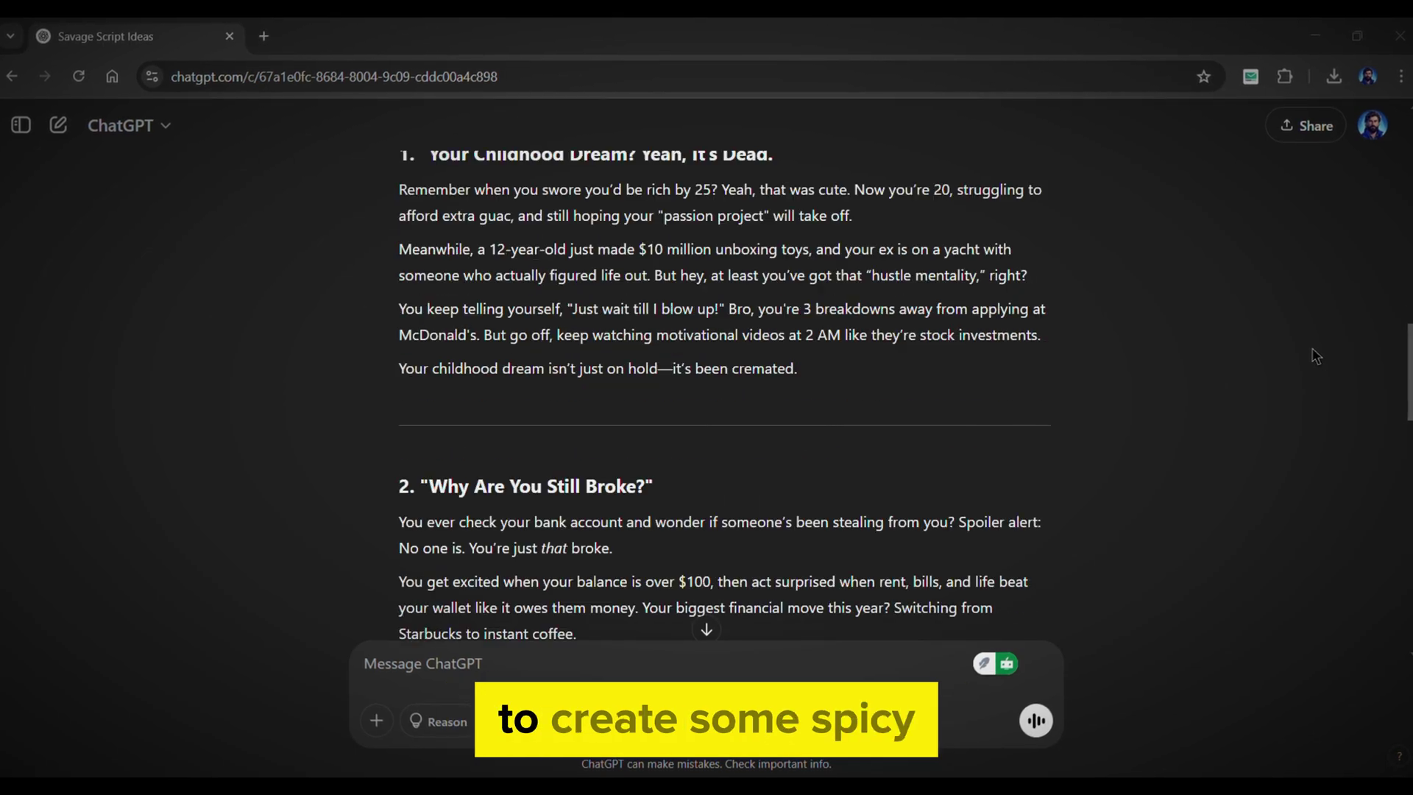
{"action": "scroll", "coordinate": [1319, 356], "scroll_direction": "down", "scroll_amount": 5}
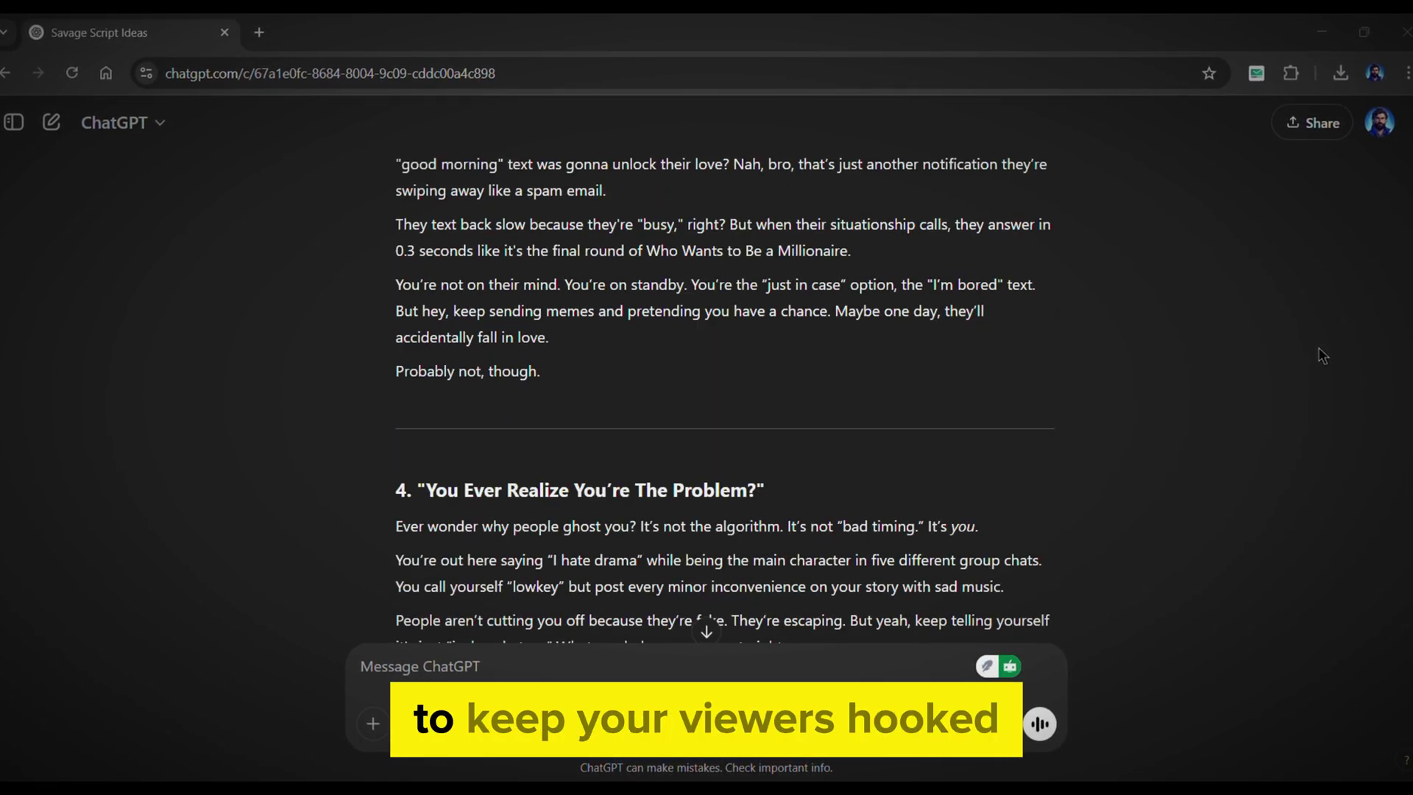
{"action": "scroll", "coordinate": [1325, 356], "scroll_direction": "down", "scroll_amount": 4}
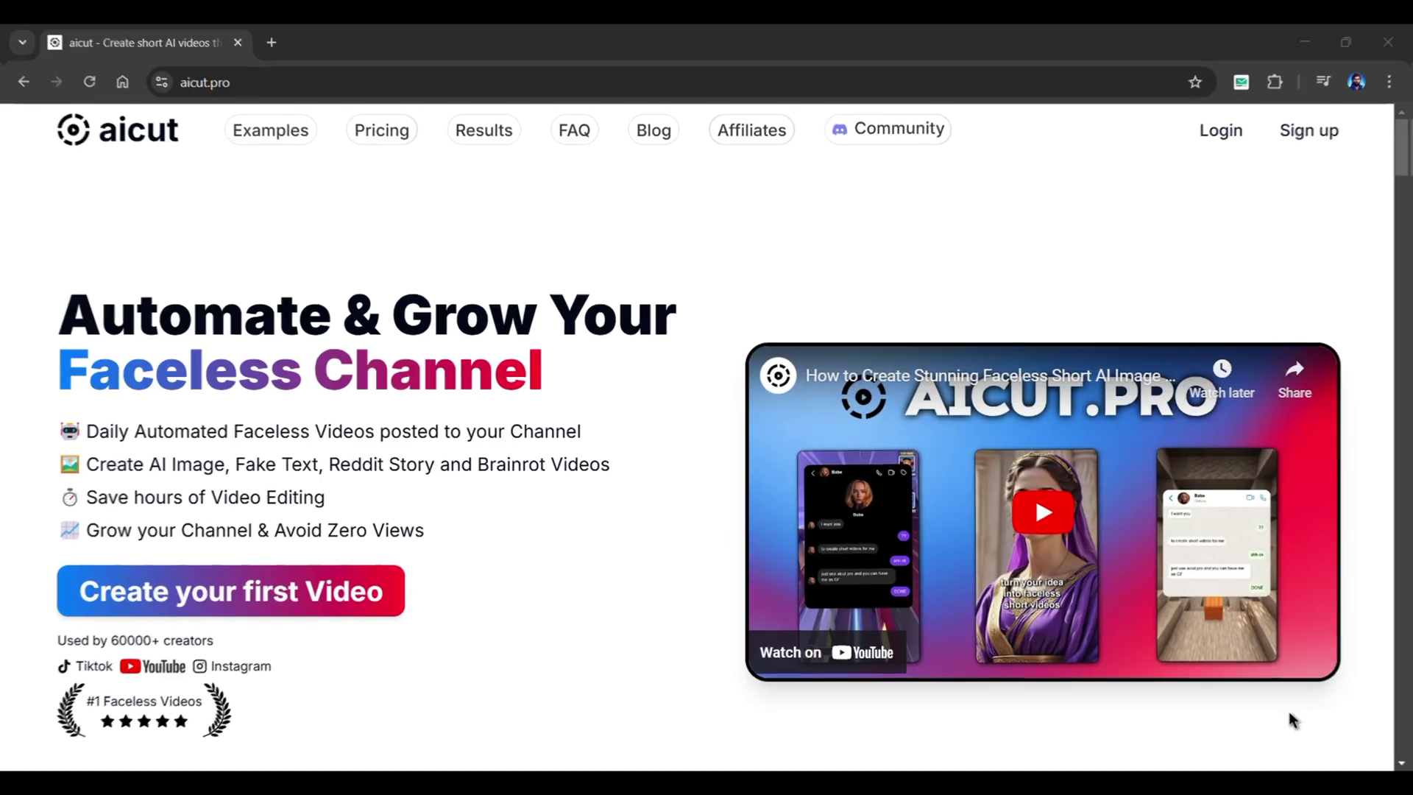
Scroll the aicut.pro landing page, then log in with a Google account
{"action": "scroll", "coordinate": [1295, 721], "scroll_direction": "down", "scroll_amount": 12}
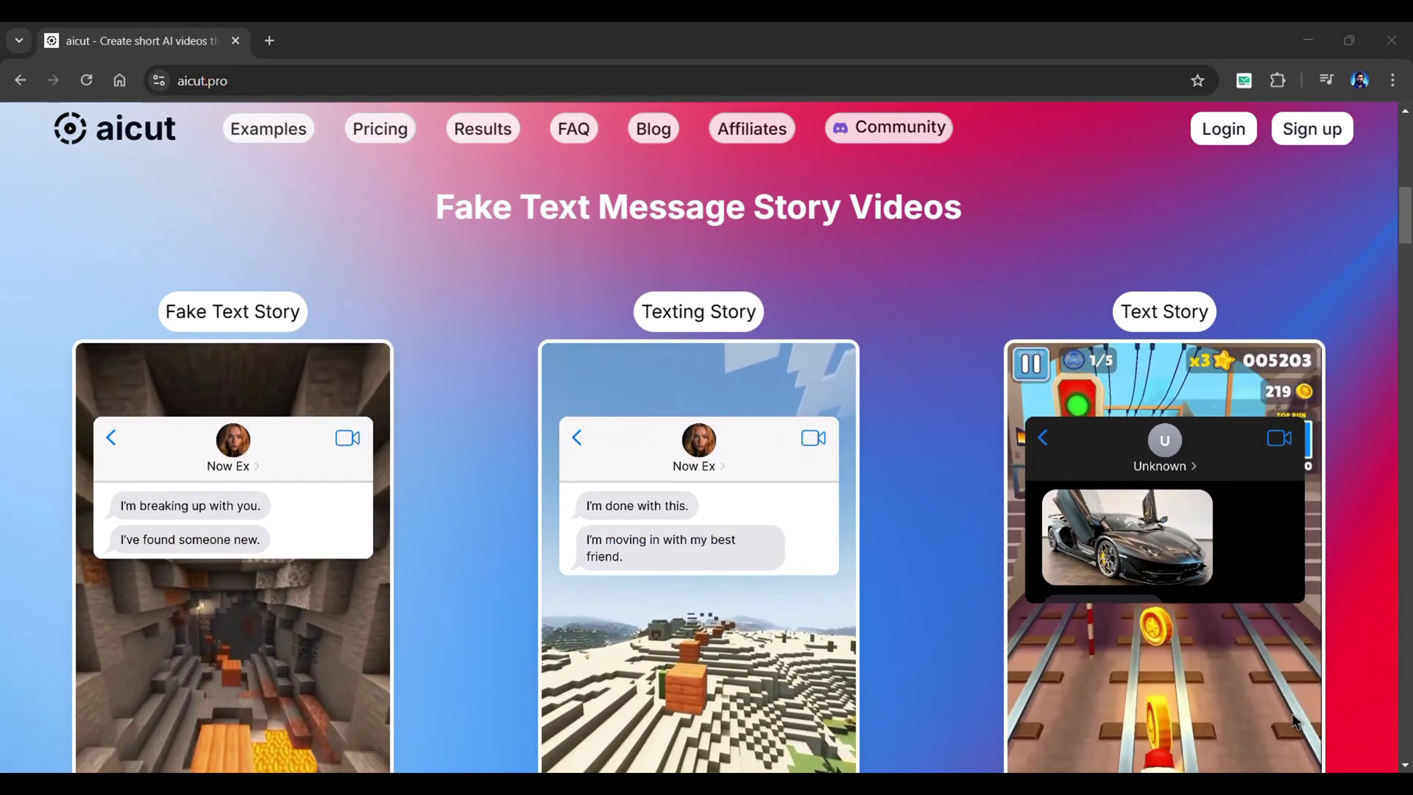
{"action": "scroll", "coordinate": [1296, 720], "scroll_direction": "down", "scroll_amount": 10}
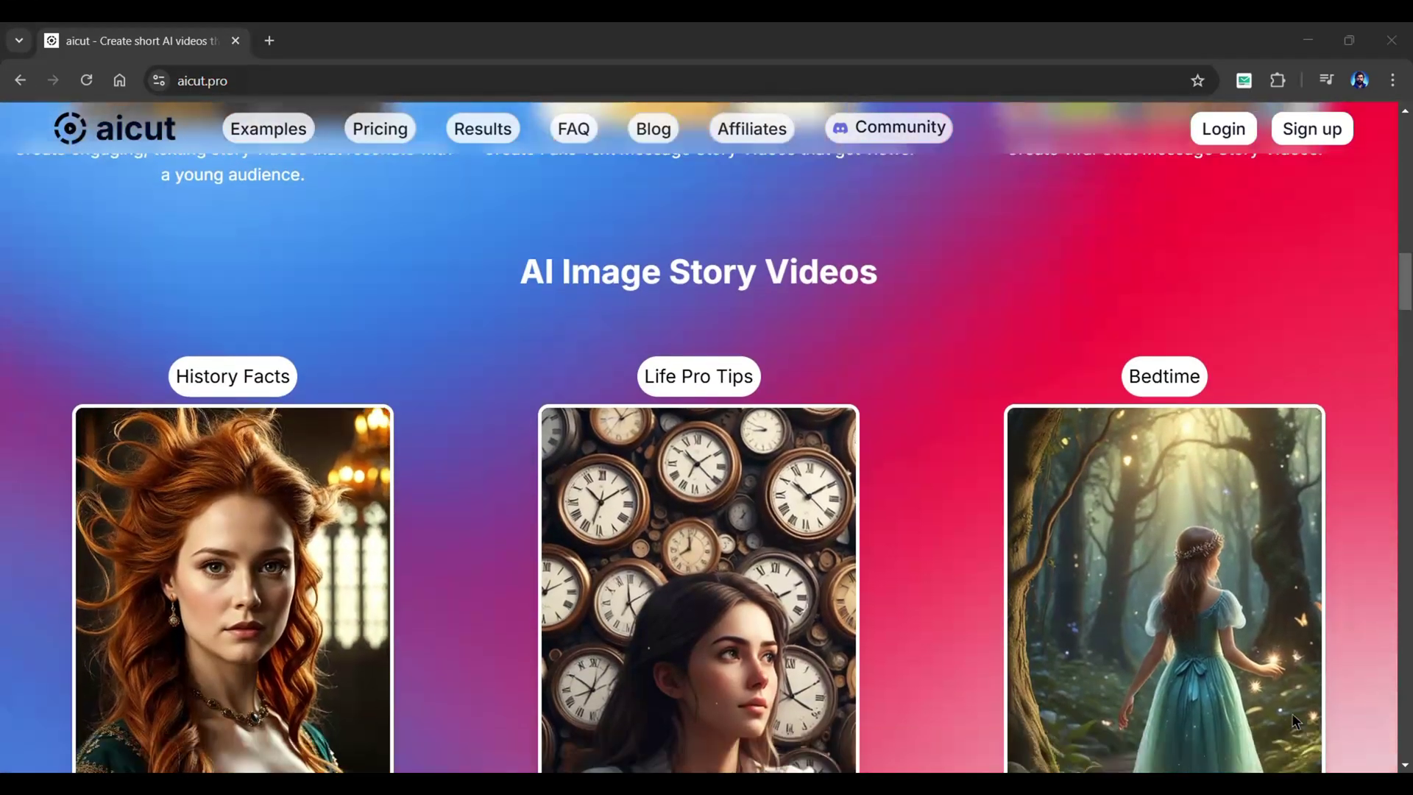
{"action": "scroll", "coordinate": [1292, 713], "scroll_direction": "down", "scroll_amount": 4}
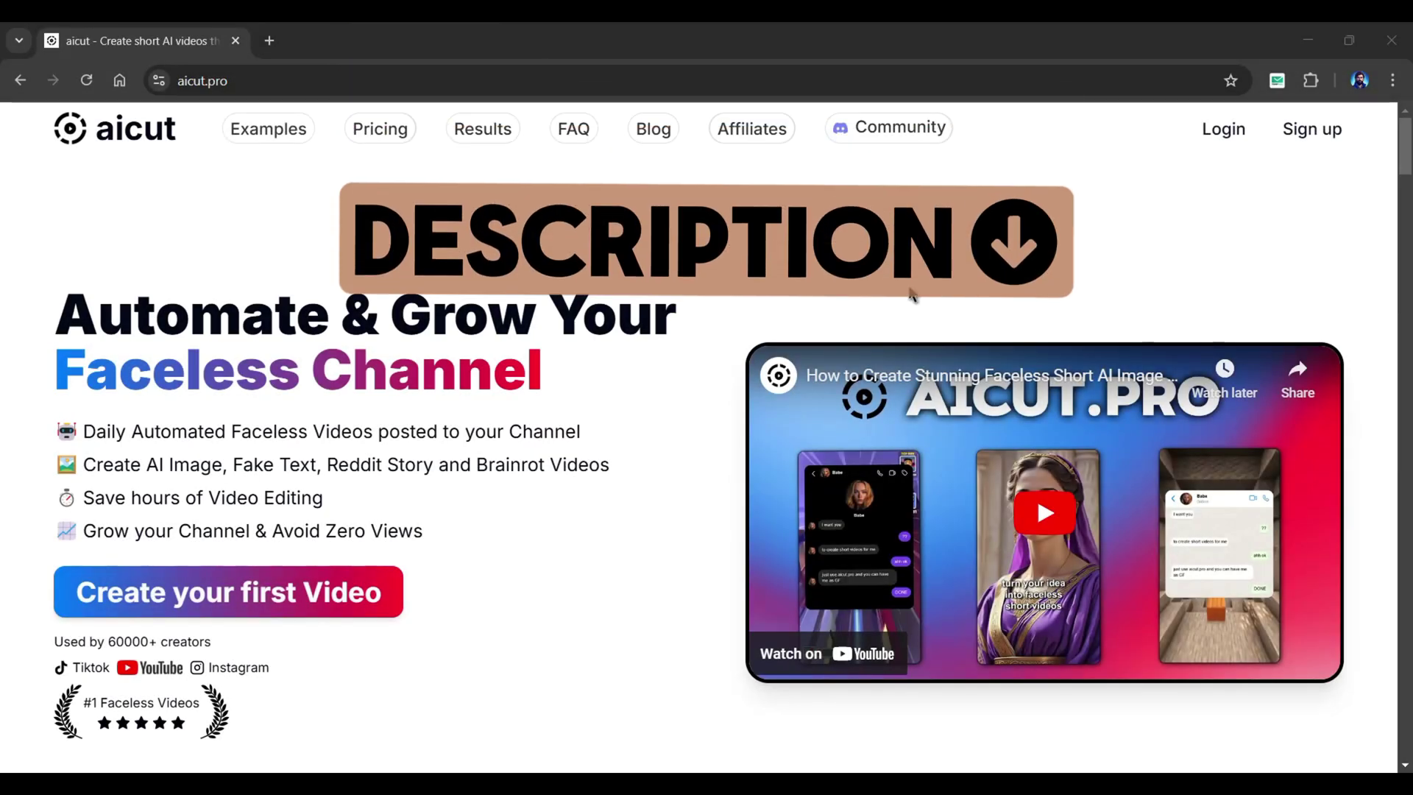
{"action": "left_click", "coordinate": [1223, 140]}
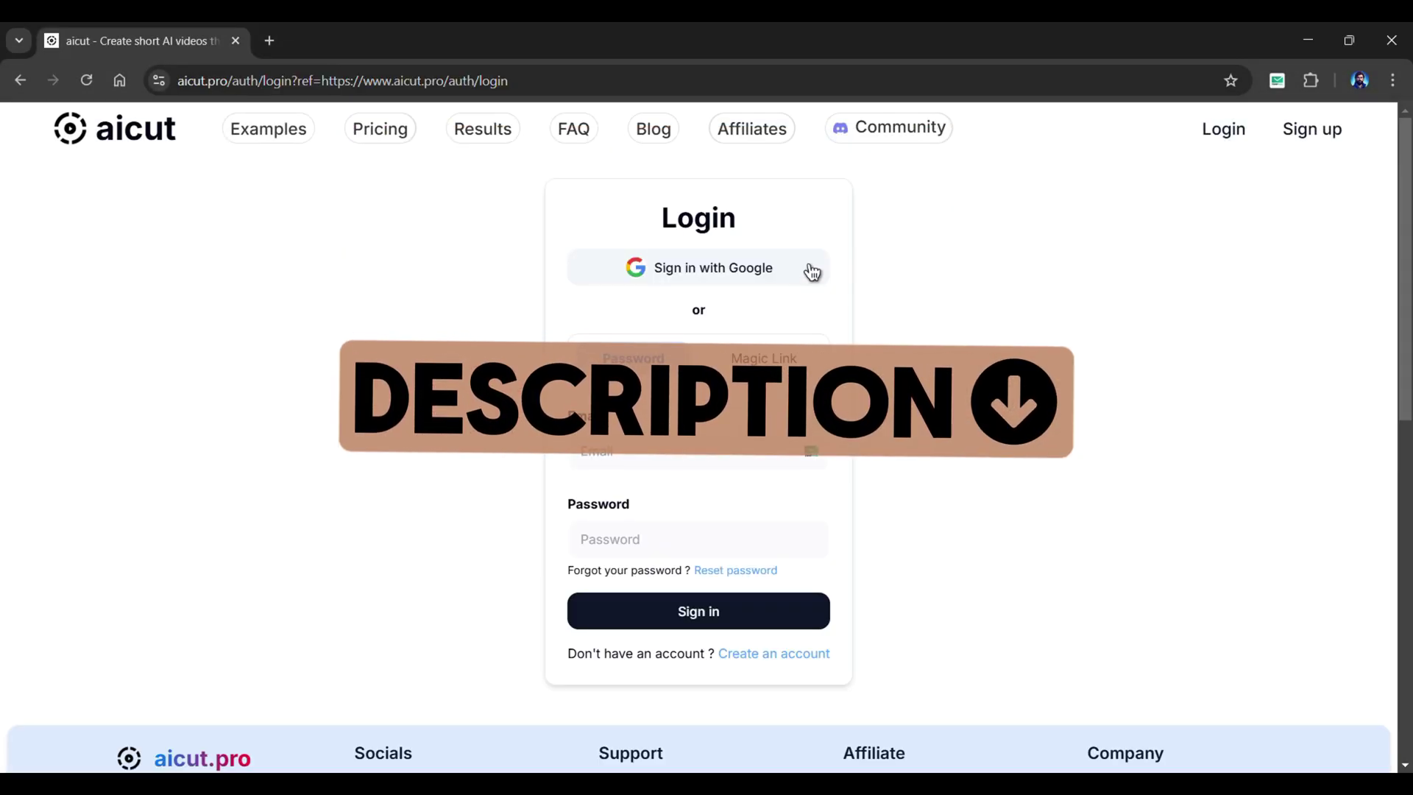
{"action": "left_click", "coordinate": [758, 274]}
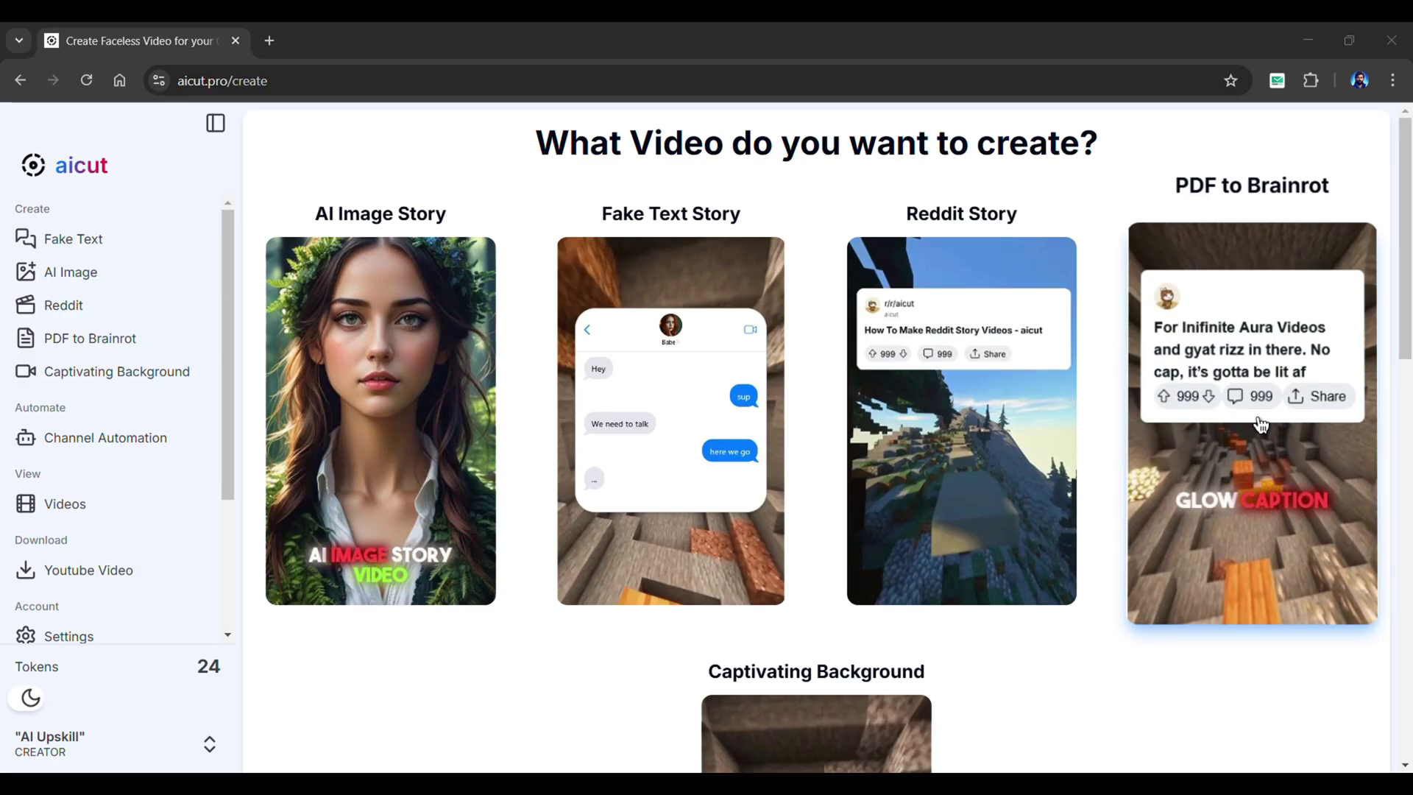
Start a PDF to Brainrot video and upload Human-Reproduction.pdf
{"action": "left_click", "coordinate": [1258, 421]}
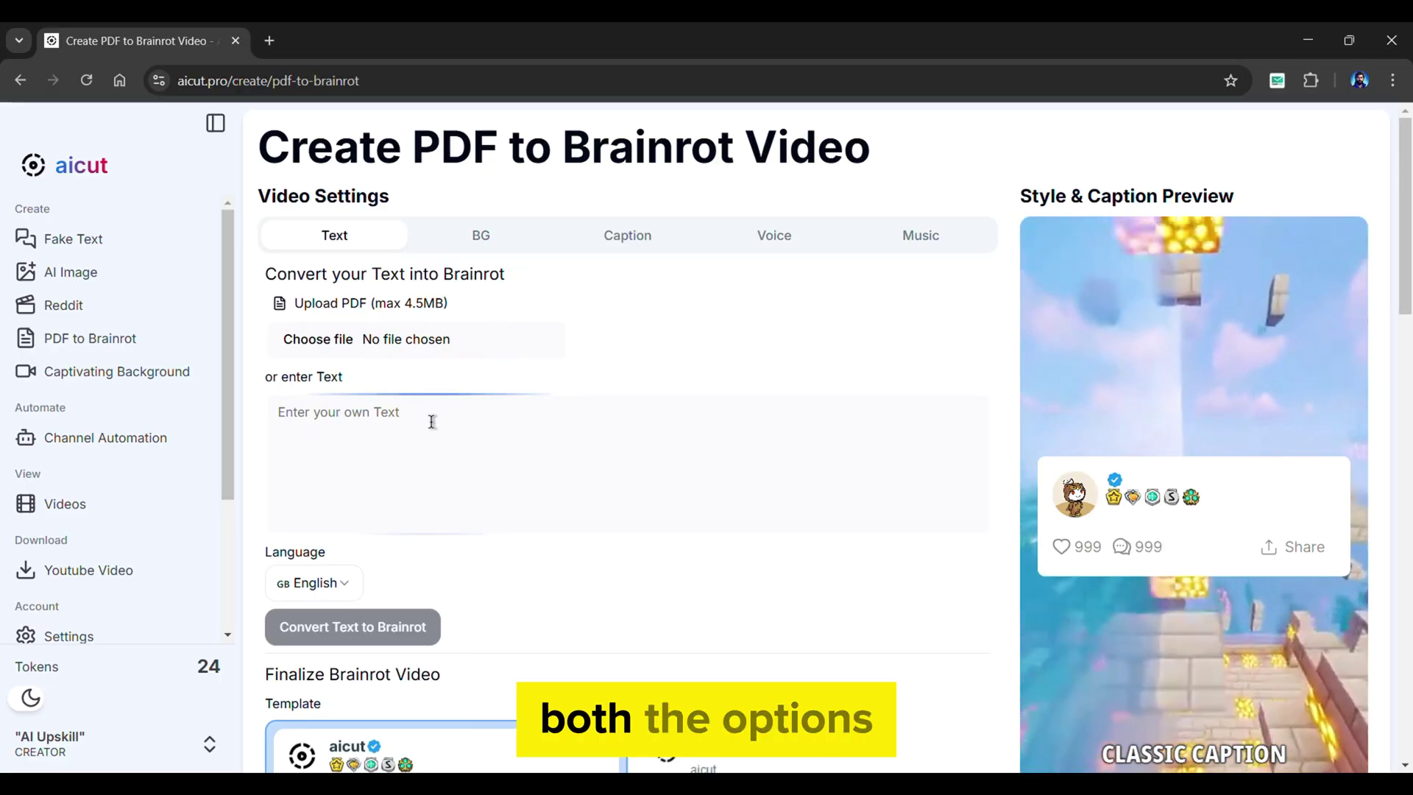
{"action": "left_click", "coordinate": [469, 349]}
{"action": "left_click", "coordinate": [353, 441]}
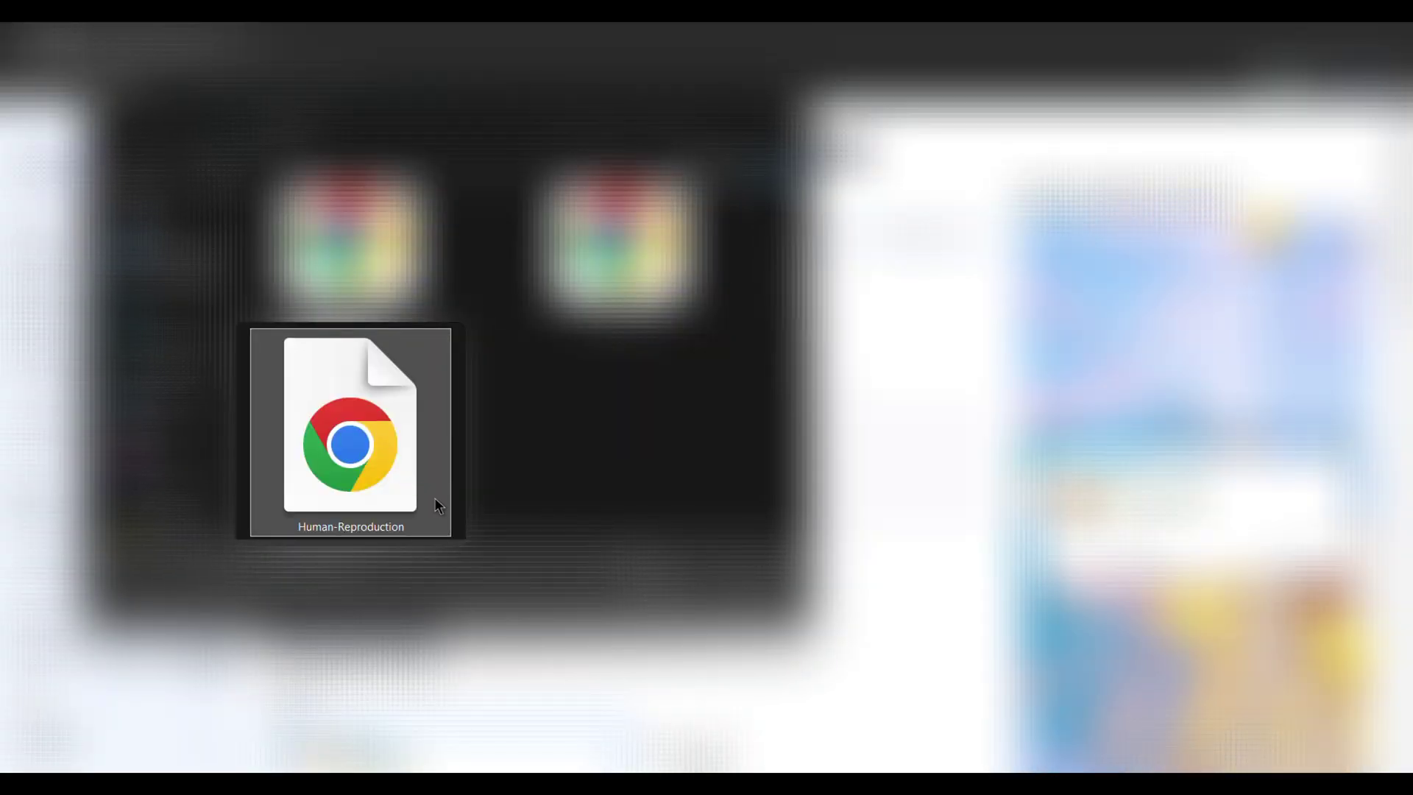
{"action": "key", "text": "Return"}
Keep the narration language on English and convert the PDF to brainrot text
{"action": "left_click", "coordinate": [324, 586]}
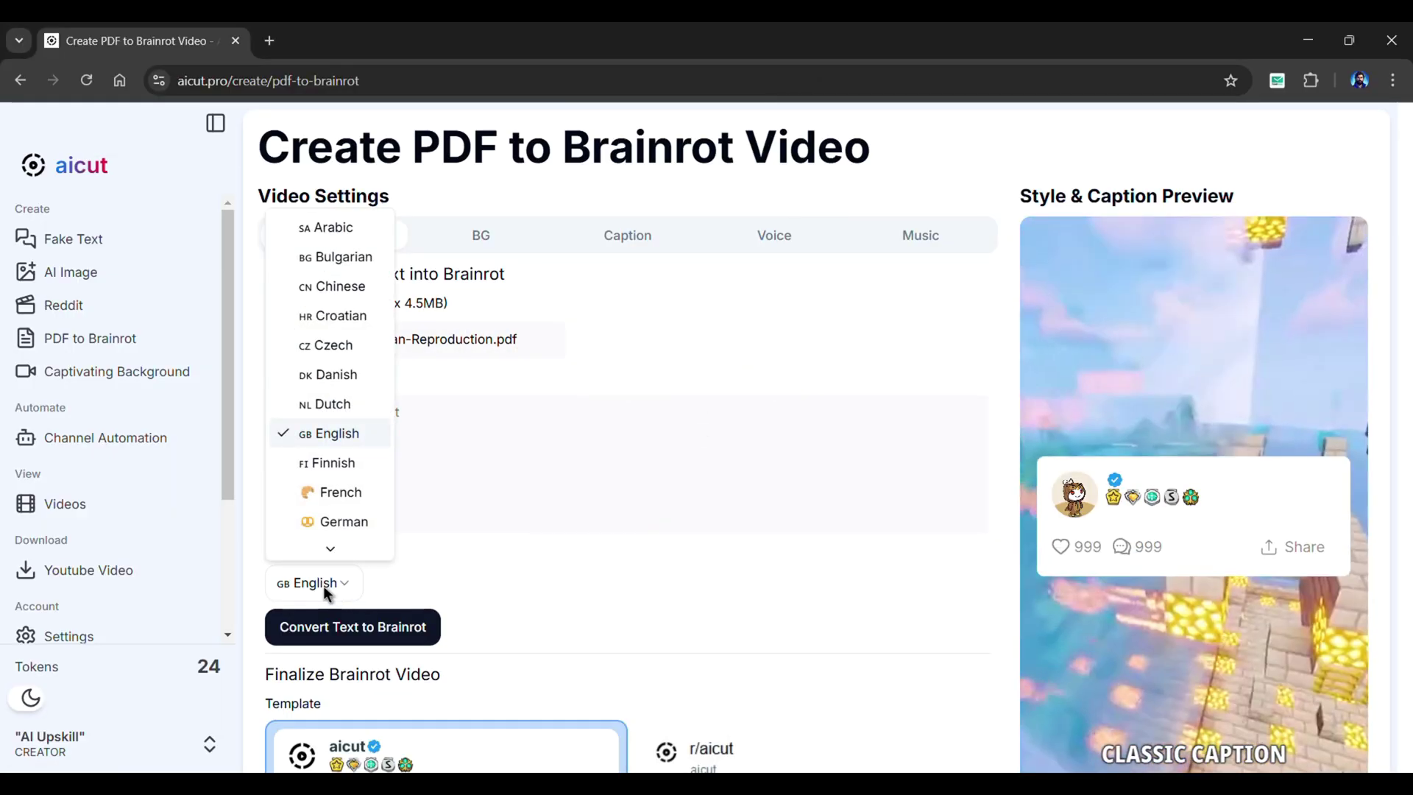
{"action": "scroll", "coordinate": [337, 402], "scroll_direction": "down", "scroll_amount": 3}
{"action": "scroll", "coordinate": [338, 404], "scroll_direction": "down", "scroll_amount": 3}
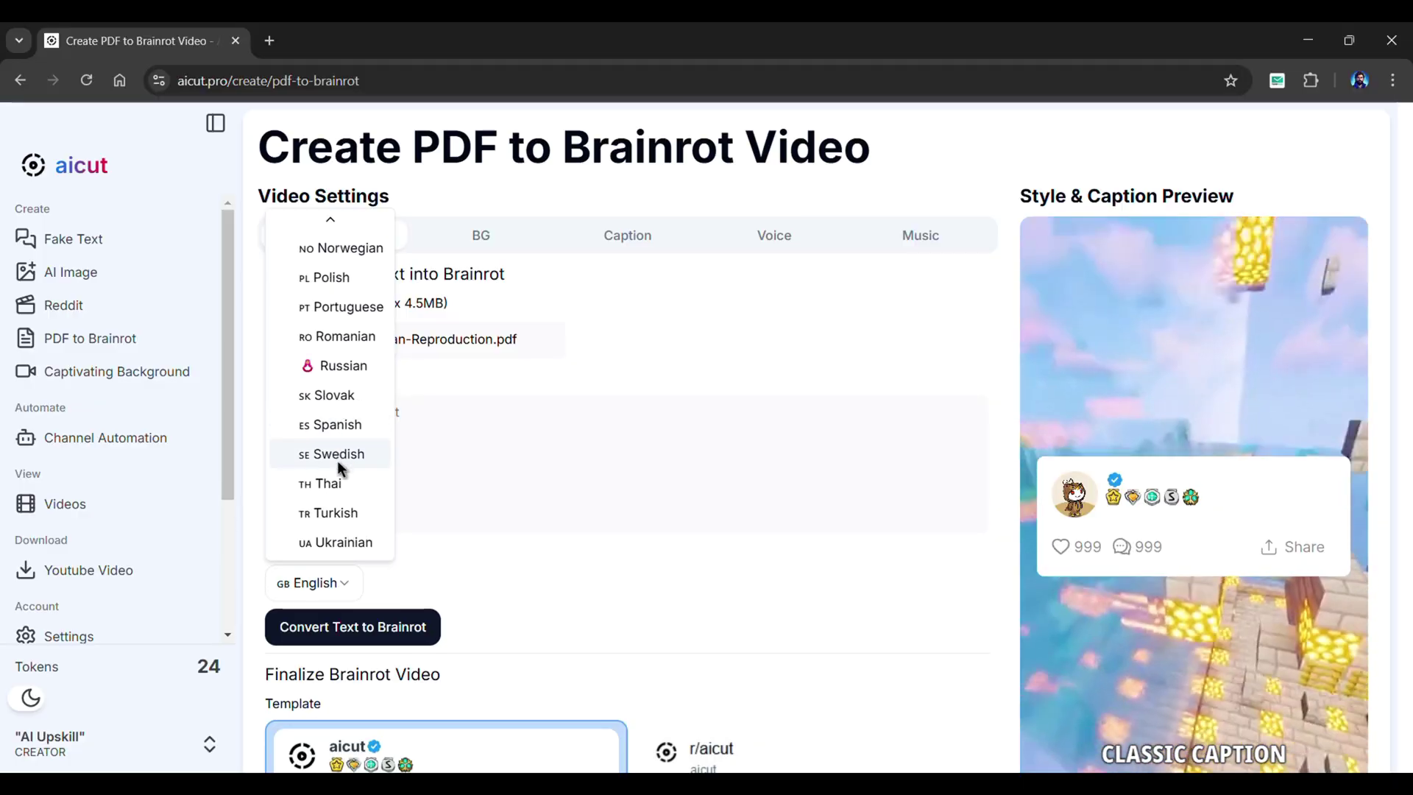
{"action": "scroll", "coordinate": [341, 464], "scroll_direction": "up", "scroll_amount": 5}
{"action": "left_click", "coordinate": [438, 583]}
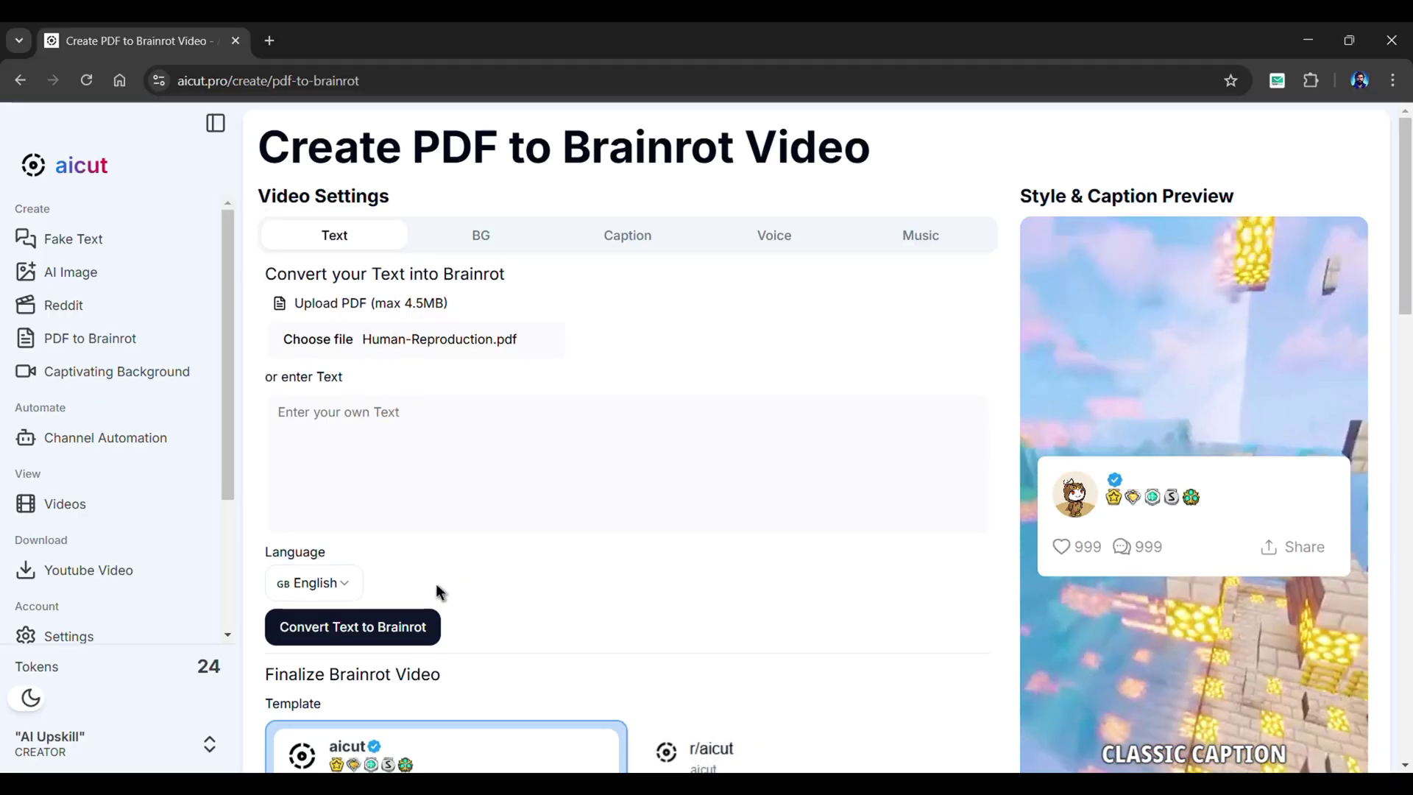
{"action": "left_click", "coordinate": [370, 635]}
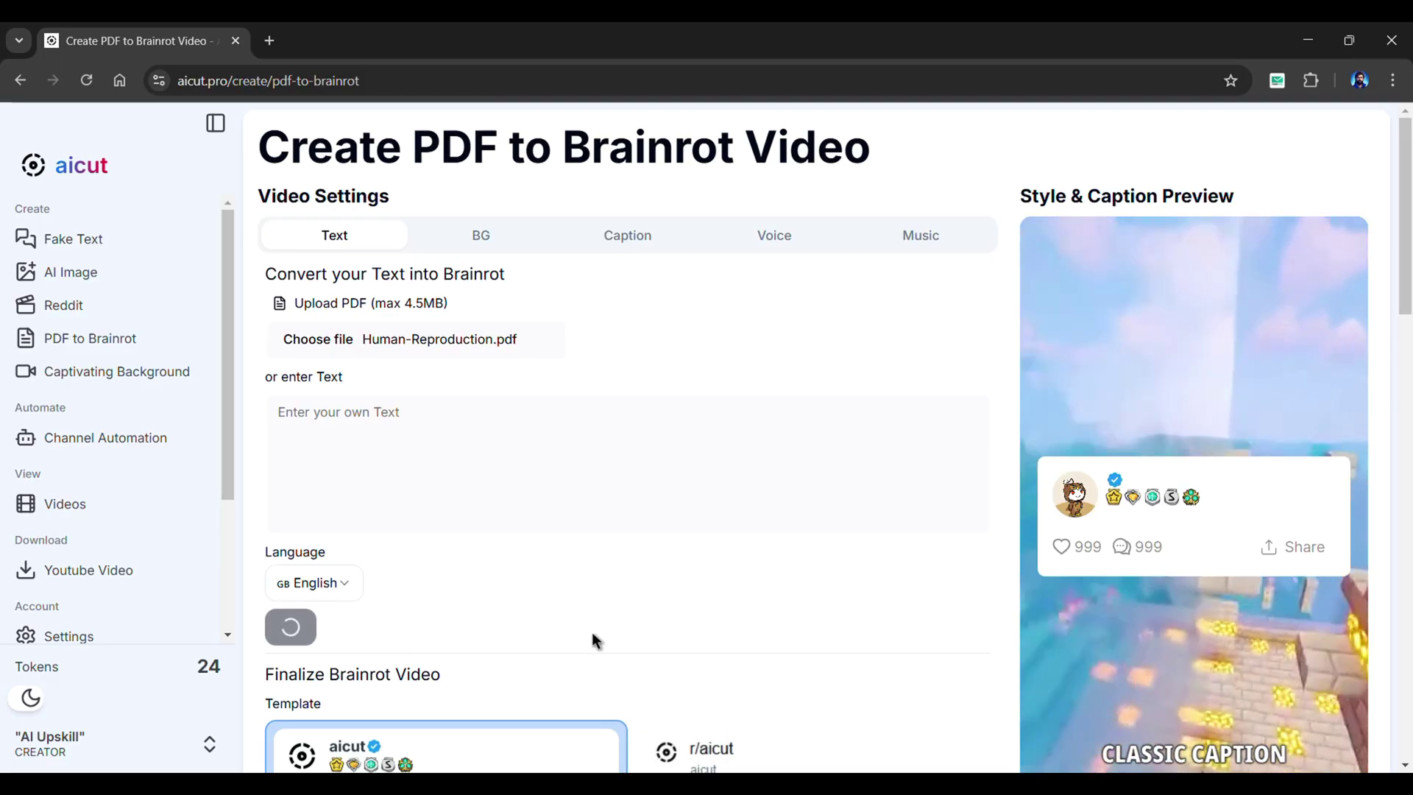
{"action": "scroll", "coordinate": [962, 636], "scroll_direction": "down", "scroll_amount": 2}
Try the r/aicut template, then go back to Reddit Story - aicut
{"action": "scroll", "coordinate": [997, 636], "scroll_direction": "down", "scroll_amount": 3}
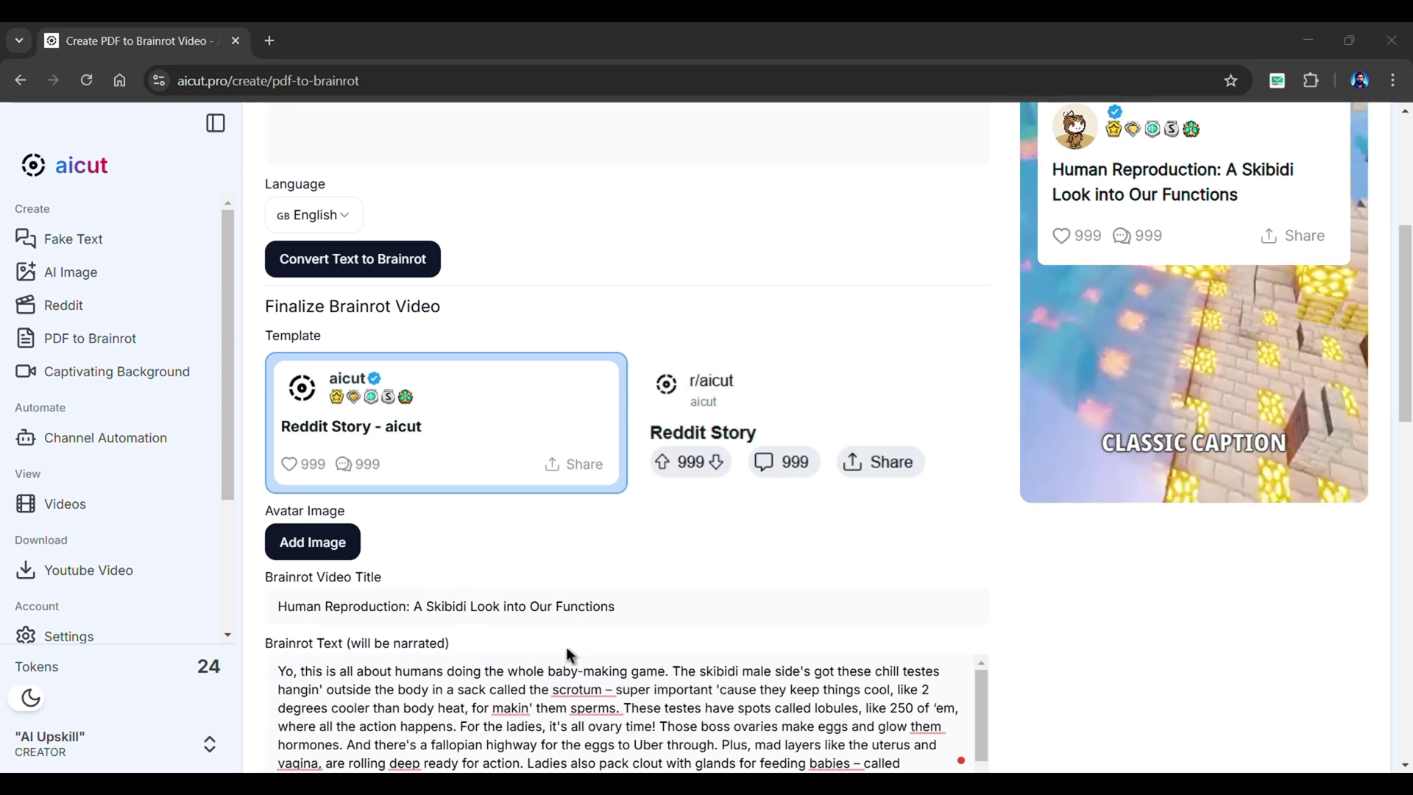
{"action": "scroll", "coordinate": [744, 479], "scroll_direction": "up", "scroll_amount": 1}
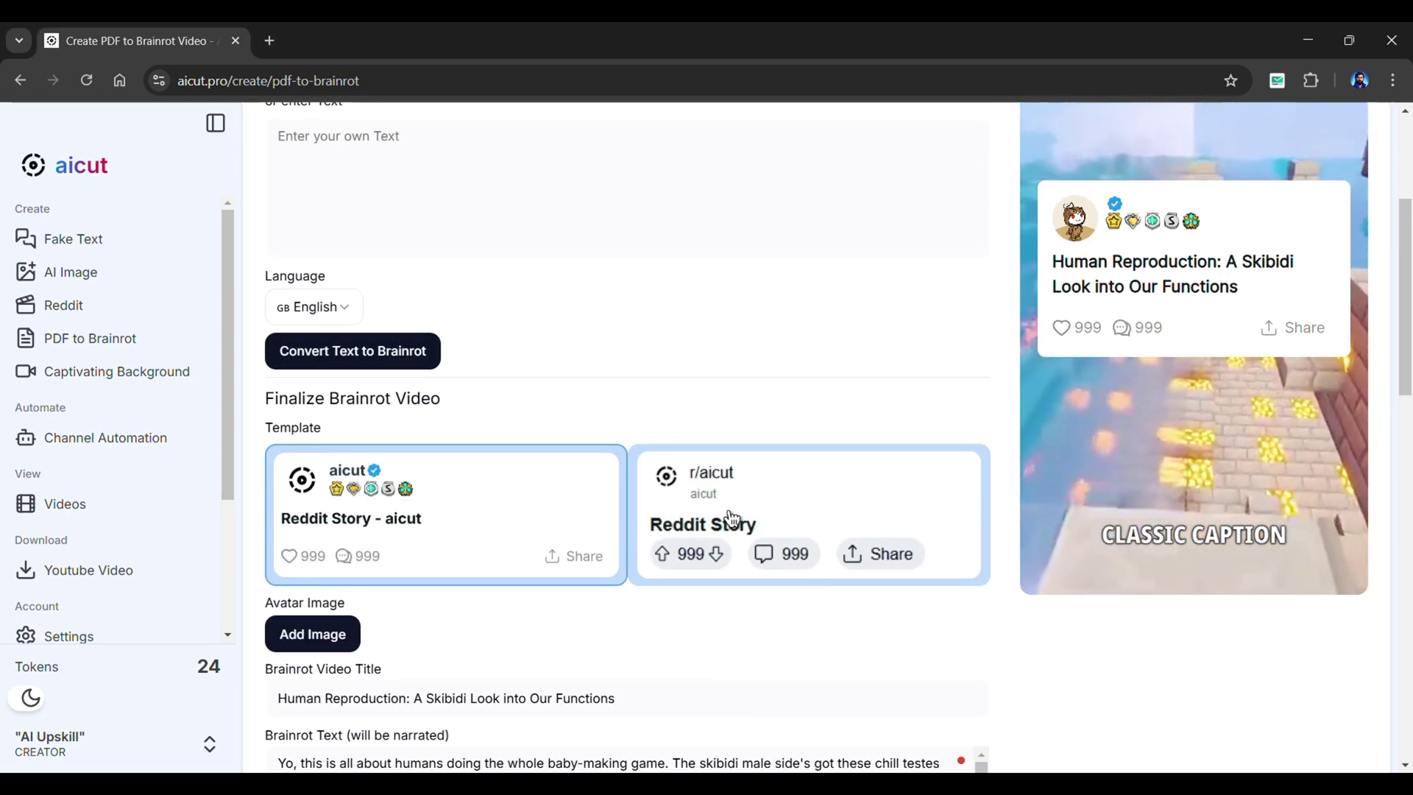
{"action": "left_click", "coordinate": [779, 518]}
{"action": "left_click", "coordinate": [457, 521]}
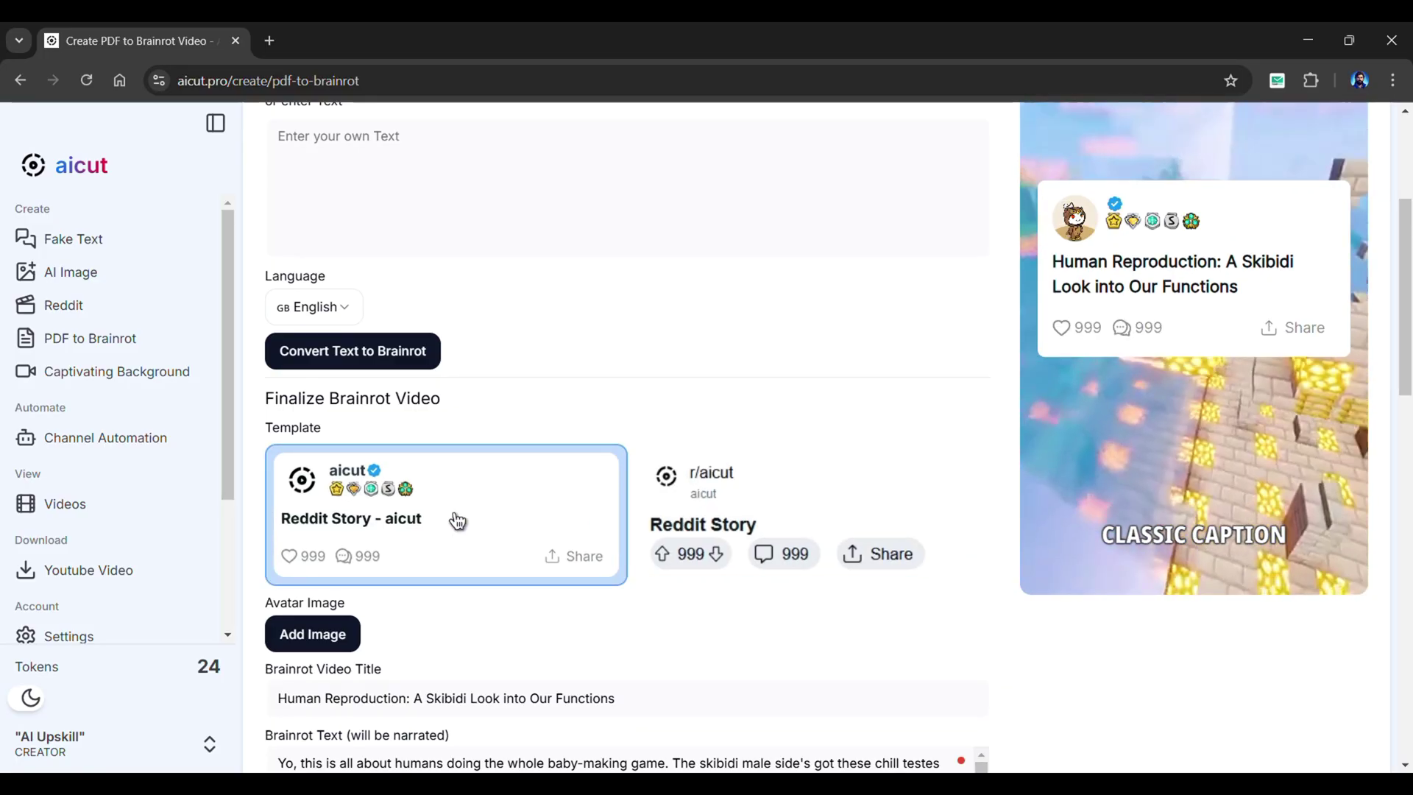
Add an AI-generated cat-in-sunglasses avatar and review the end of the narration text
{"action": "left_click", "coordinate": [329, 637]}
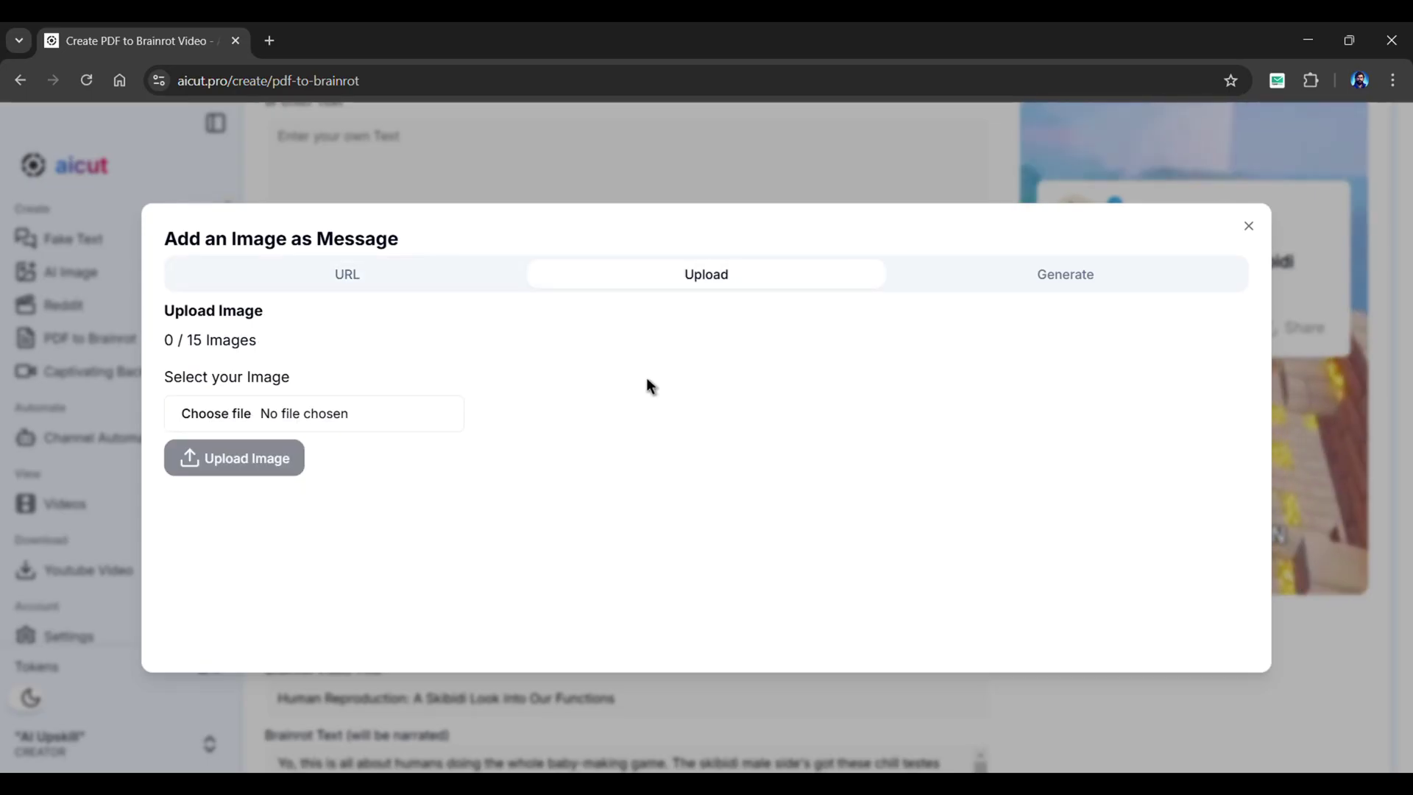
{"action": "left_click", "coordinate": [1038, 278]}
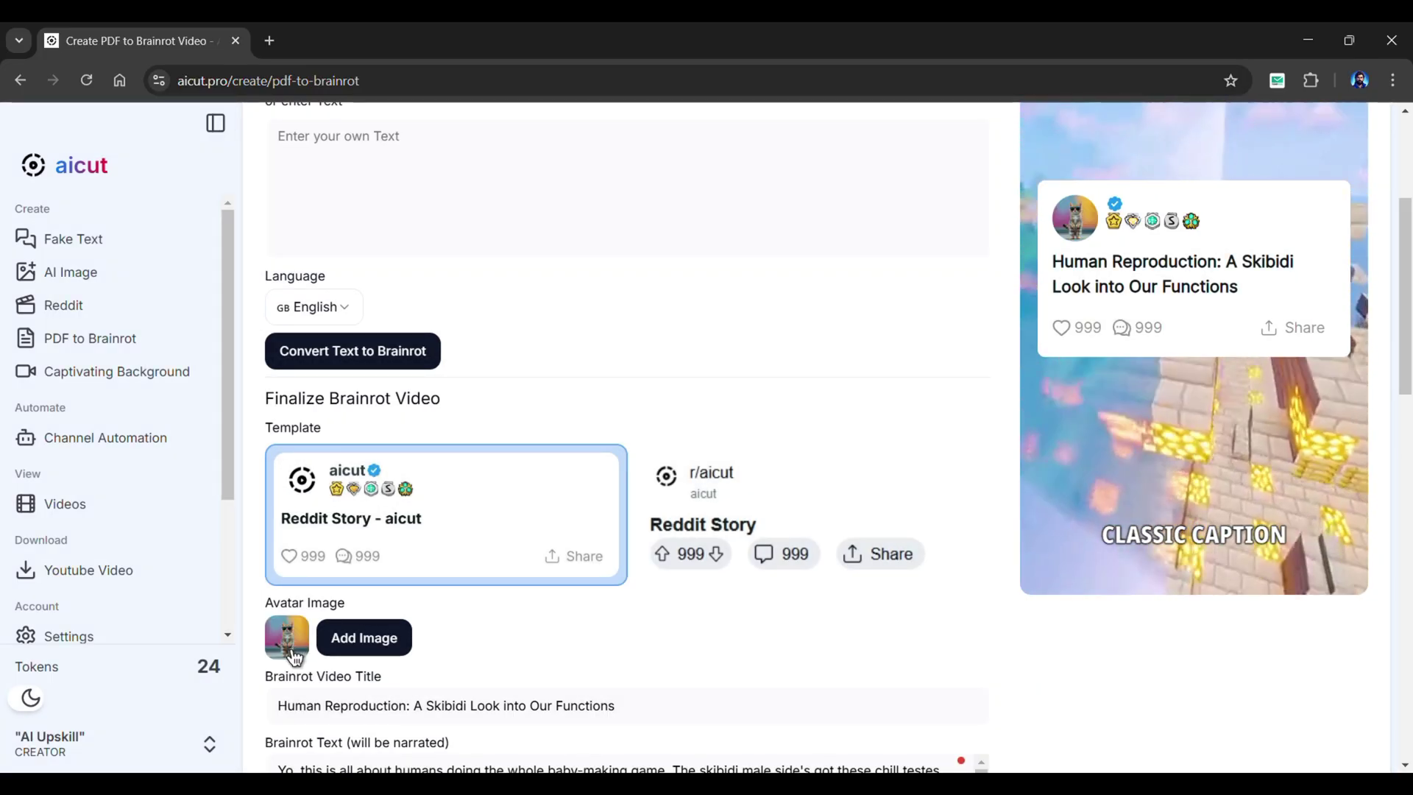
{"action": "scroll", "coordinate": [1035, 642], "scroll_direction": "down", "scroll_amount": 5}
{"action": "scroll", "coordinate": [866, 519], "scroll_direction": "down", "scroll_amount": 1}
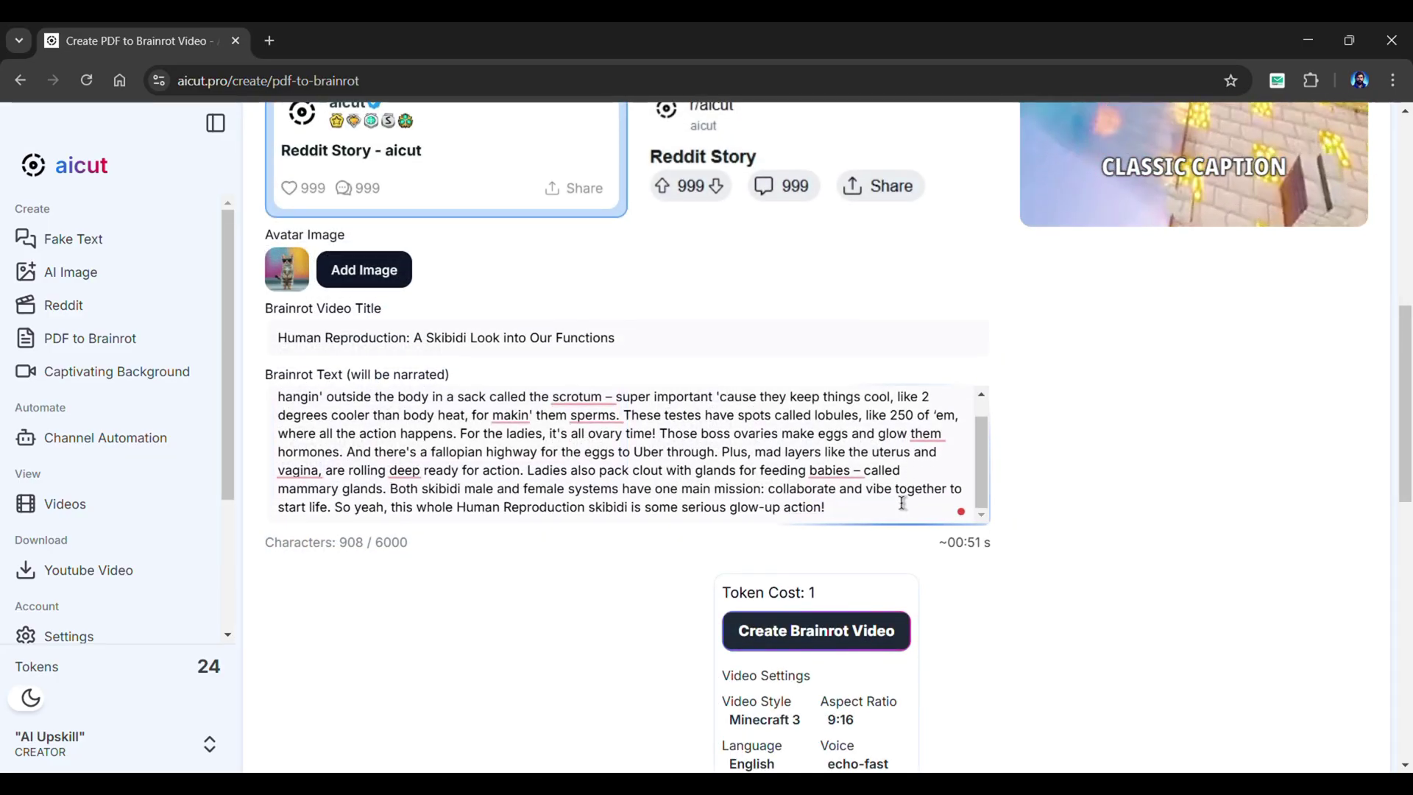
{"action": "left_click", "coordinate": [859, 514]}
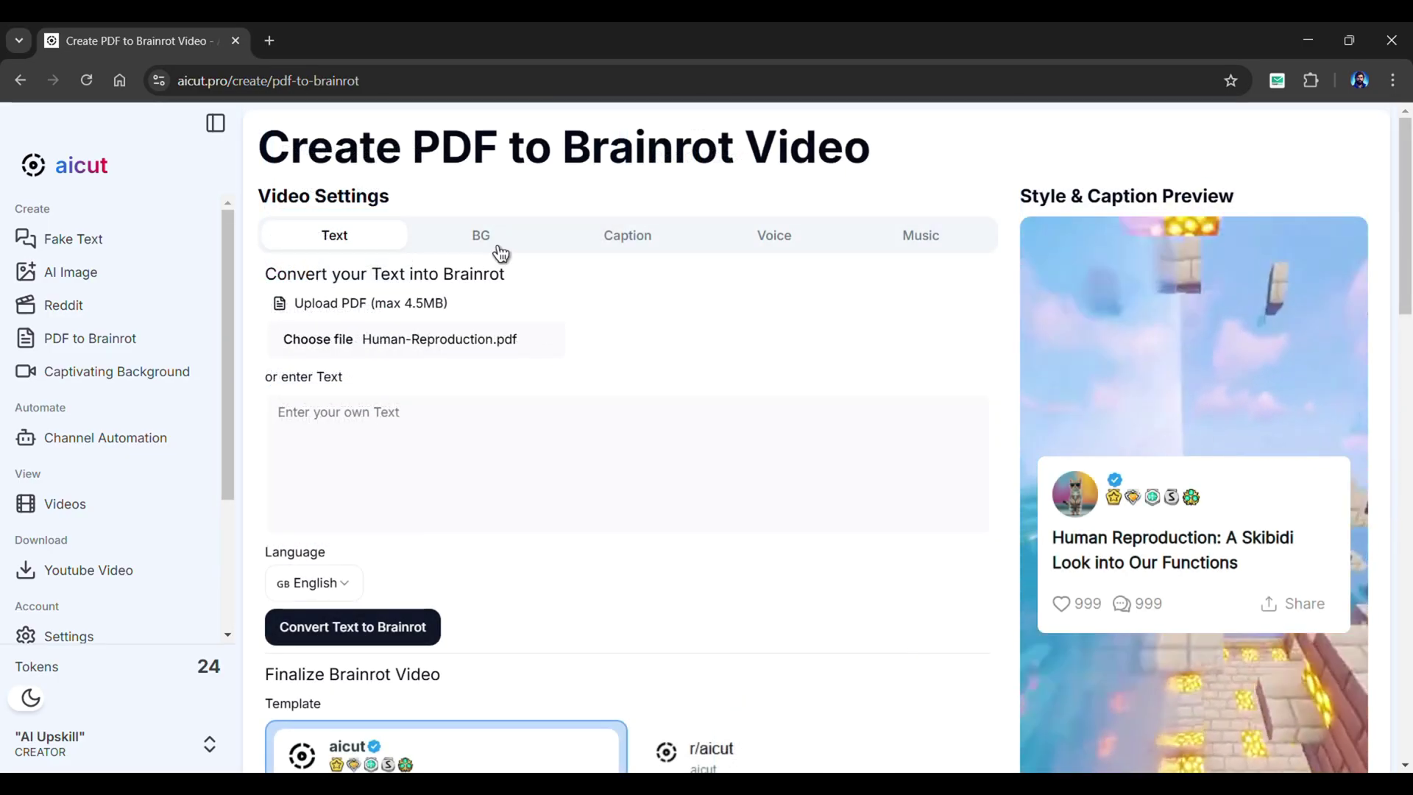
{"action": "left_click", "coordinate": [500, 251]}
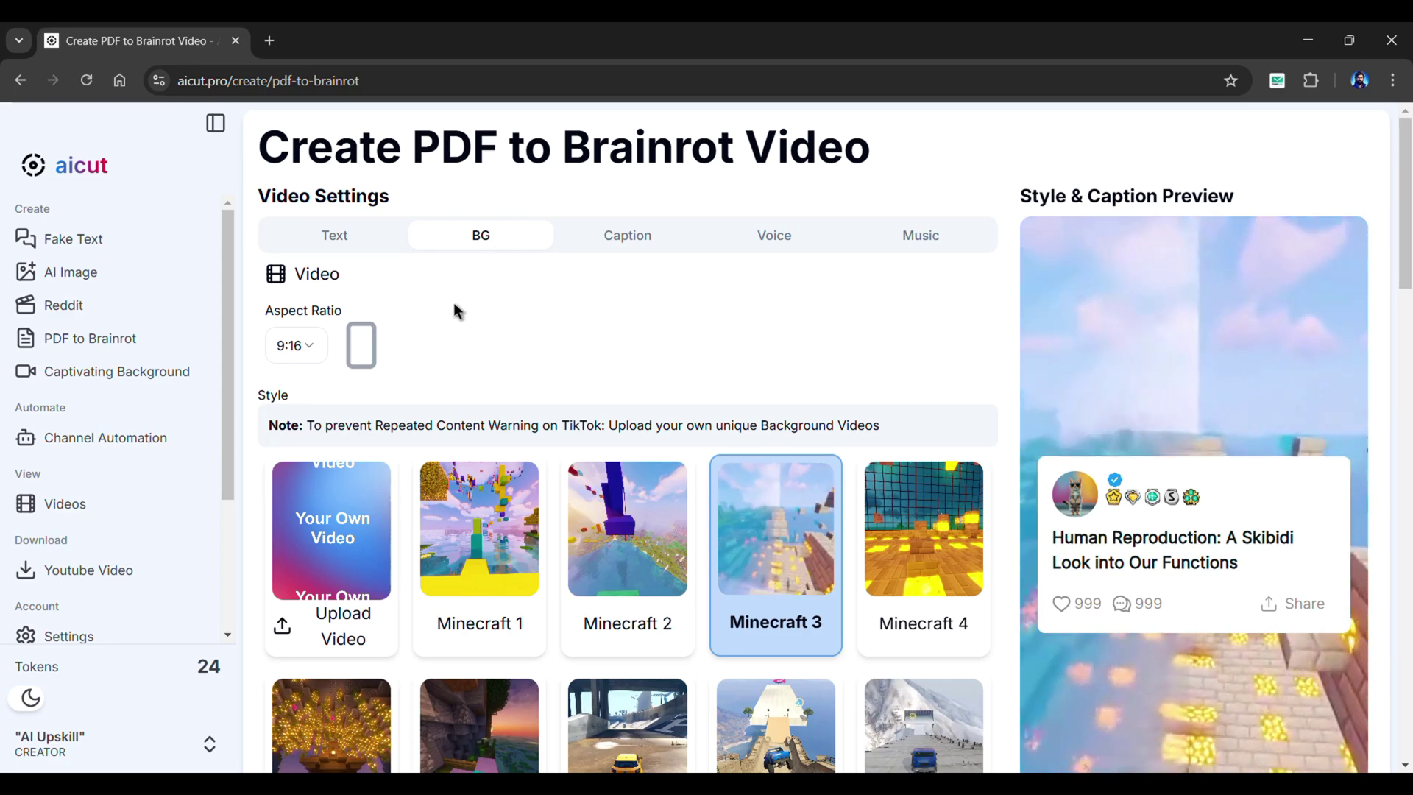
Keep the video aspect ratio at 9:16
{"action": "left_click", "coordinate": [290, 346]}
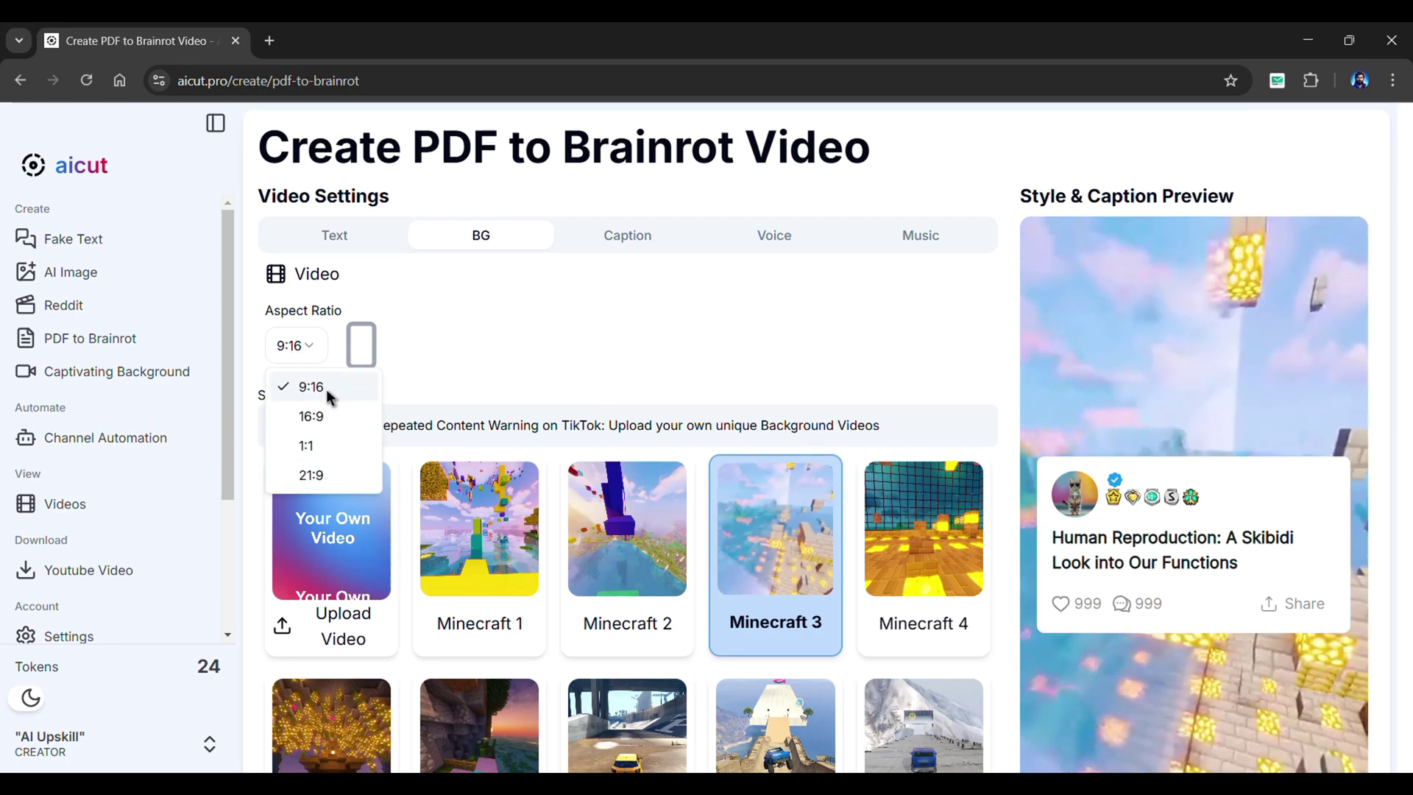
{"action": "left_click", "coordinate": [316, 387]}
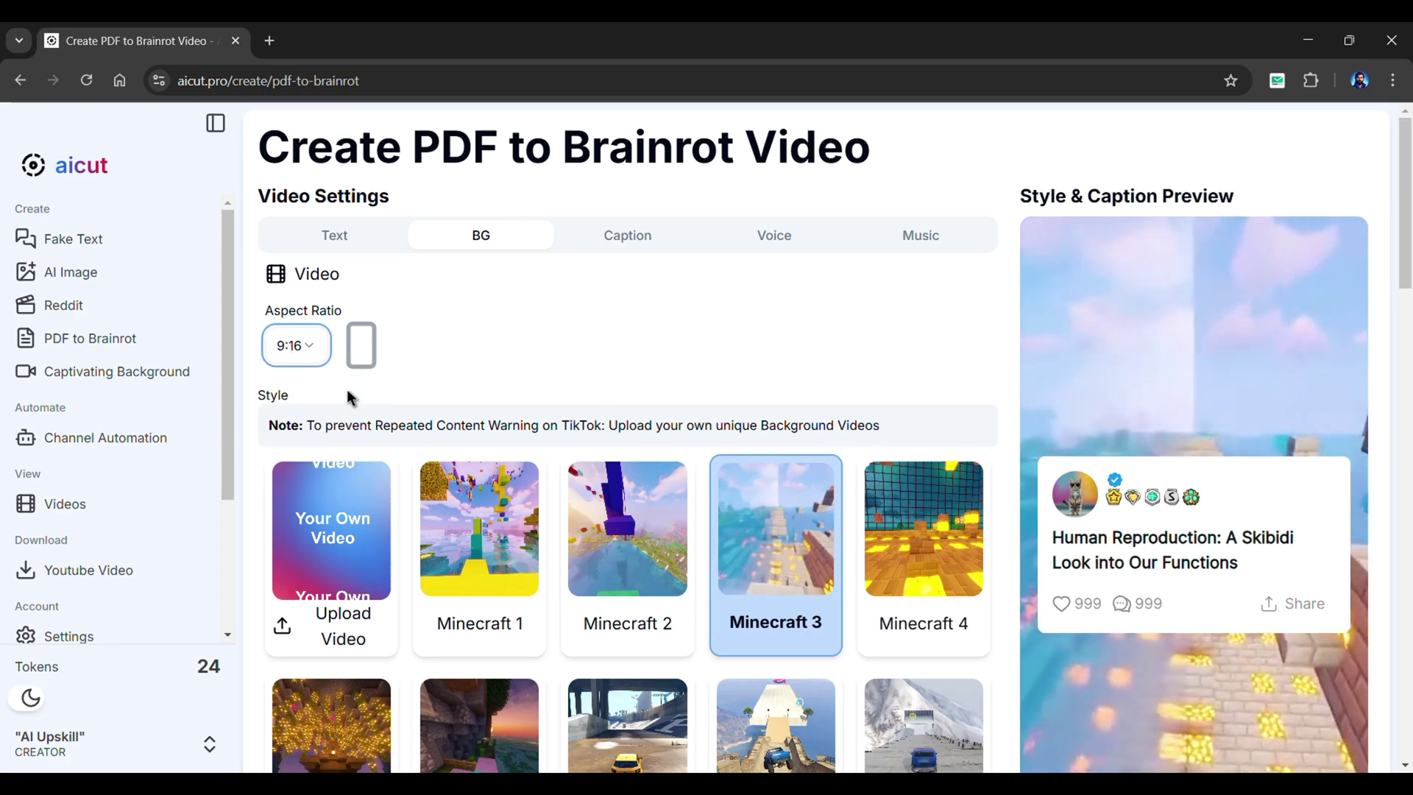
{"action": "scroll", "coordinate": [647, 354], "scroll_direction": "down", "scroll_amount": 1}
{"action": "scroll", "coordinate": [647, 355], "scroll_direction": "down", "scroll_amount": 2}
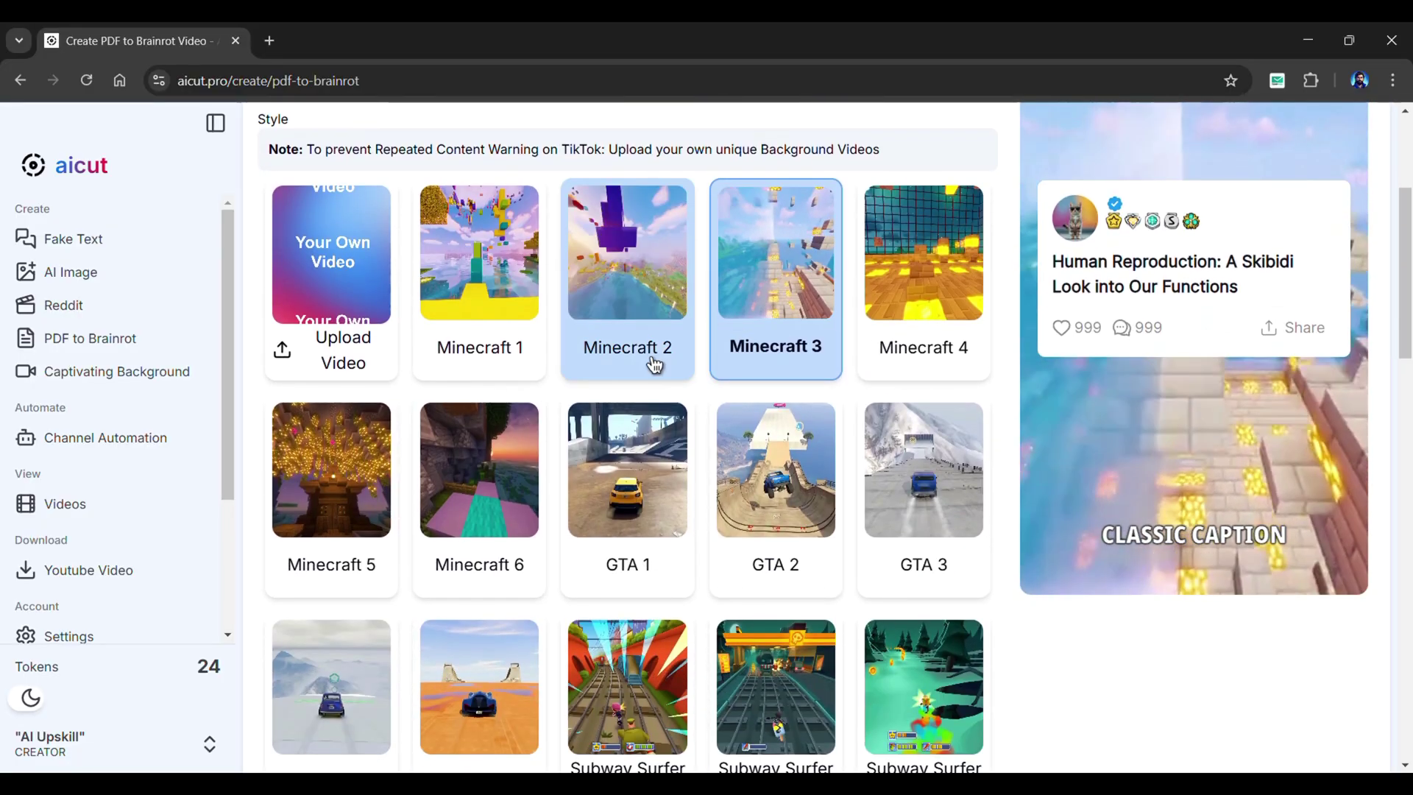
{"action": "scroll", "coordinate": [707, 379], "scroll_direction": "down", "scroll_amount": 1}
{"action": "scroll", "coordinate": [710, 395], "scroll_direction": "down", "scroll_amount": 3}
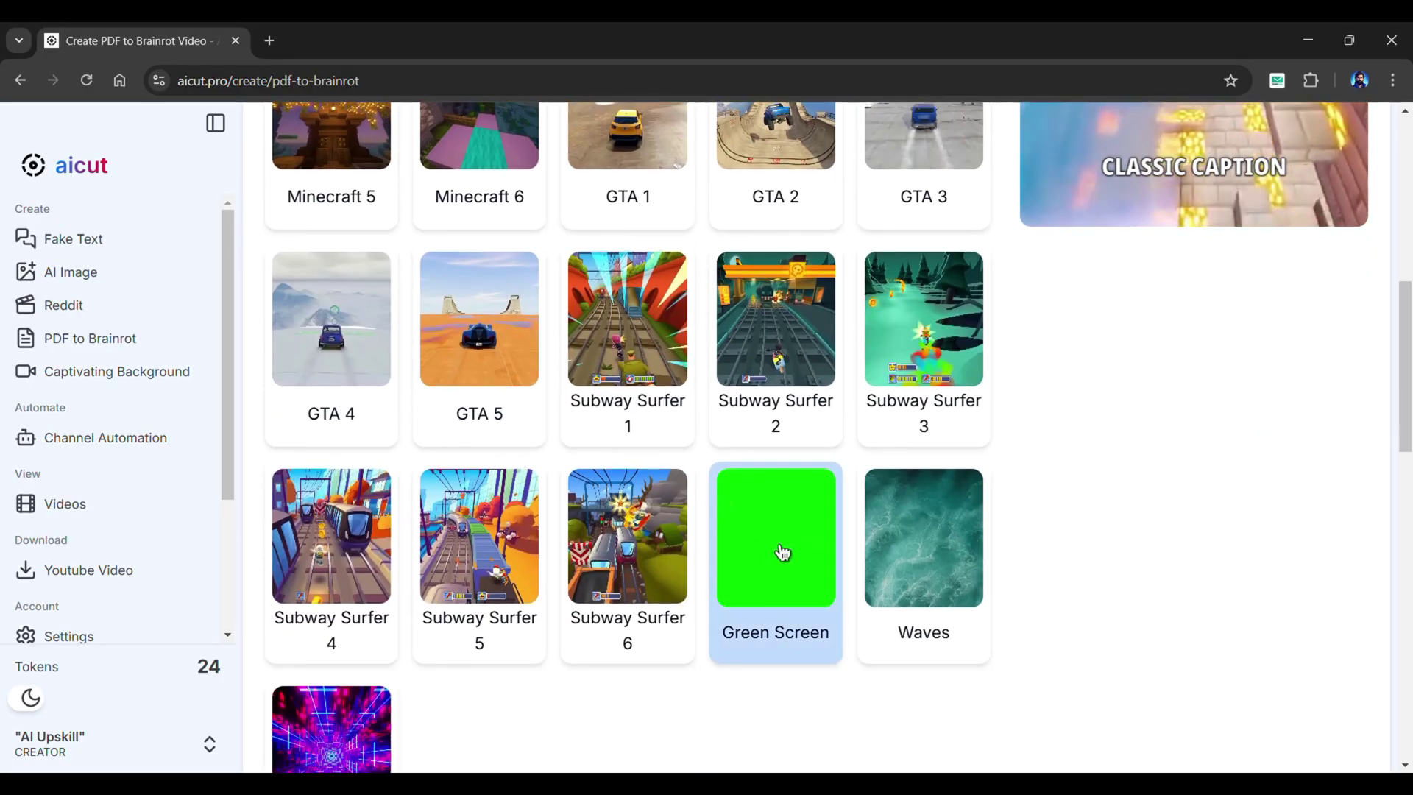
Try Green Screen, then choose Minecraft 4 as the background clip
{"action": "left_click", "coordinate": [782, 554]}
{"action": "scroll", "coordinate": [968, 555], "scroll_direction": "up", "scroll_amount": 5}
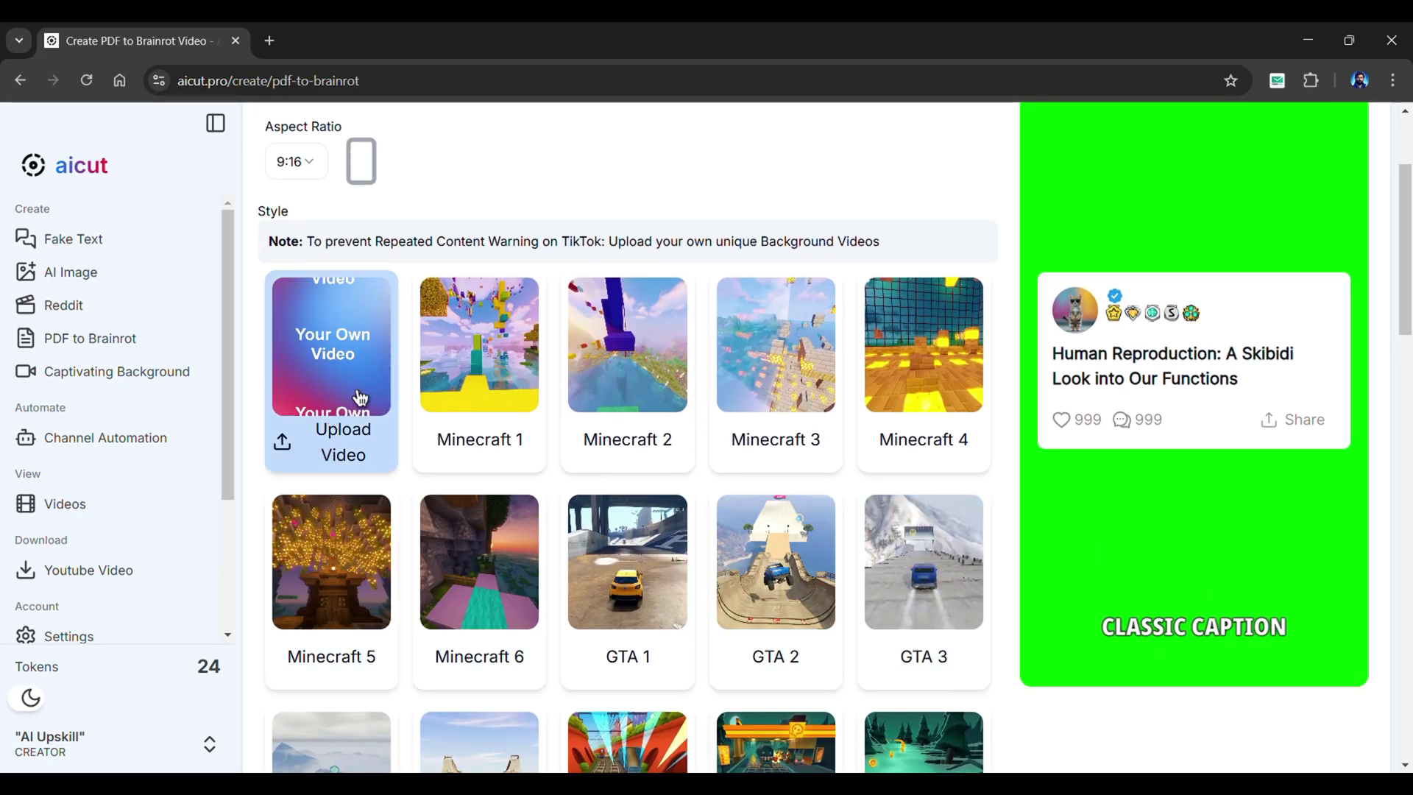
{"action": "left_click", "coordinate": [892, 404]}
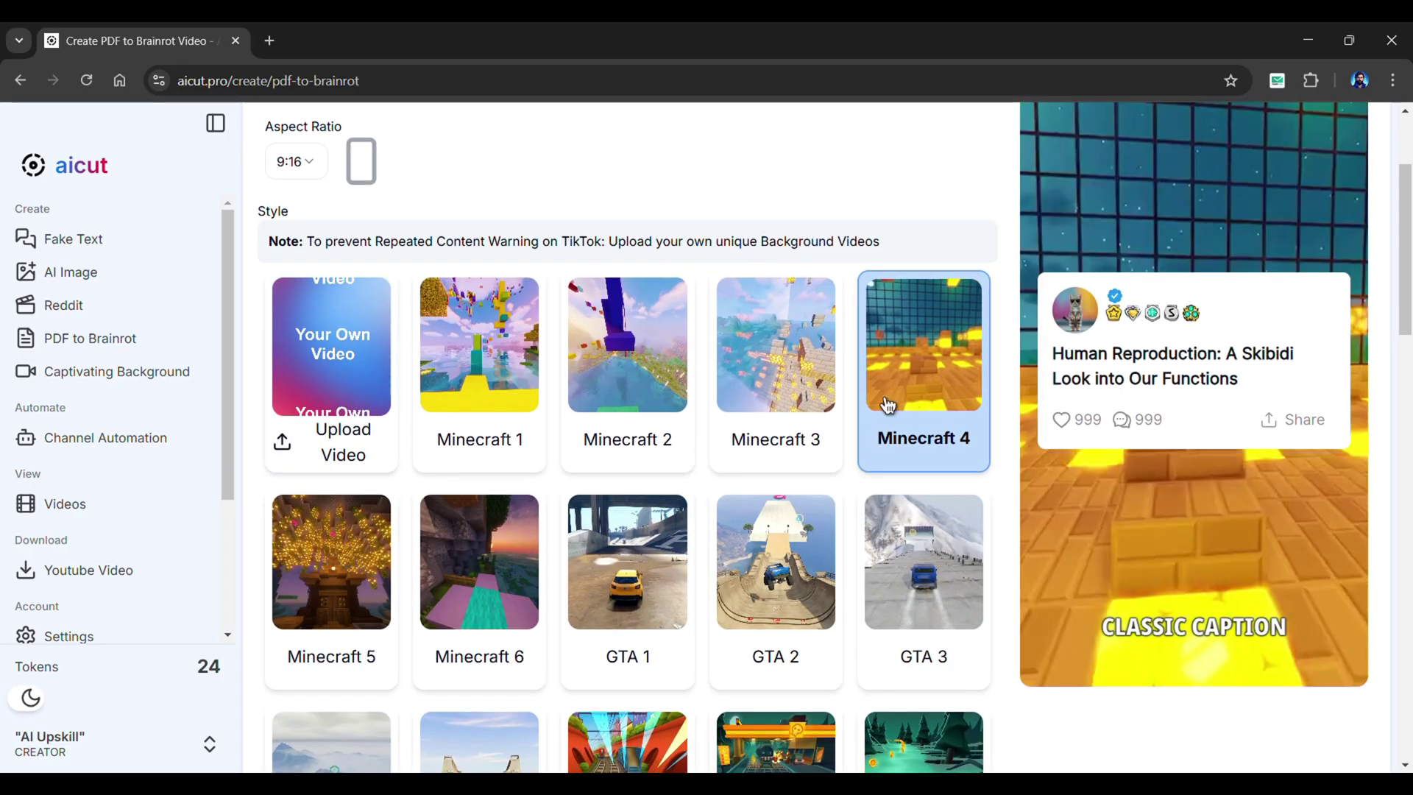
{"action": "scroll", "coordinate": [854, 474], "scroll_direction": "up", "scroll_amount": 3}
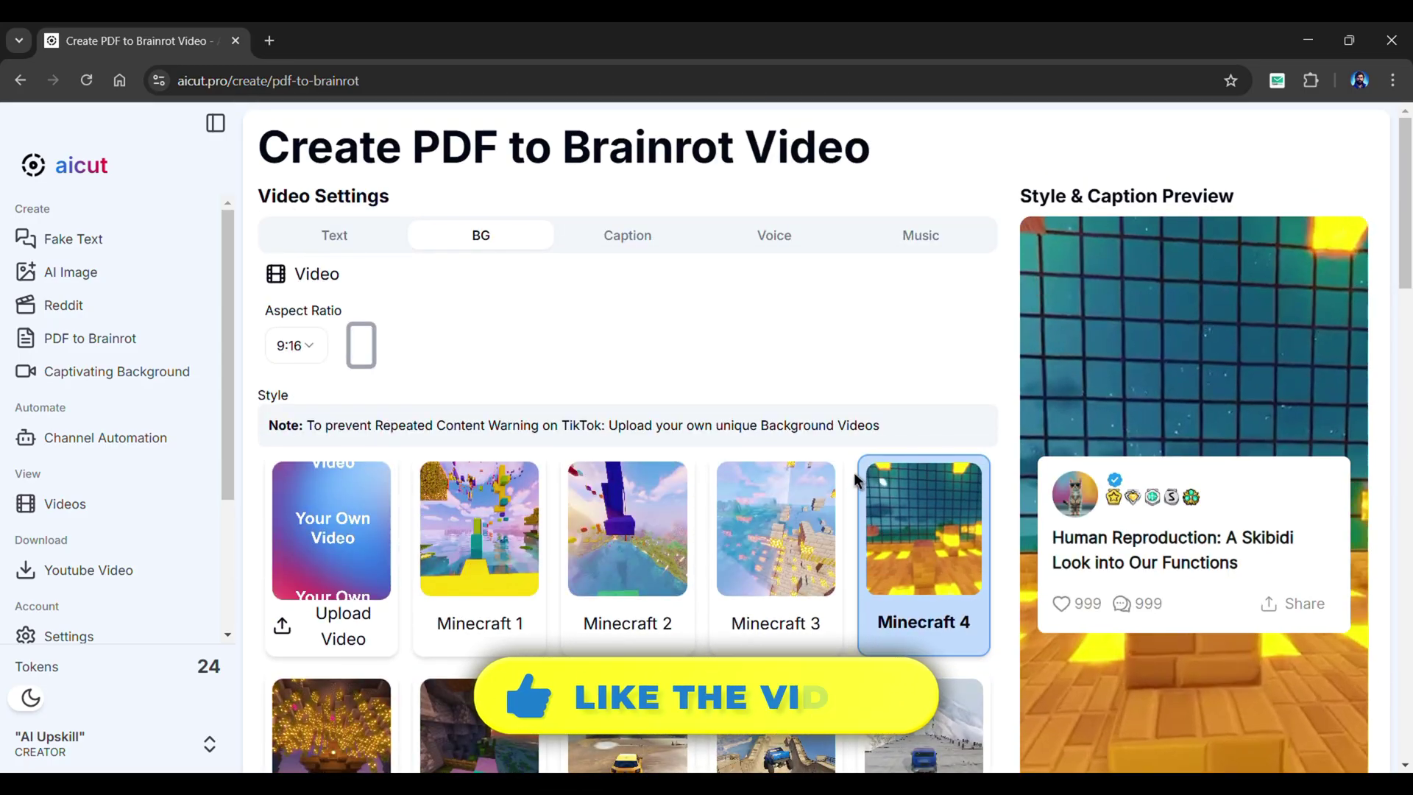
Try Top and Center caption positions, then set captions back to Bottom
{"action": "left_click", "coordinate": [633, 237]}
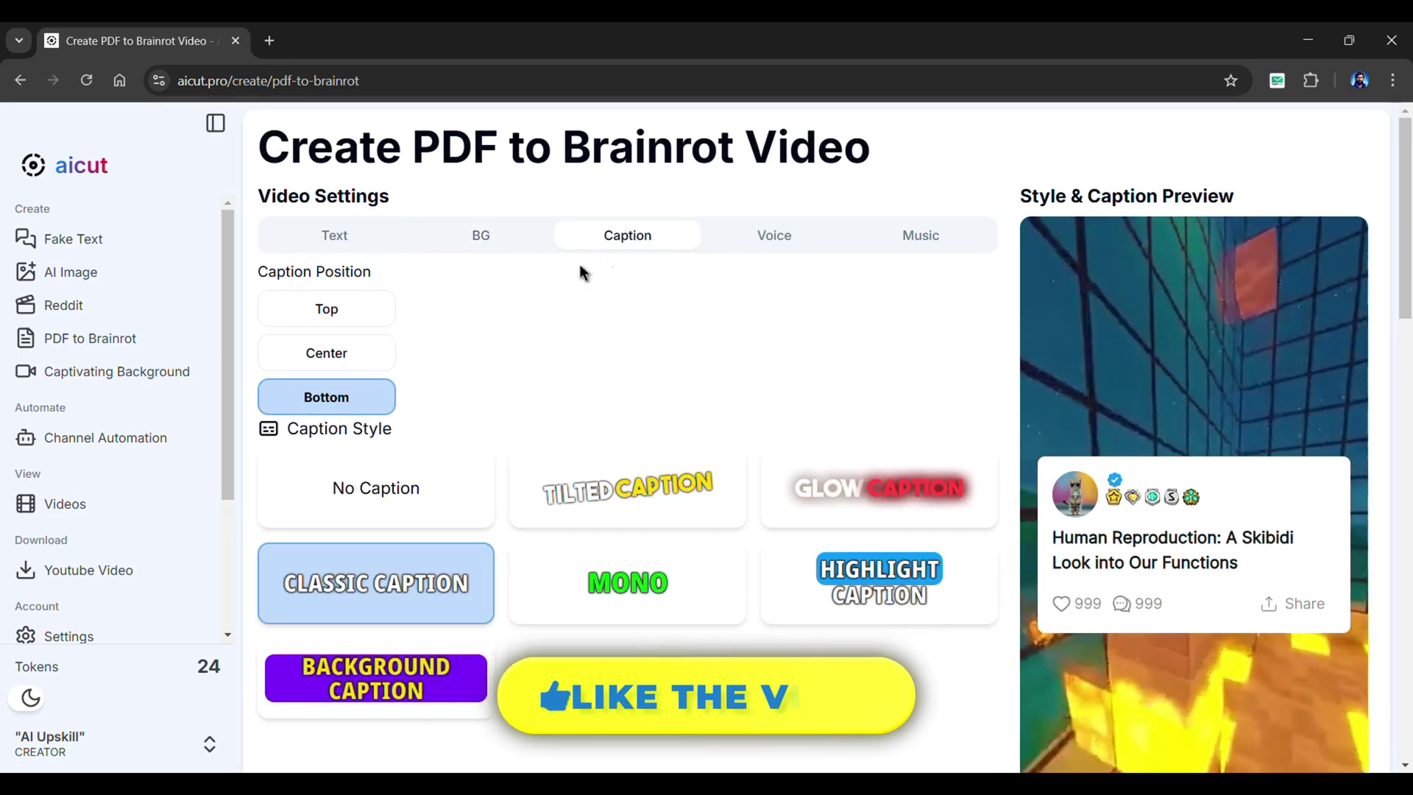
{"action": "scroll", "coordinate": [612, 294], "scroll_direction": "down", "scroll_amount": 1}
{"action": "left_click", "coordinate": [352, 220]}
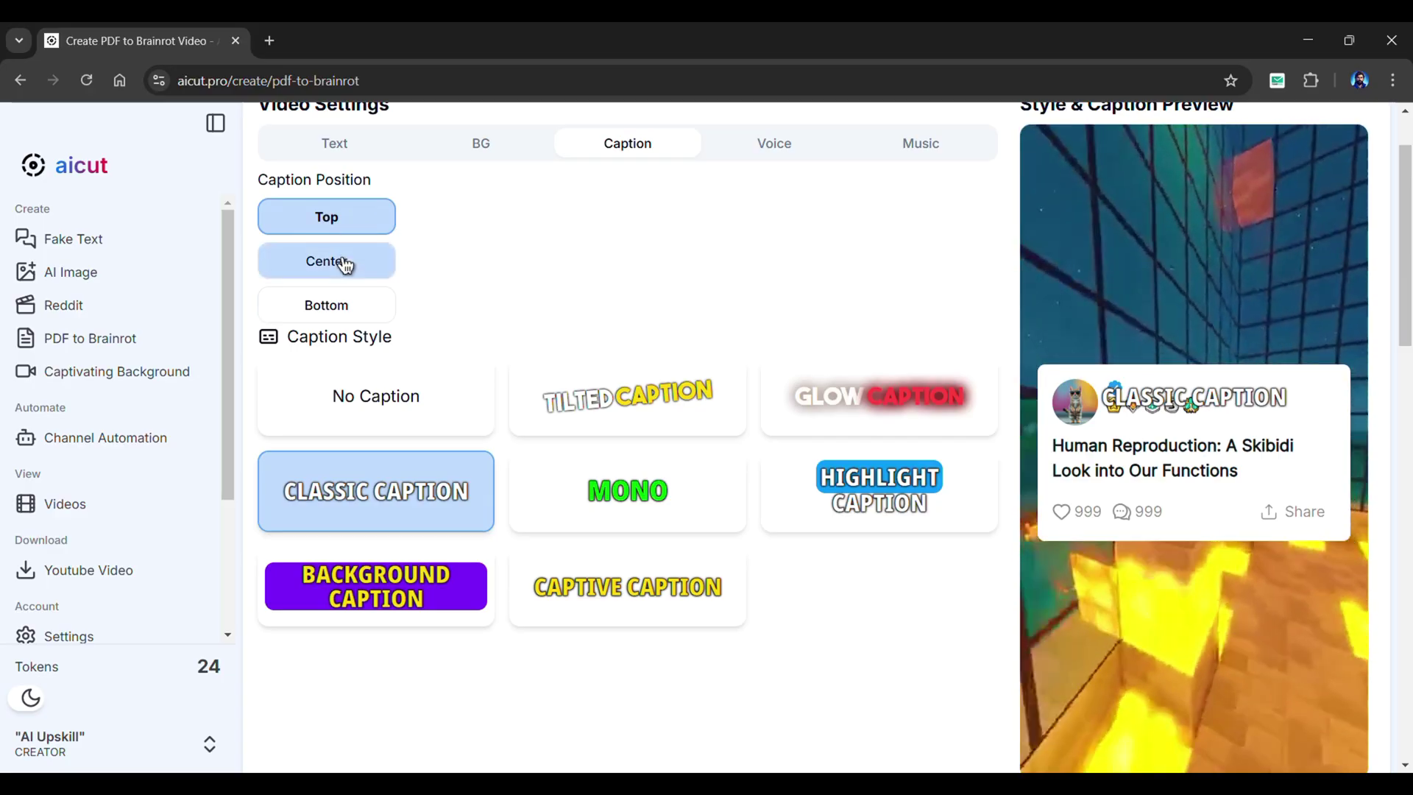
{"action": "left_click", "coordinate": [346, 263]}
{"action": "left_click", "coordinate": [347, 306]}
Try Tilted, Glow, Classic, Mono and Captive styles, then choose Highlight Caption
{"action": "scroll", "coordinate": [441, 316], "scroll_direction": "down", "scroll_amount": 1}
{"action": "left_click", "coordinate": [577, 322]}
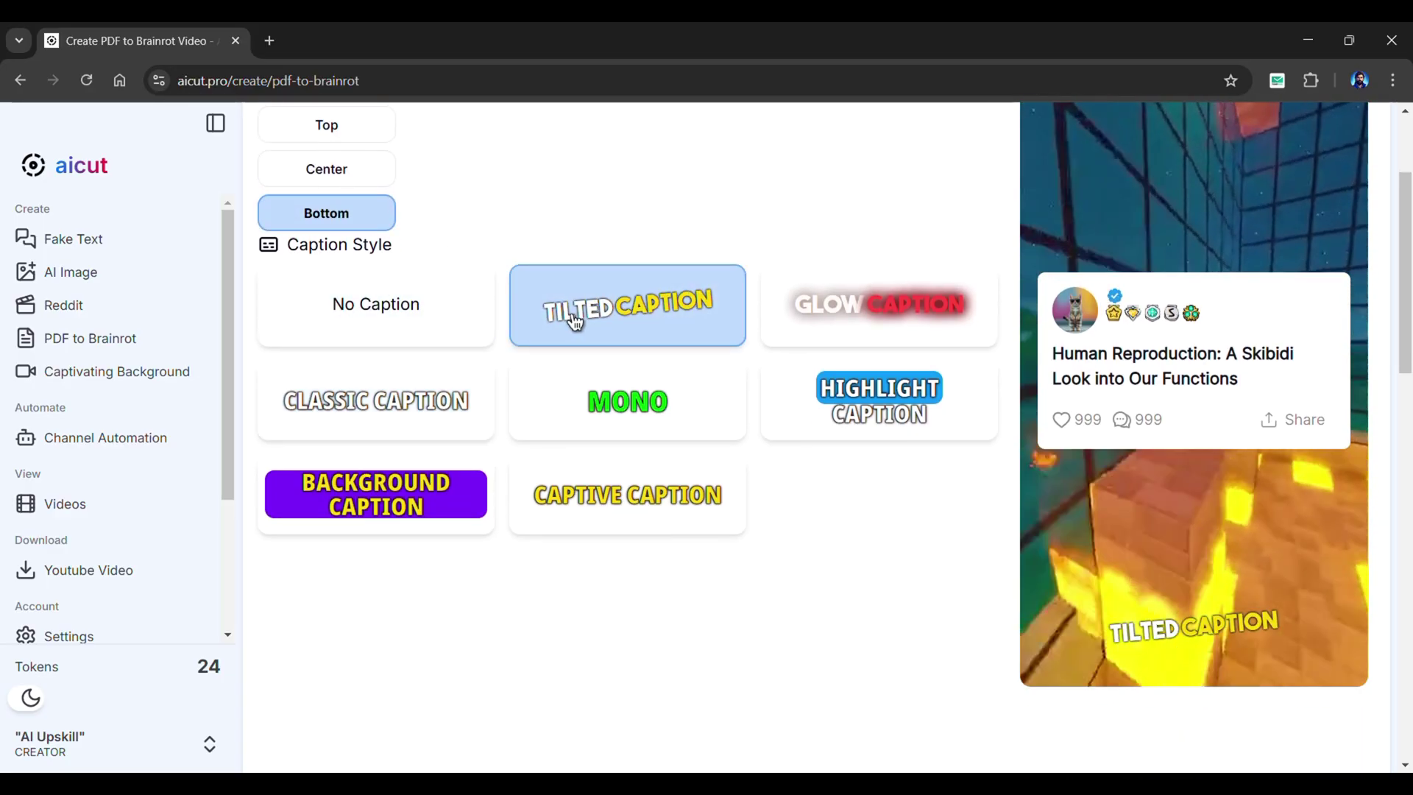
{"action": "left_click", "coordinate": [815, 319]}
{"action": "left_click", "coordinate": [467, 404]}
{"action": "left_click", "coordinate": [630, 404]}
{"action": "left_click", "coordinate": [611, 491]}
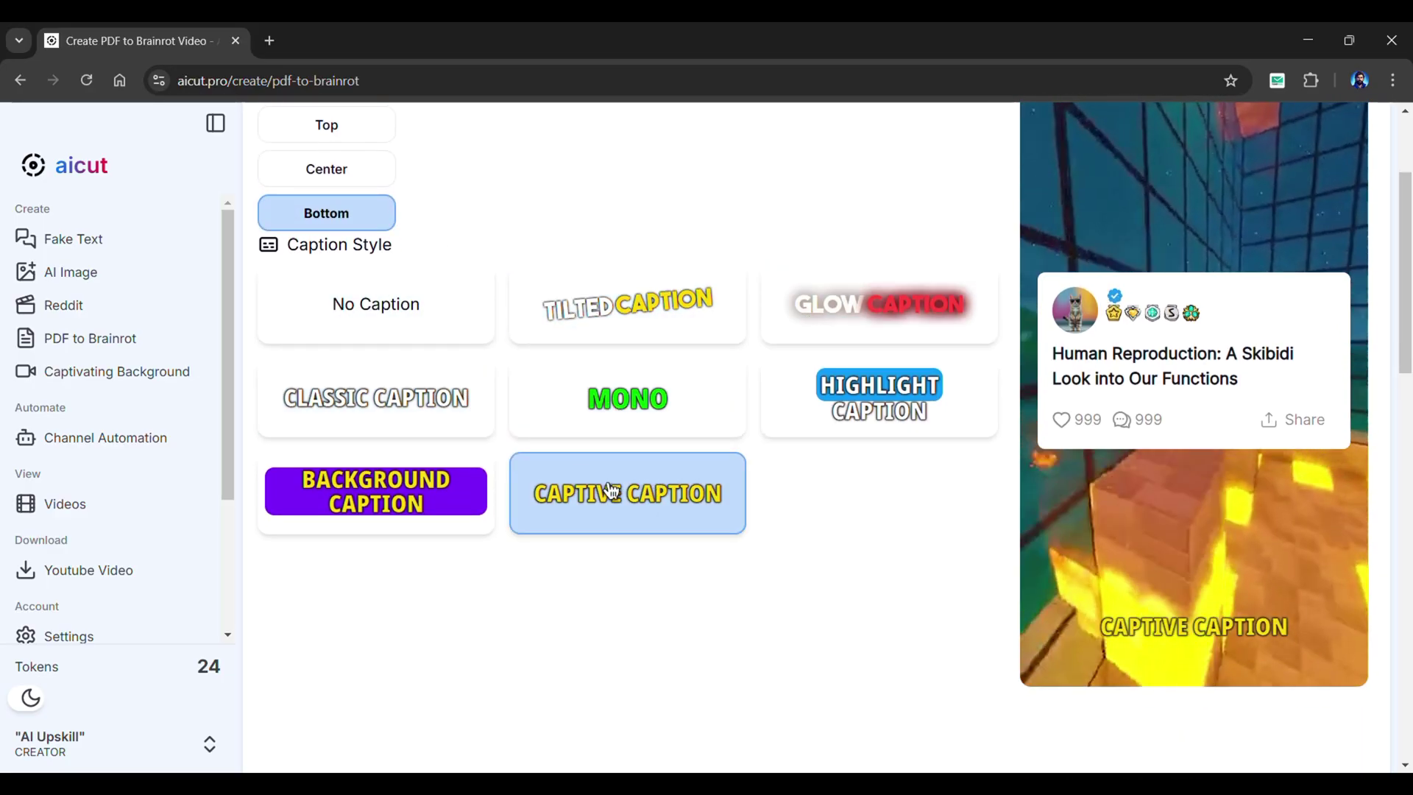
{"action": "left_click", "coordinate": [876, 405]}
{"action": "scroll", "coordinate": [864, 443], "scroll_direction": "up", "scroll_amount": 2}
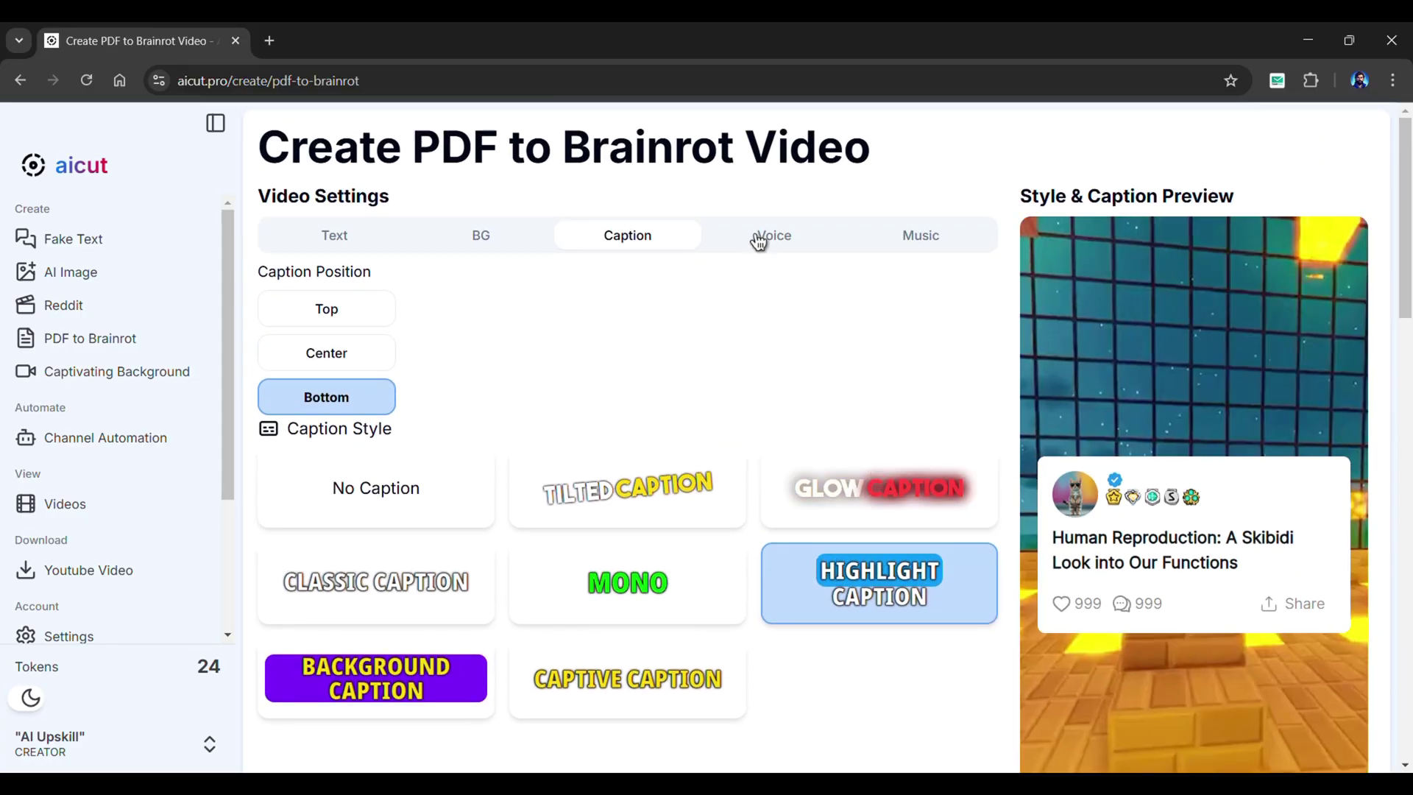
{"action": "left_click", "coordinate": [759, 239]}
Open the speaker voice list, choose the Elevenlabs provider and keep speed at Fast
{"action": "left_click", "coordinate": [669, 333]}
{"action": "left_click", "coordinate": [669, 333]}
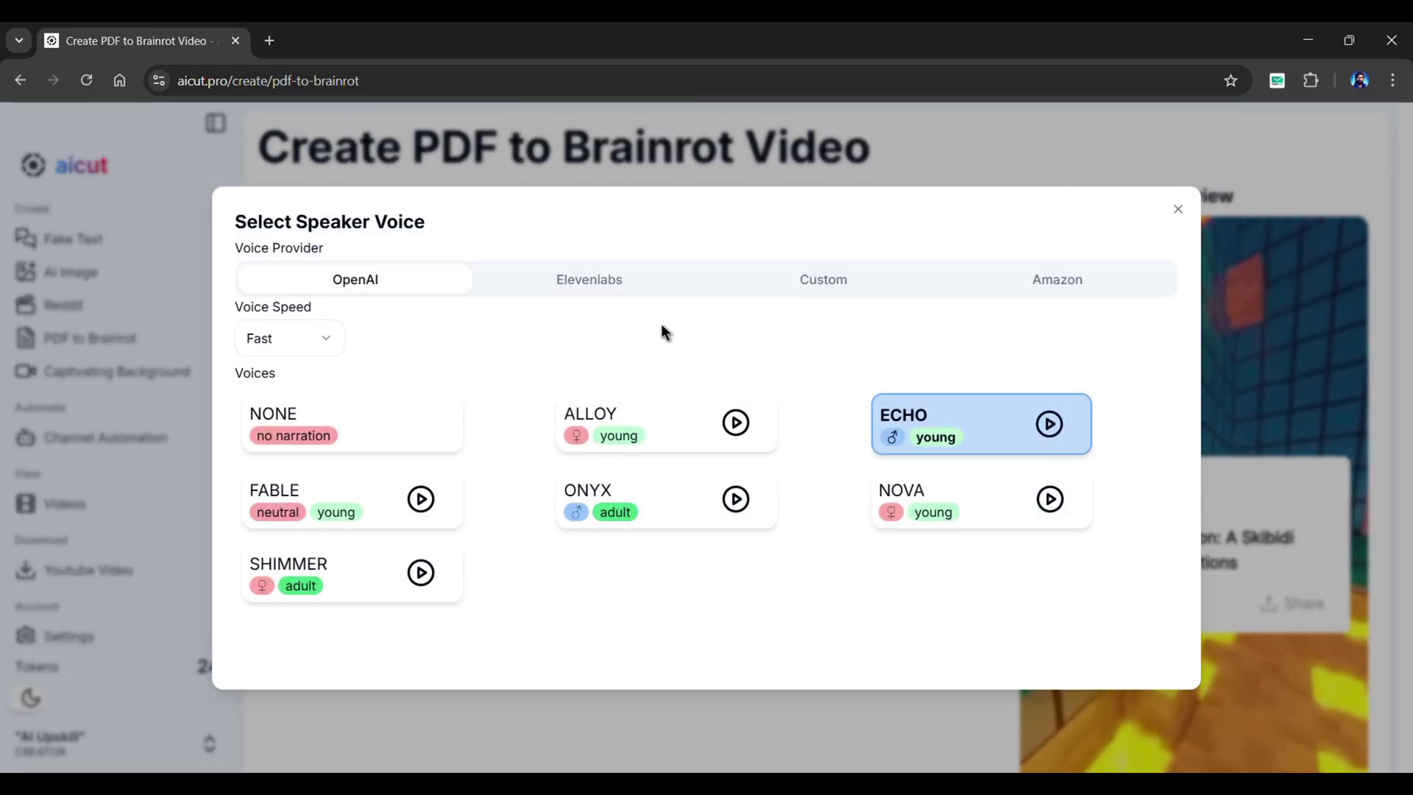
{"action": "left_click", "coordinate": [551, 291]}
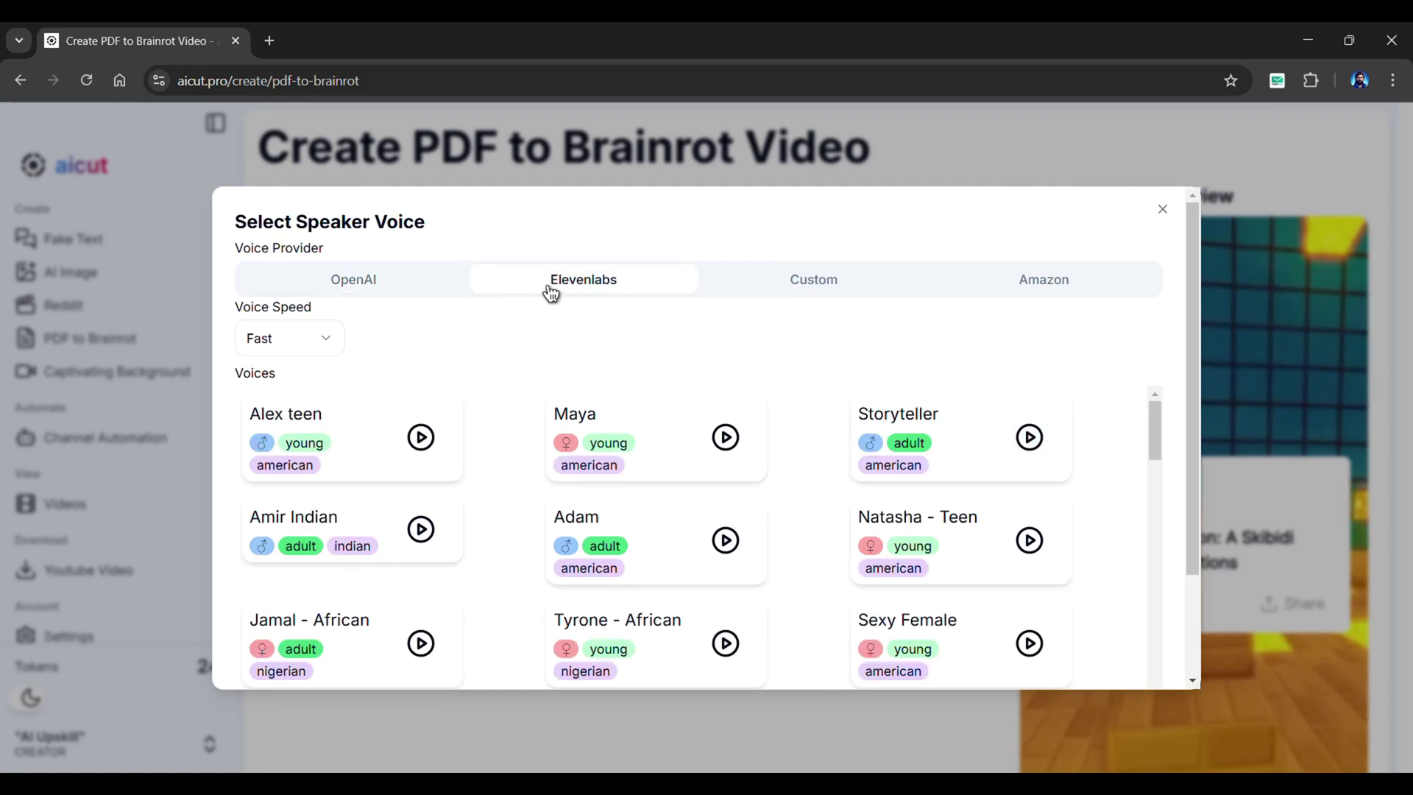
{"action": "left_click", "coordinate": [778, 291]}
{"action": "left_click", "coordinate": [1007, 296]}
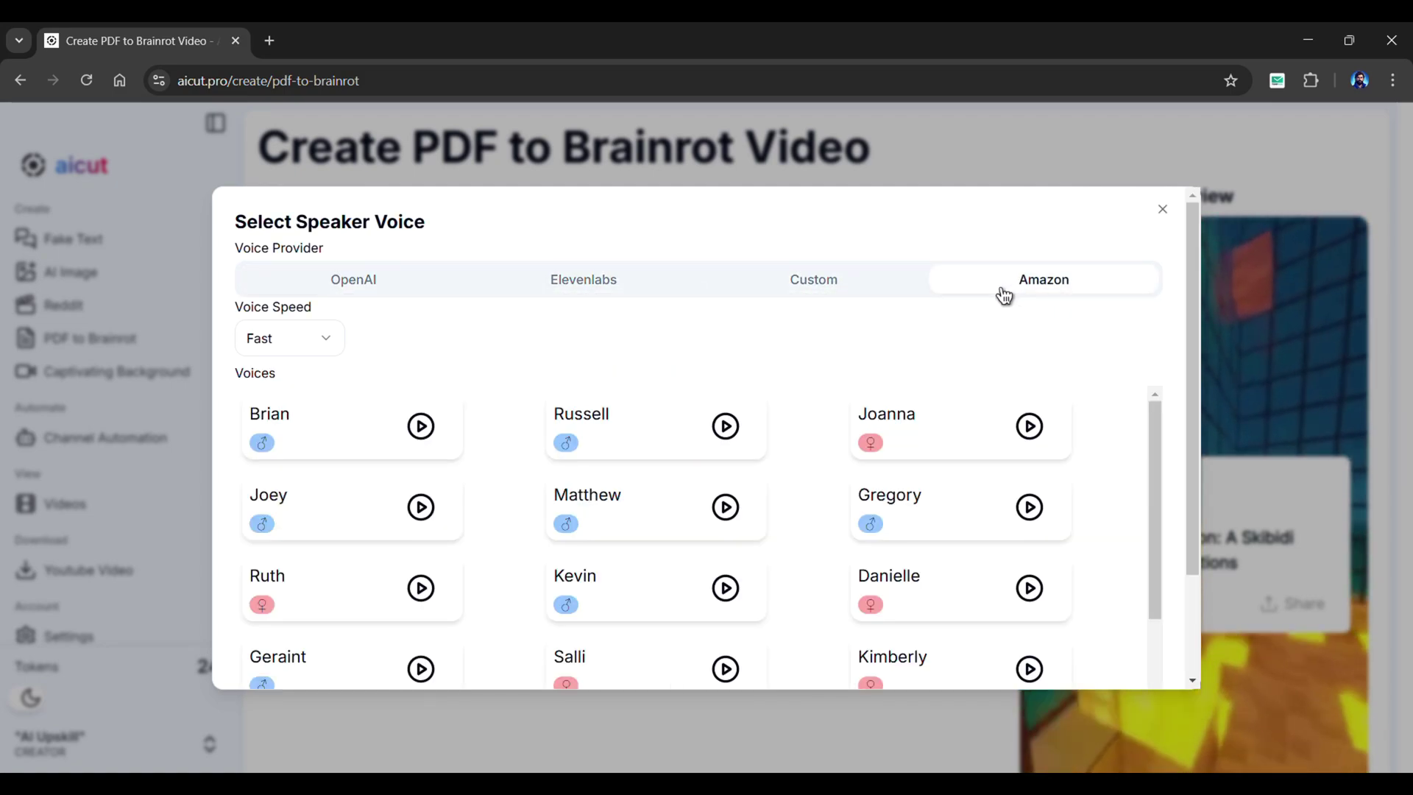
{"action": "left_click", "coordinate": [579, 297]}
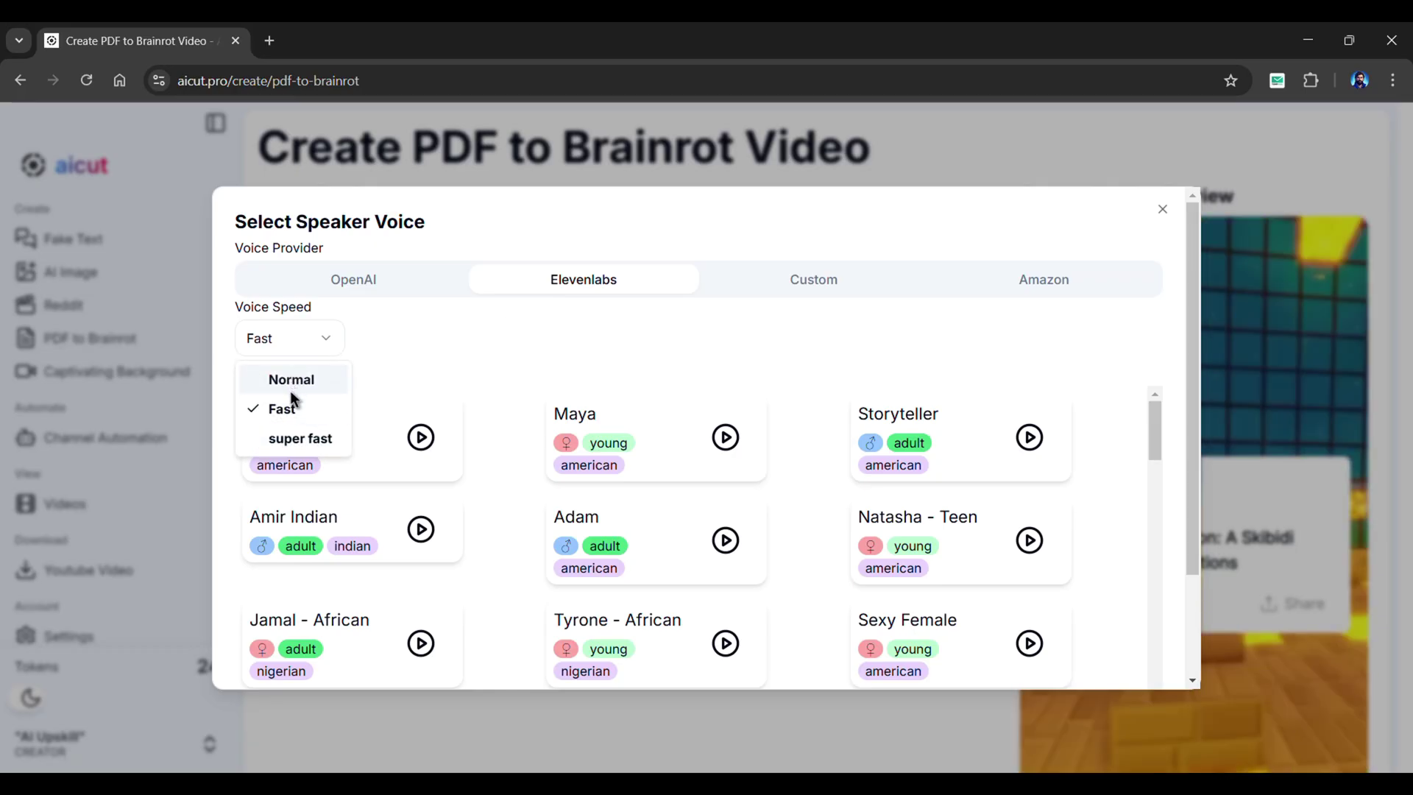
{"action": "left_click", "coordinate": [299, 409]}
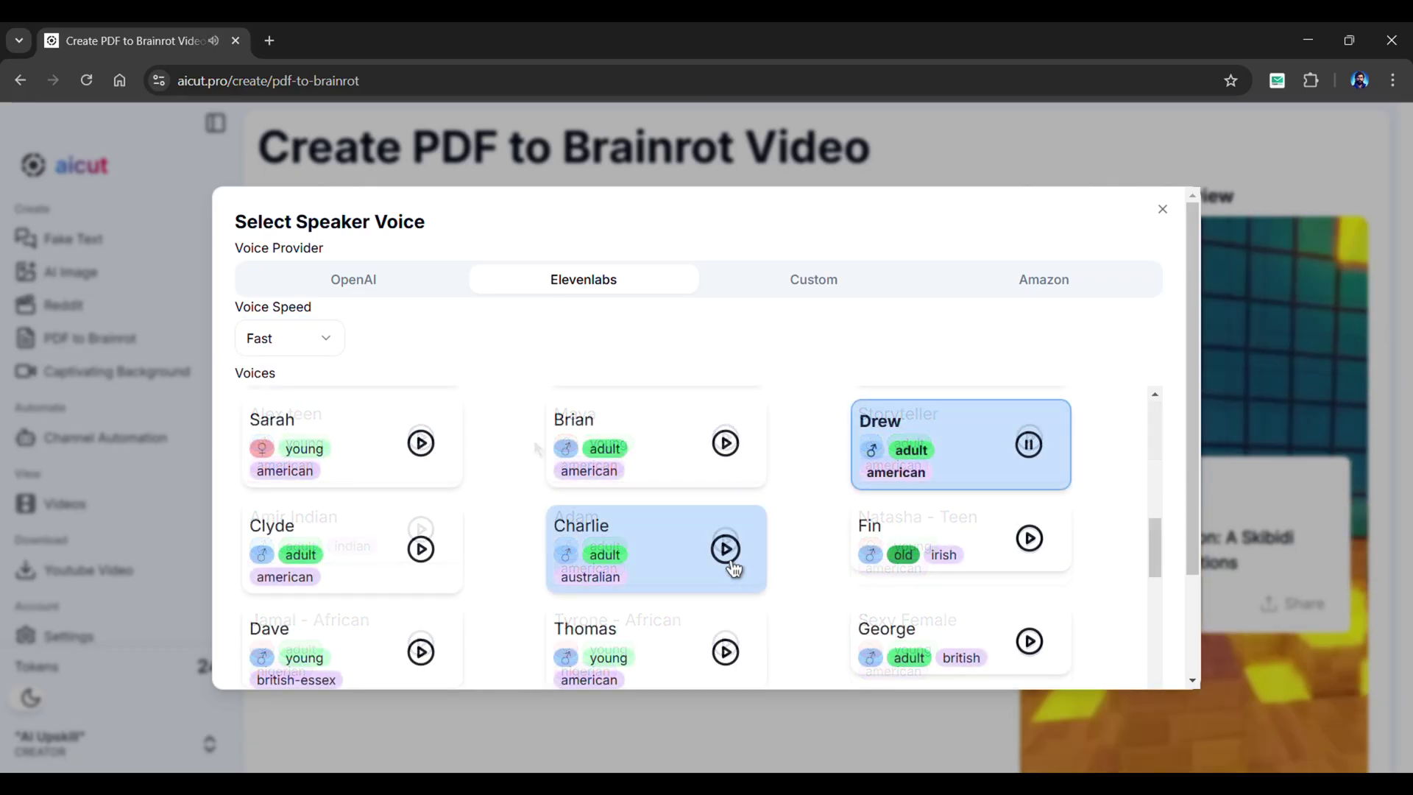
Preview Brian, James and Jeremy, then select Chris as the narrator voice
{"action": "left_click", "coordinate": [699, 451]}
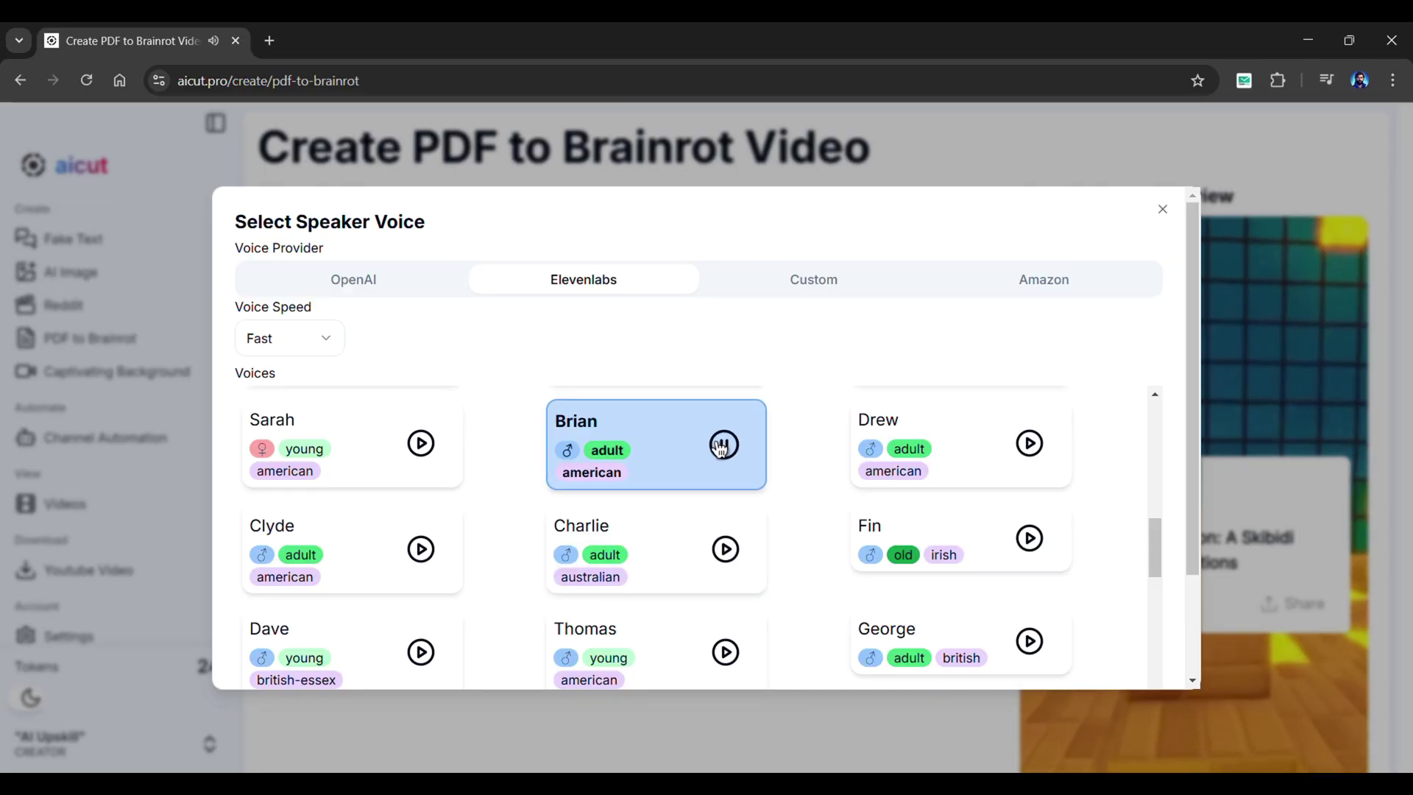
{"action": "scroll", "coordinate": [736, 530], "scroll_direction": "down", "scroll_amount": 4}
{"action": "left_click", "coordinate": [723, 479]}
{"action": "scroll", "coordinate": [495, 562], "scroll_direction": "down", "scroll_amount": 3}
{"action": "left_click", "coordinate": [751, 524]}
{"action": "scroll", "coordinate": [774, 528], "scroll_direction": "down", "scroll_amount": 2}
{"action": "left_click", "coordinate": [347, 537]}
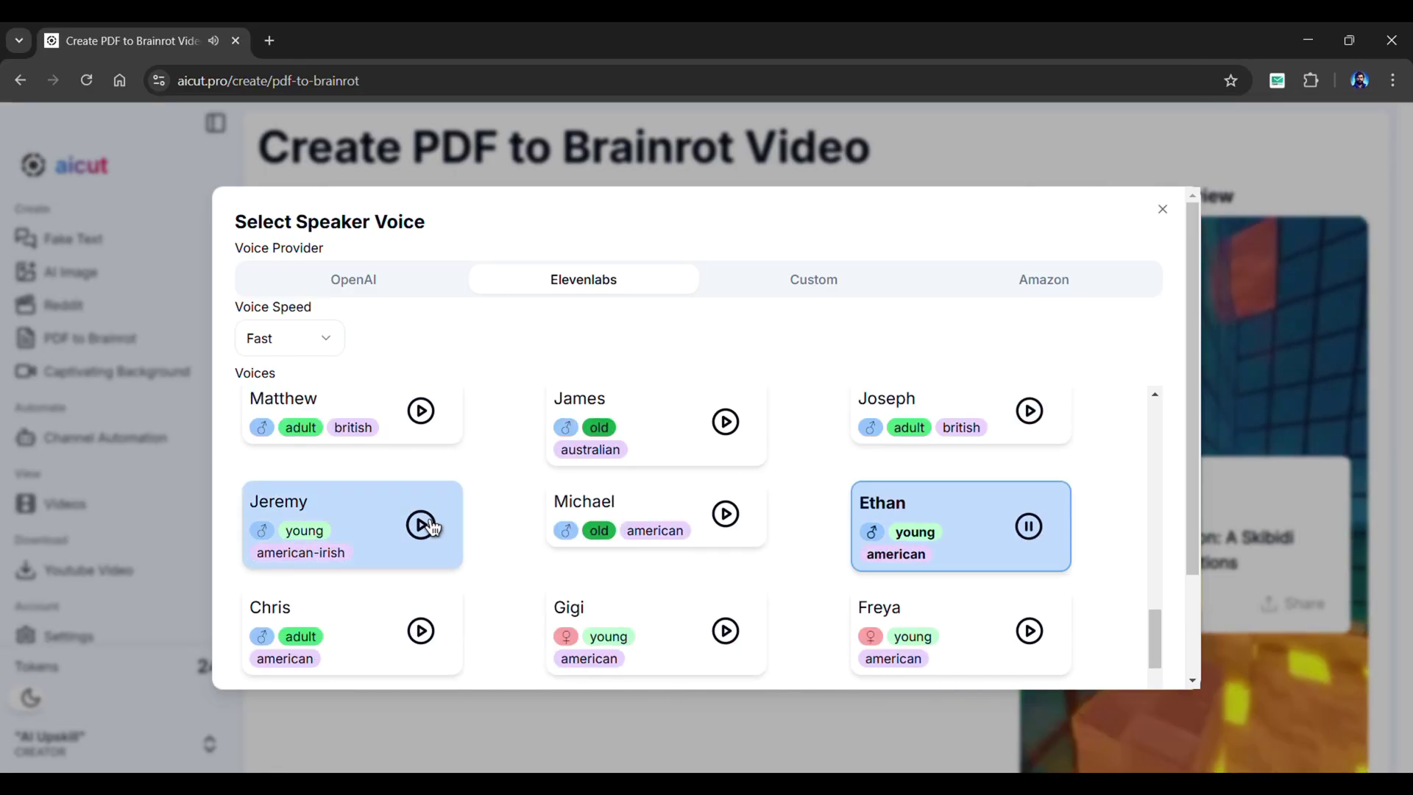
{"action": "left_click", "coordinate": [353, 628]}
{"action": "key", "text": "Escape"}
{"action": "left_click", "coordinate": [941, 245]}
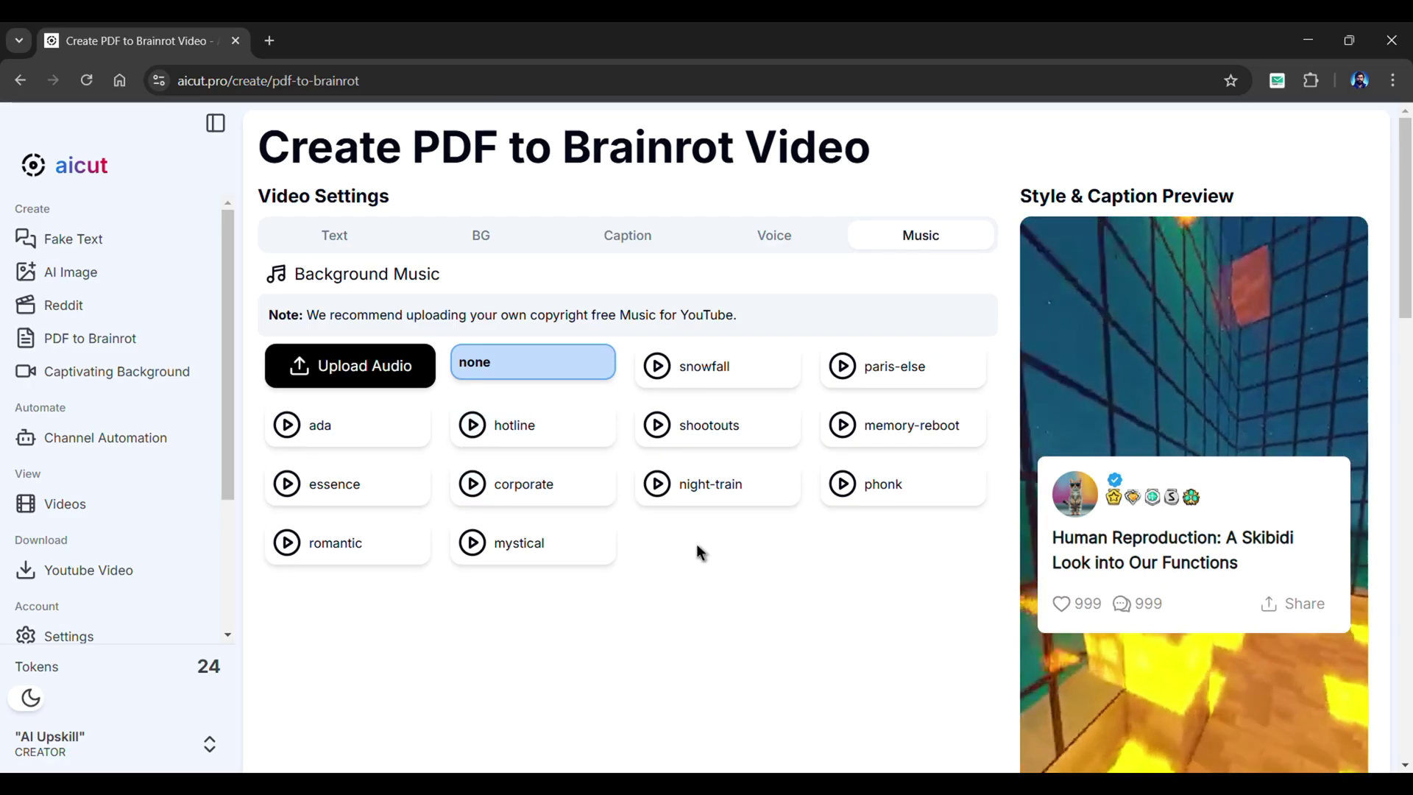
Create the brainrot video, spending 1 token
{"action": "scroll", "coordinate": [767, 544], "scroll_direction": "down", "scroll_amount": 5}
{"action": "scroll", "coordinate": [867, 513], "scroll_direction": "down", "scroll_amount": 4}
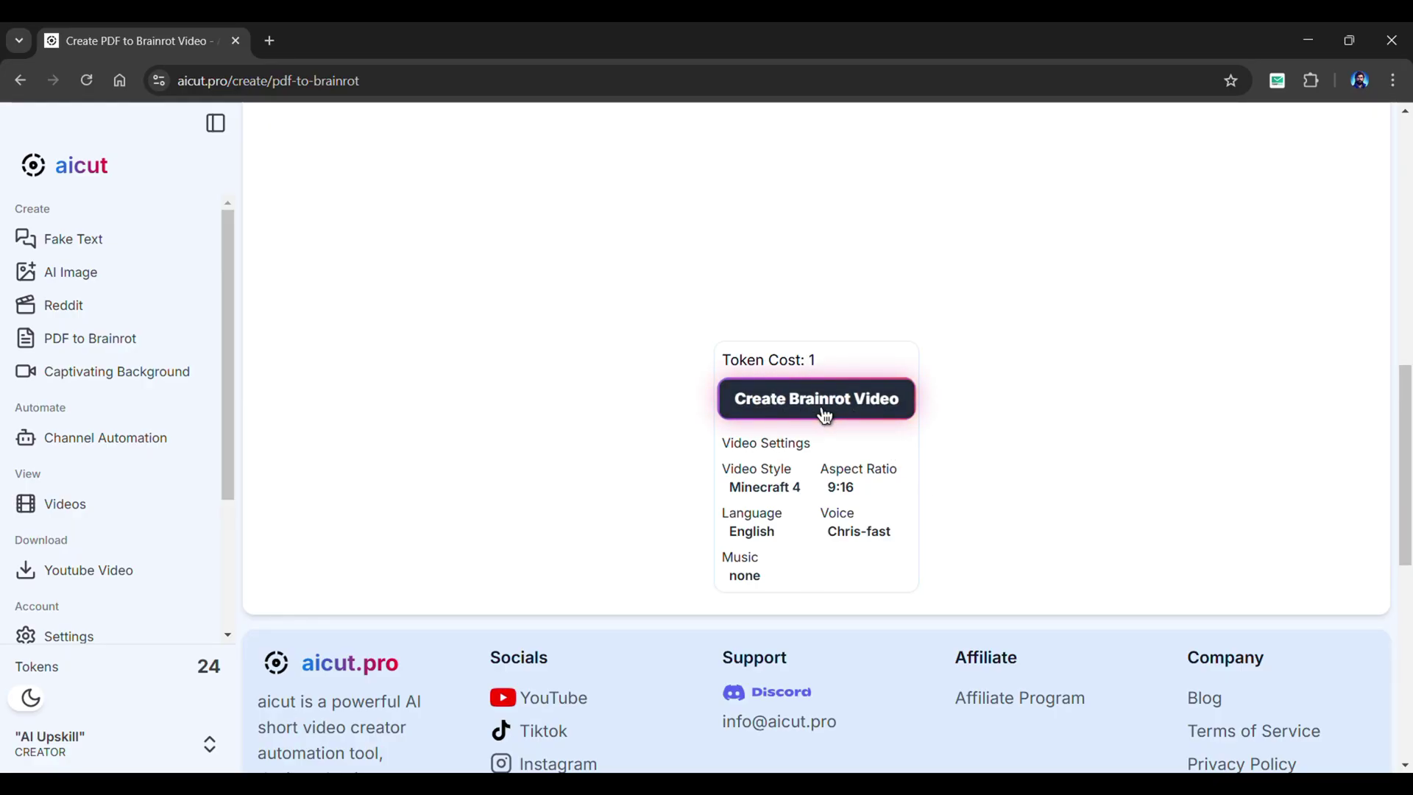
{"action": "left_click", "coordinate": [825, 415]}
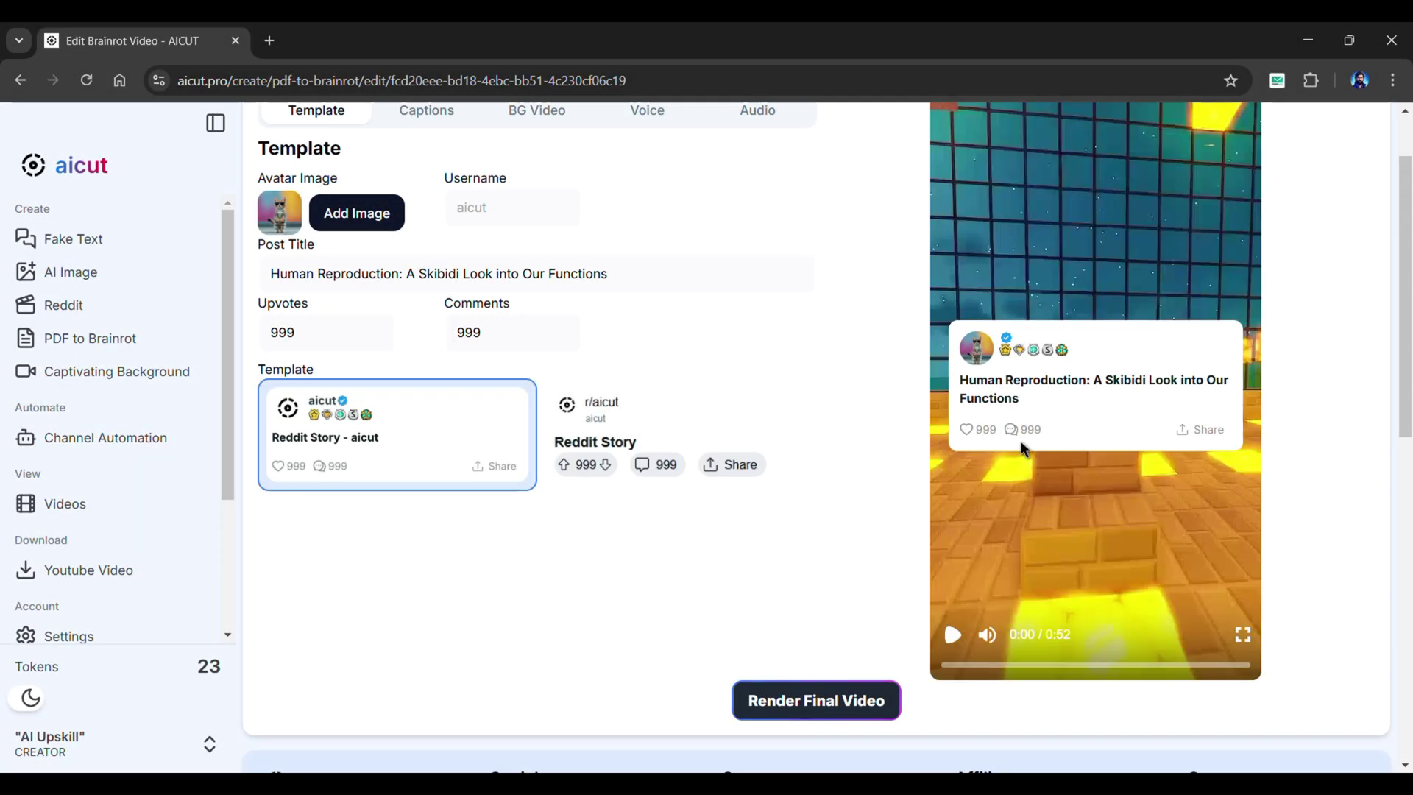
Check the post templates, caption timings, background, voice and audio tabs in the editor
{"action": "scroll", "coordinate": [979, 460], "scroll_direction": "up", "scroll_amount": 1}
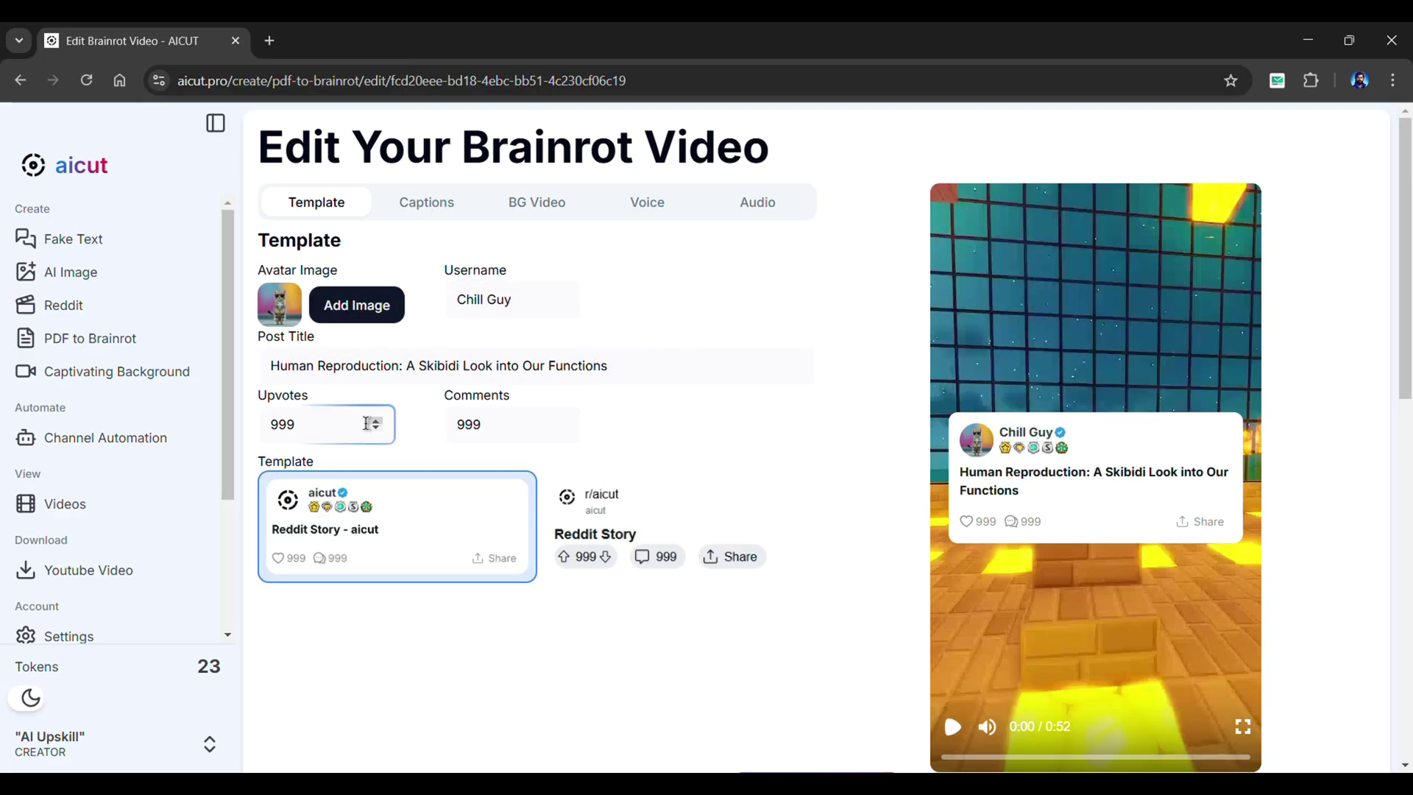
{"action": "left_click", "coordinate": [589, 516]}
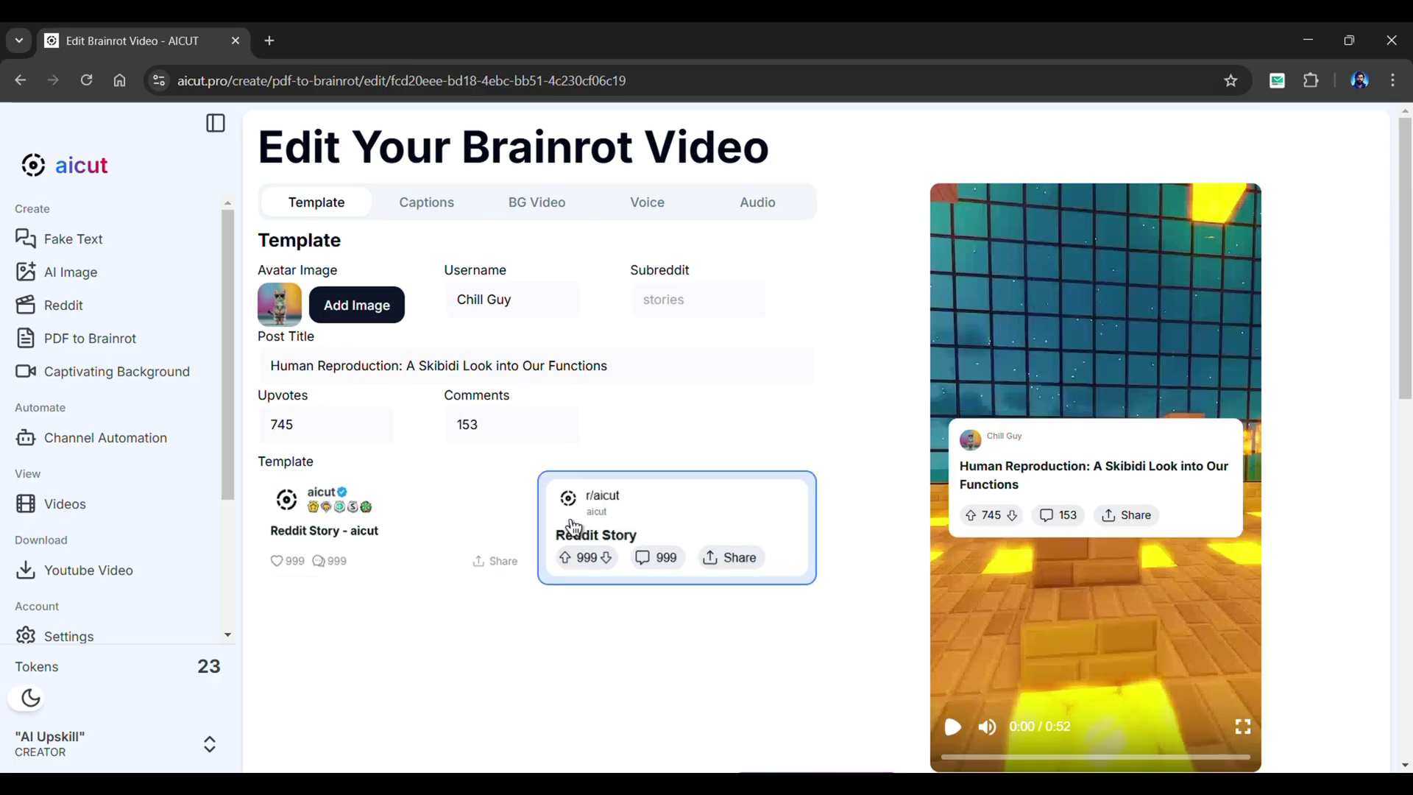
{"action": "left_click", "coordinate": [445, 525]}
{"action": "left_click", "coordinate": [431, 212]}
{"action": "scroll", "coordinate": [676, 548], "scroll_direction": "down", "scroll_amount": 5}
{"action": "scroll", "coordinate": [678, 548], "scroll_direction": "up", "scroll_amount": 5}
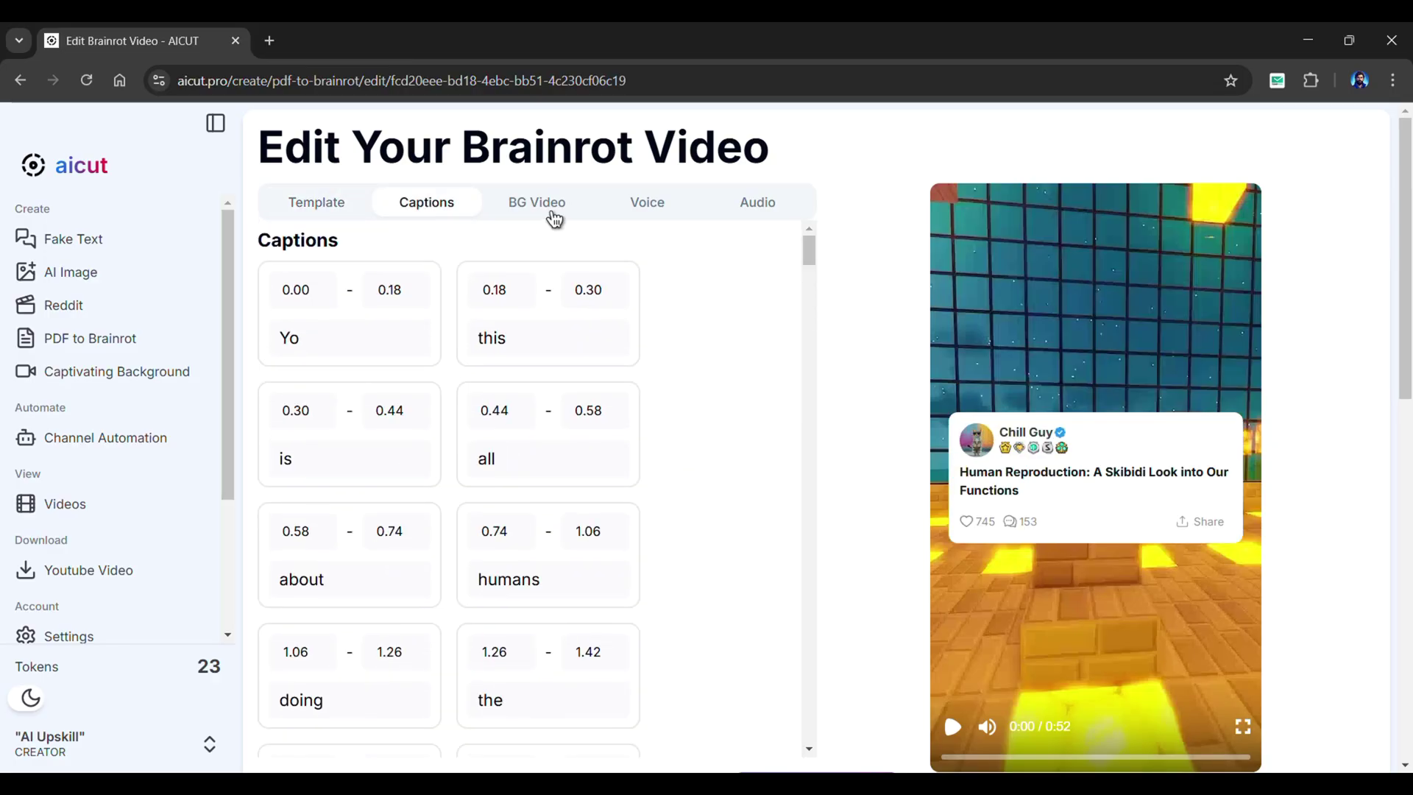
{"action": "left_click", "coordinate": [552, 210]}
{"action": "left_click", "coordinate": [656, 210]}
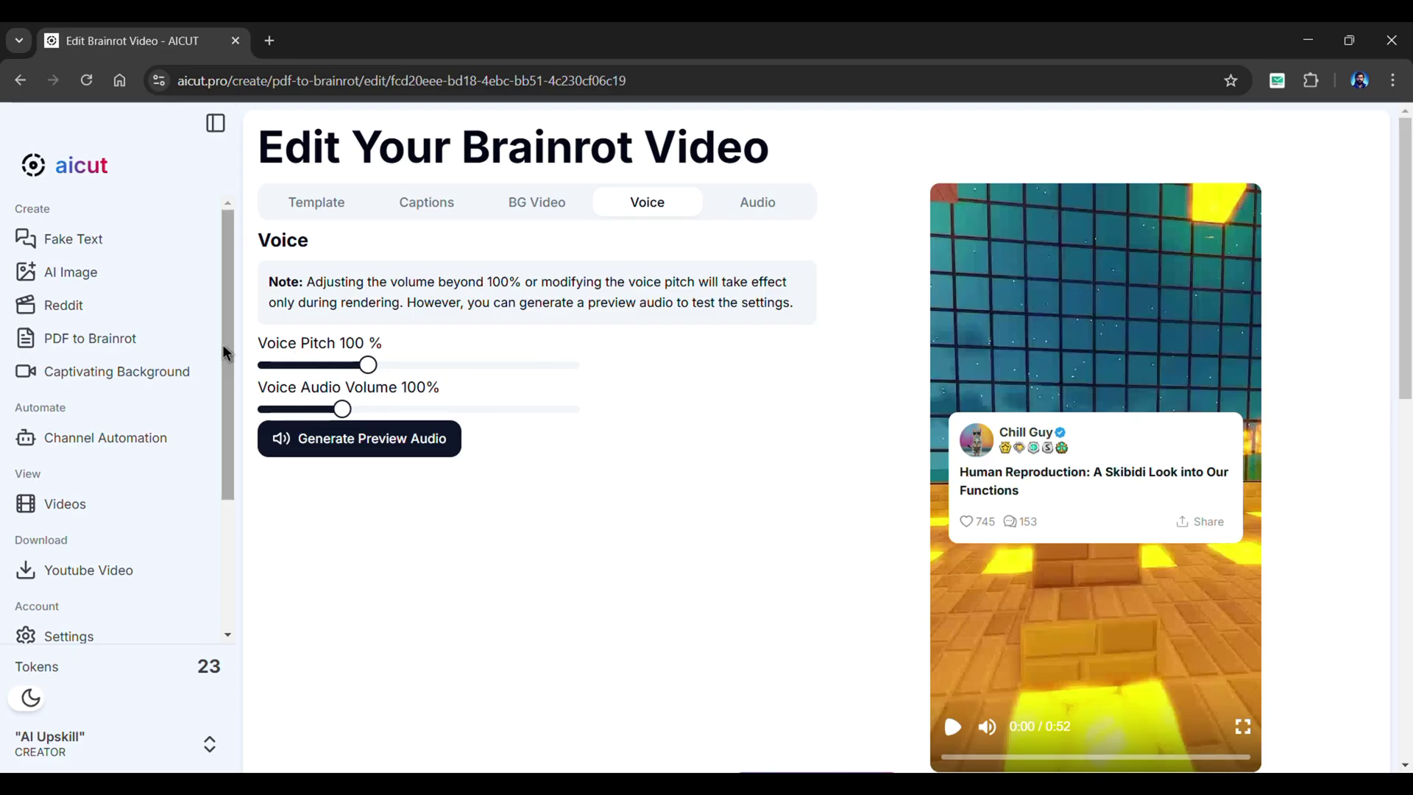
{"action": "left_click", "coordinate": [759, 200]}
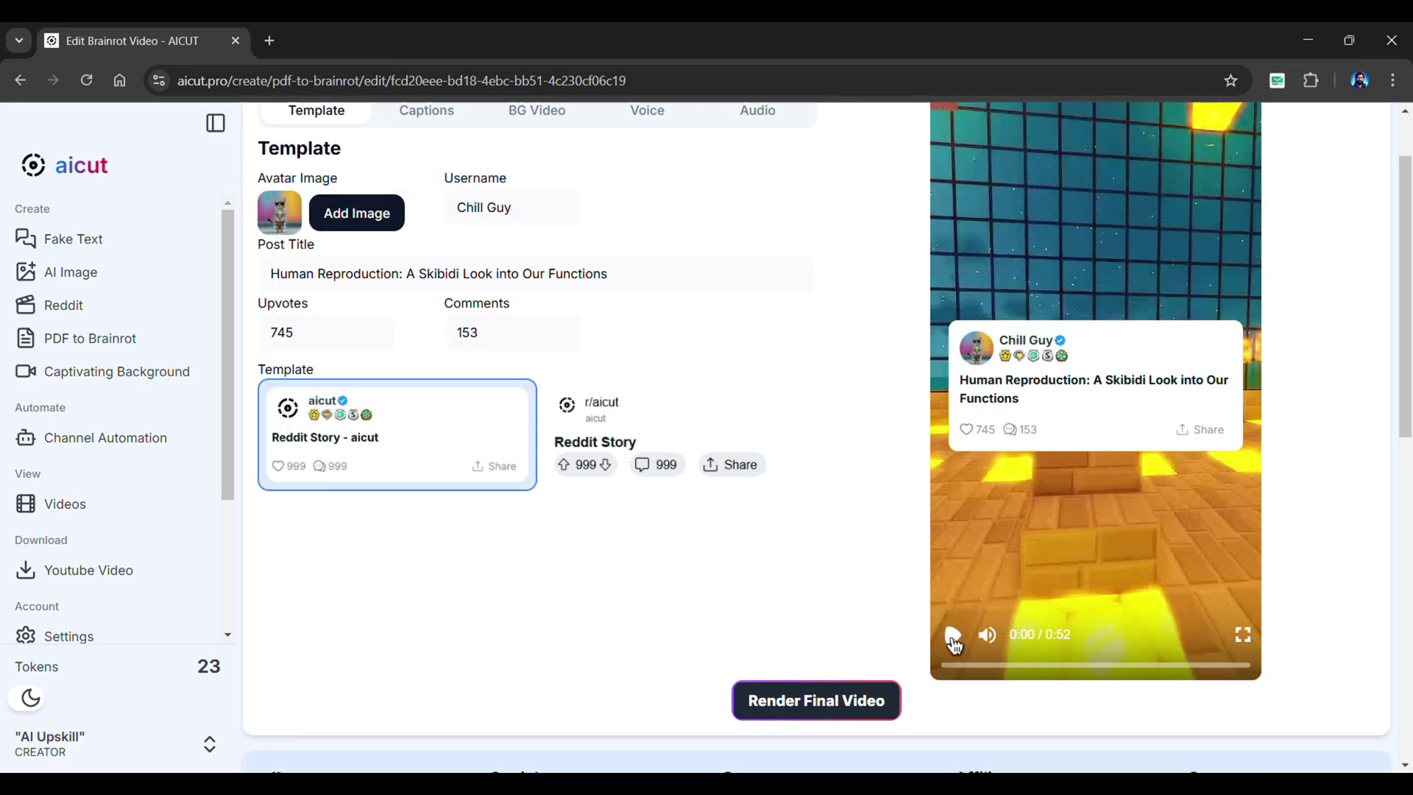
Play and pause the 0:52 preview, then render the final video
{"action": "left_click", "coordinate": [953, 638]}
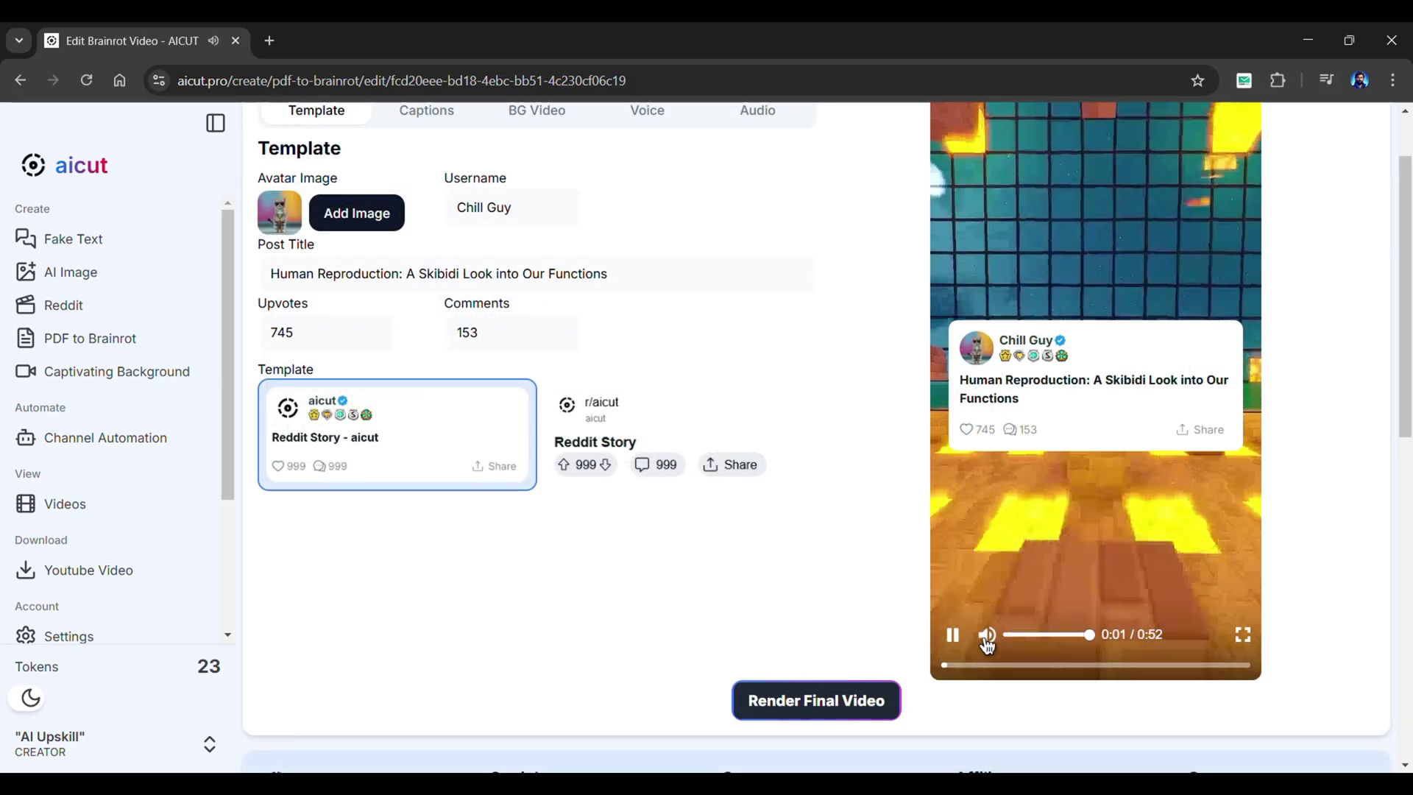
{"action": "left_click", "coordinate": [954, 638]}
{"action": "scroll", "coordinate": [927, 638], "scroll_direction": "down", "scroll_amount": 1}
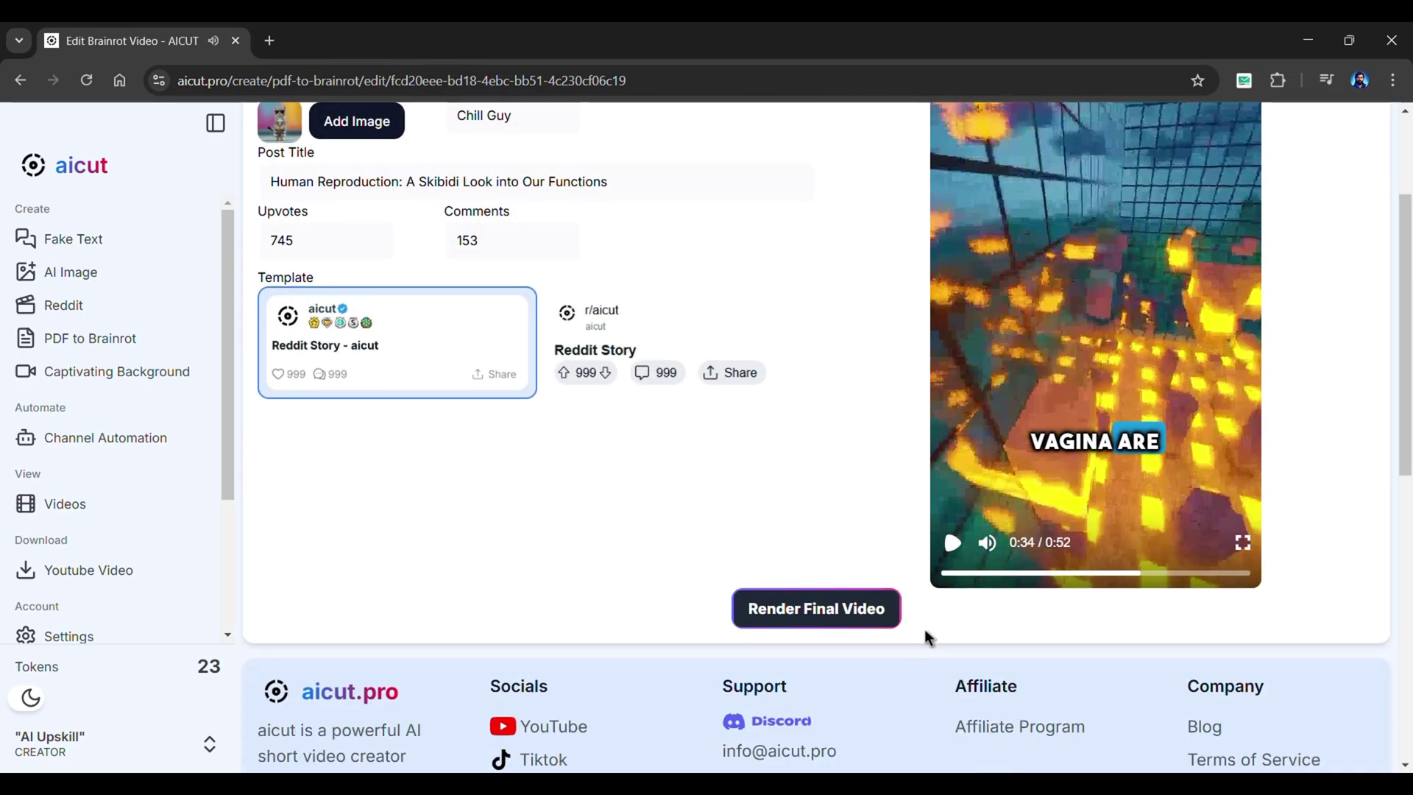
{"action": "left_click", "coordinate": [834, 627]}
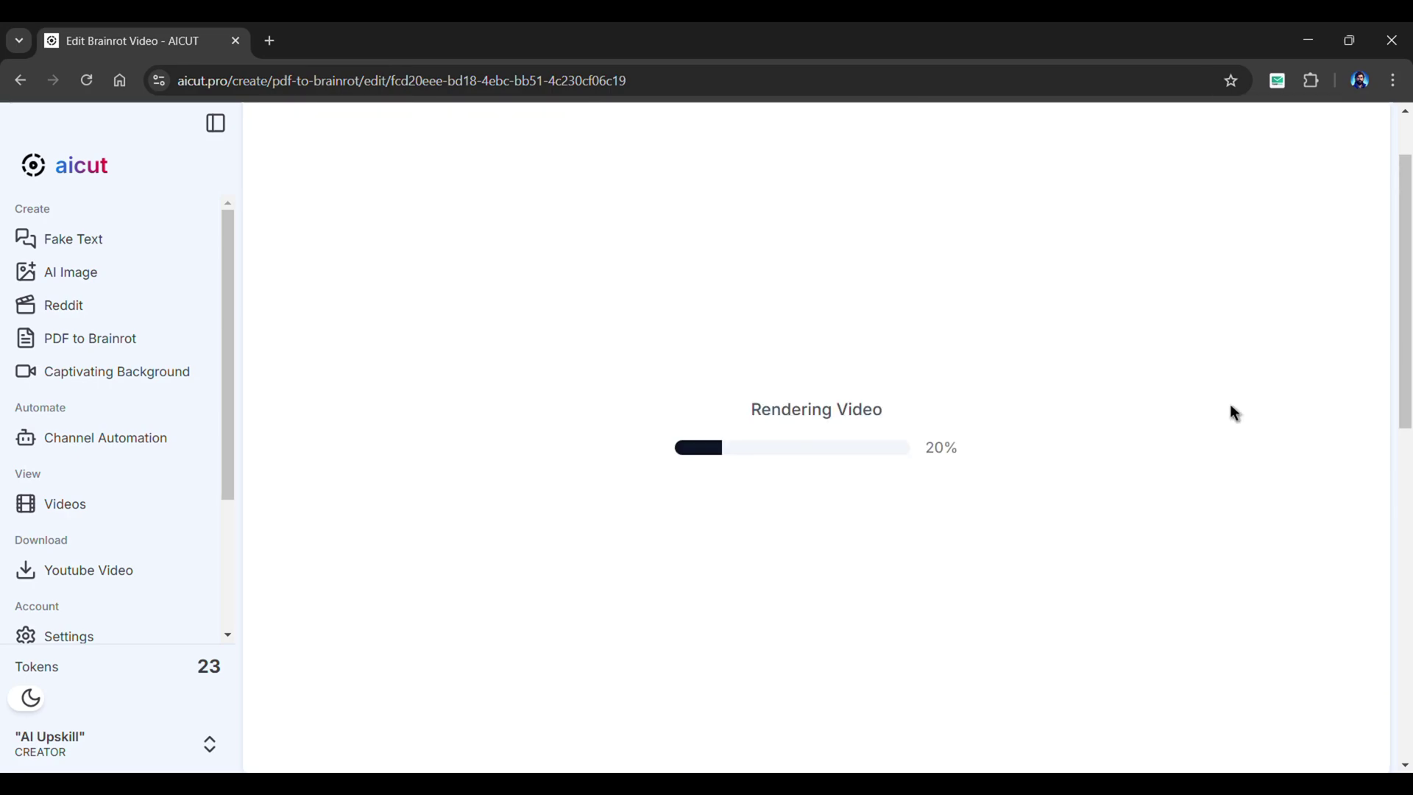
Scroll through the finished Human Reproduction video page
{"action": "scroll", "coordinate": [1235, 409], "scroll_direction": "down", "scroll_amount": 4}
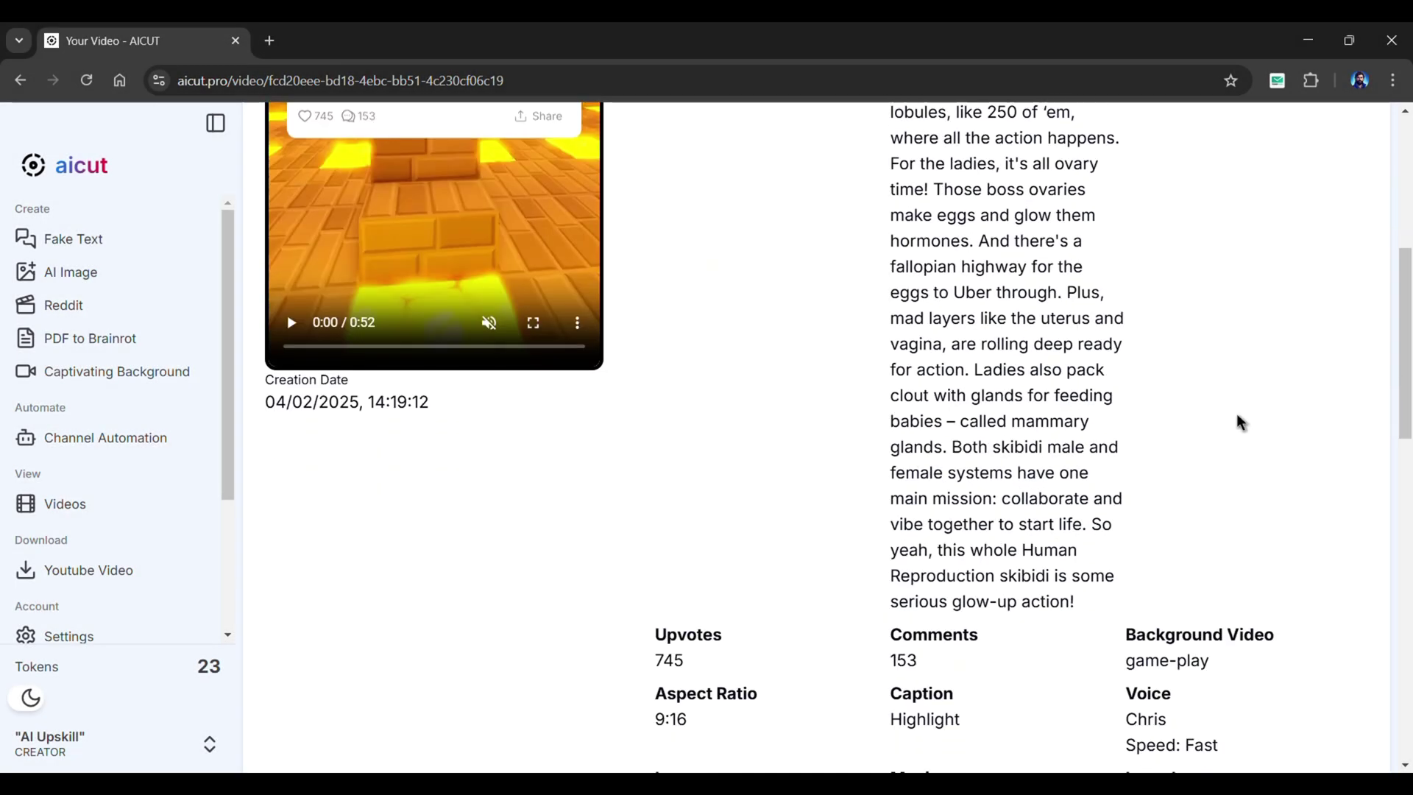
{"action": "scroll", "coordinate": [1242, 424], "scroll_direction": "down", "scroll_amount": 4}
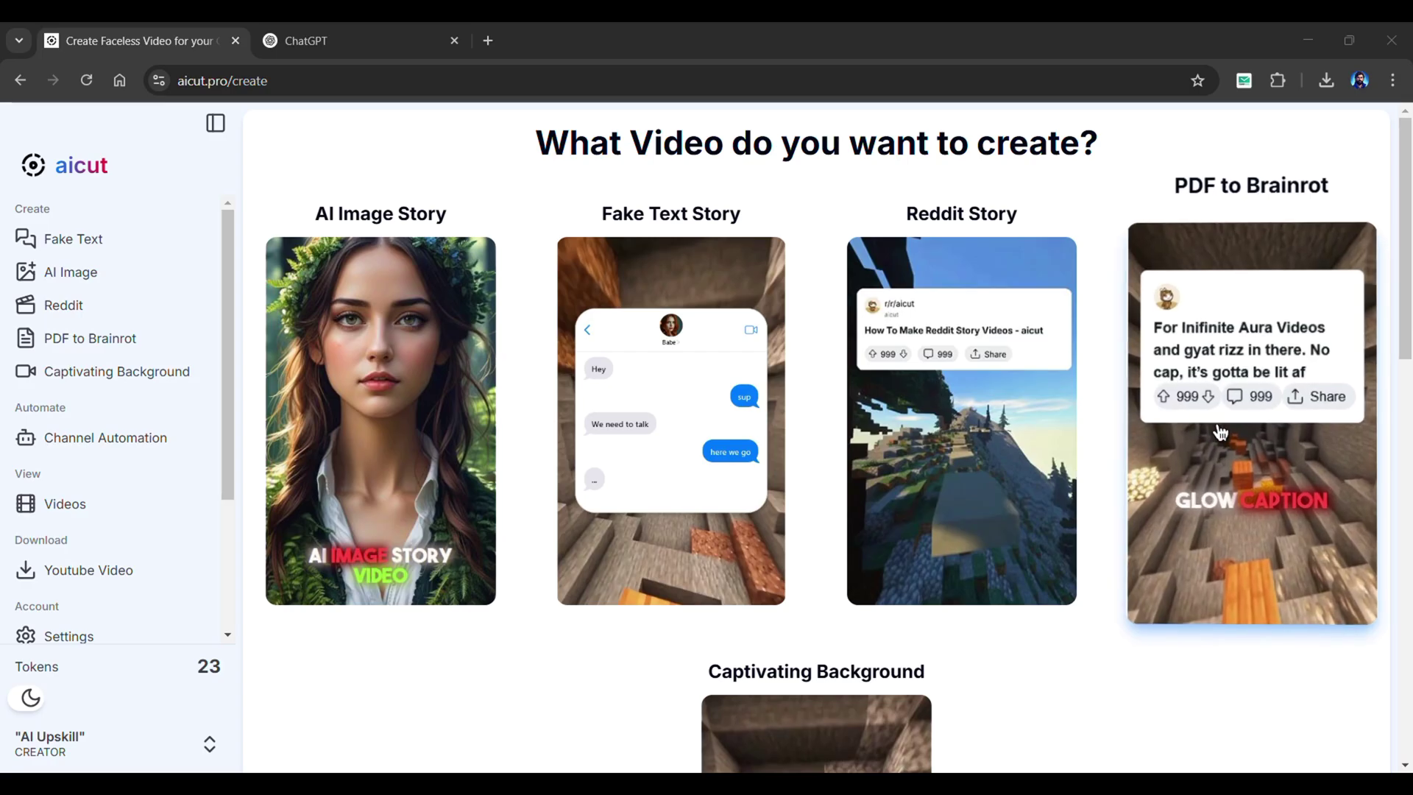
Start a new PDF to Brainrot video and switch to the ChatGPT tab
{"action": "left_click", "coordinate": [1267, 434]}
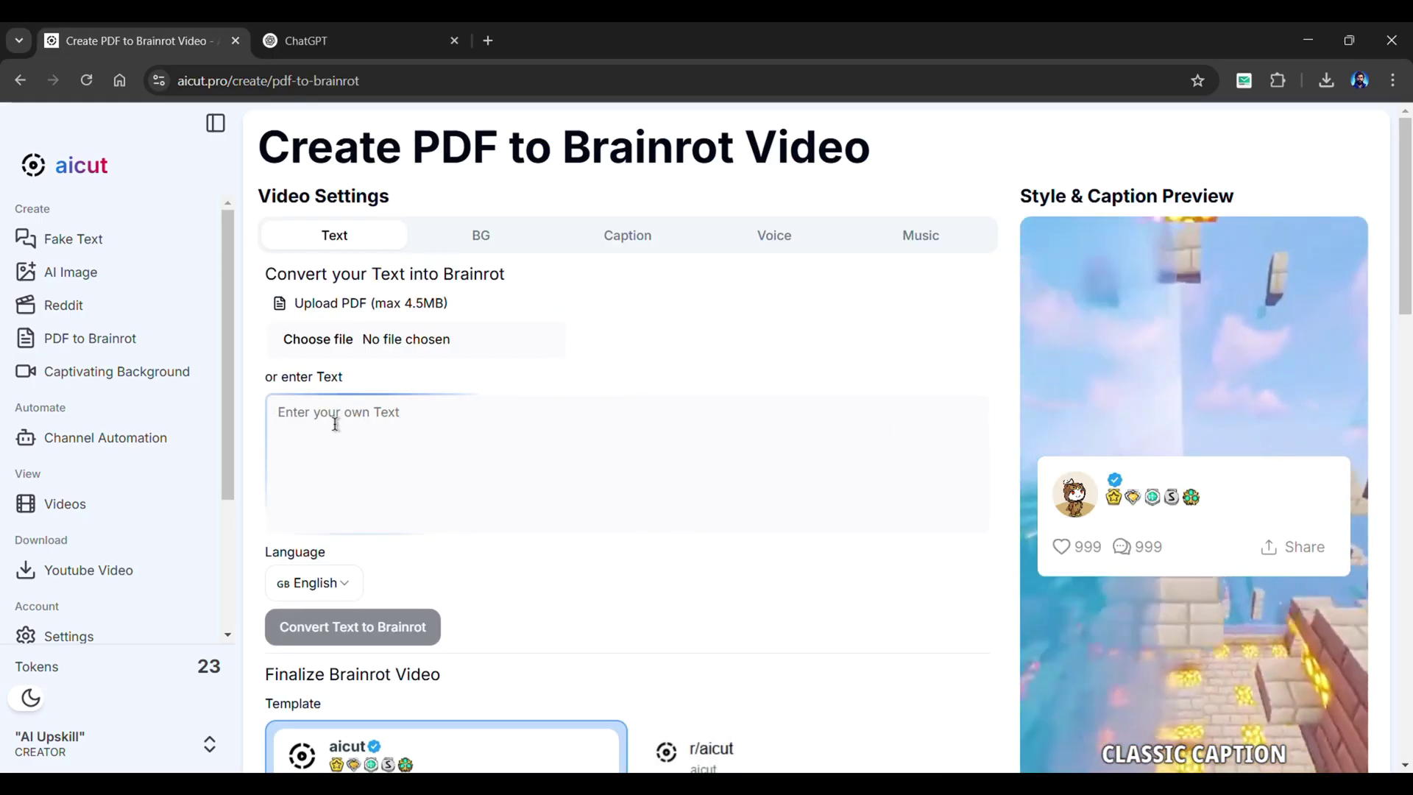
{"action": "left_click", "coordinate": [352, 52]}
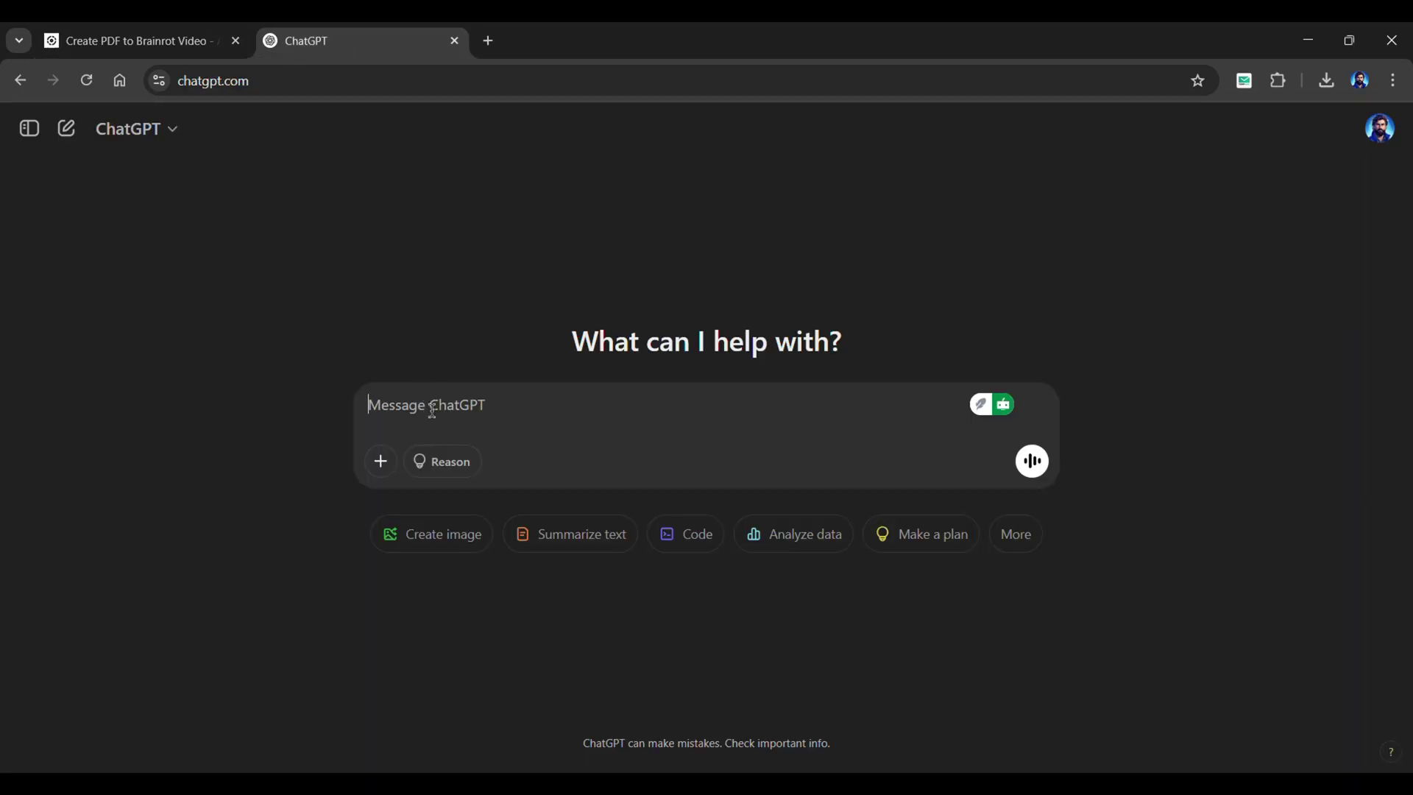
Send the pasted script-writing prompt and read through ChatGPT's five scripts
{"action": "key", "text": "ctrl+v"}
{"action": "left_click", "coordinate": [1032, 527]}
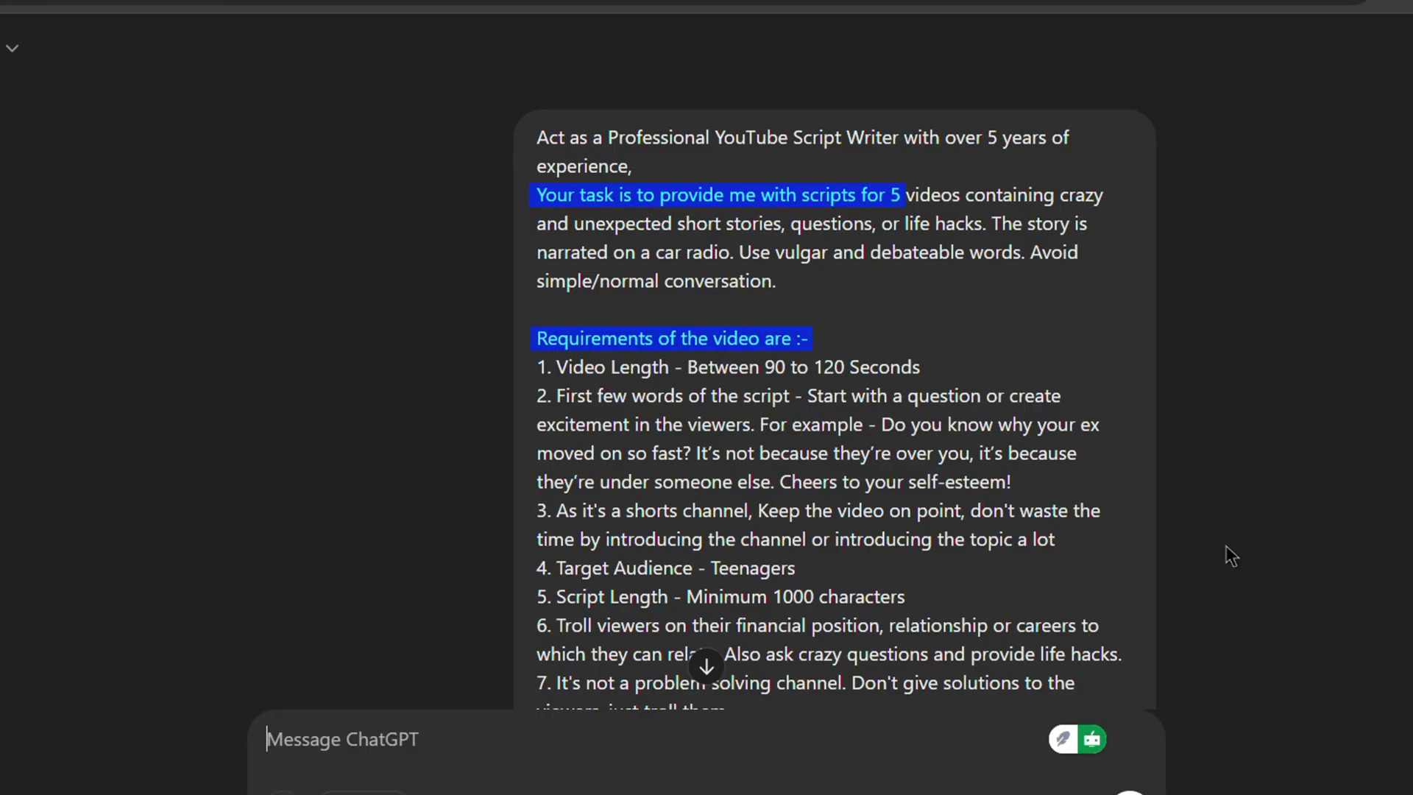
{"action": "scroll", "coordinate": [1226, 545], "scroll_direction": "down", "scroll_amount": 4}
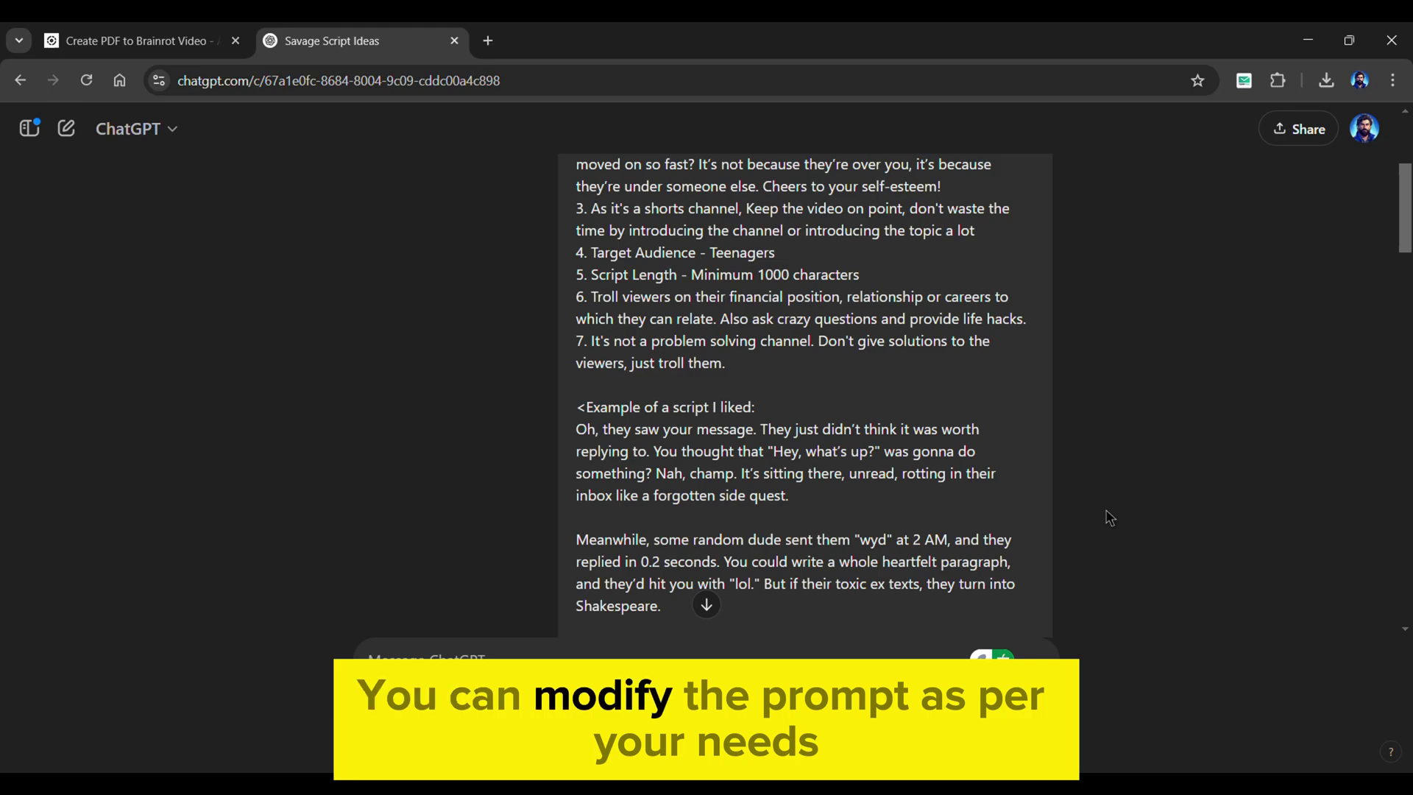
{"action": "scroll", "coordinate": [1110, 518], "scroll_direction": "down", "scroll_amount": 12}
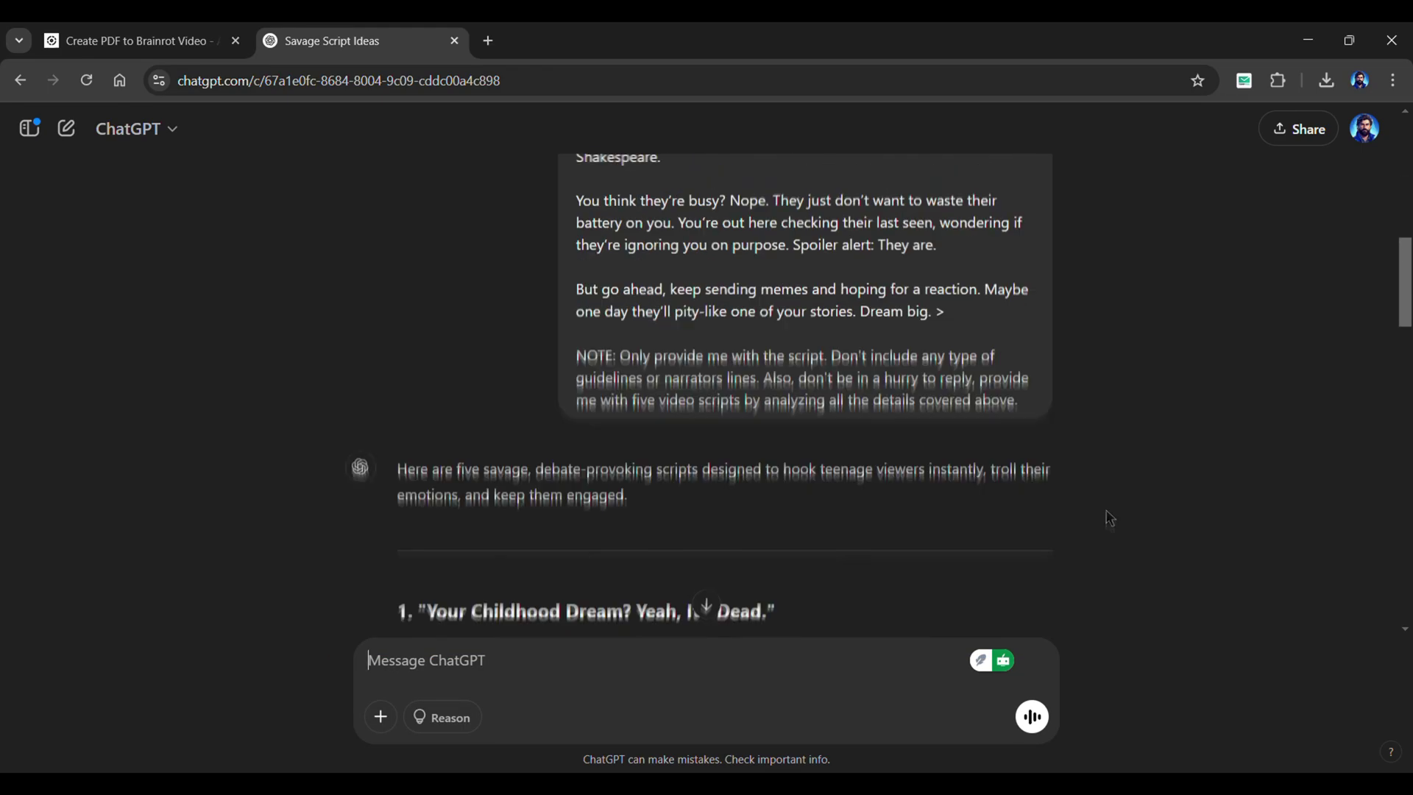
{"action": "scroll", "coordinate": [1110, 519], "scroll_direction": "down", "scroll_amount": 13}
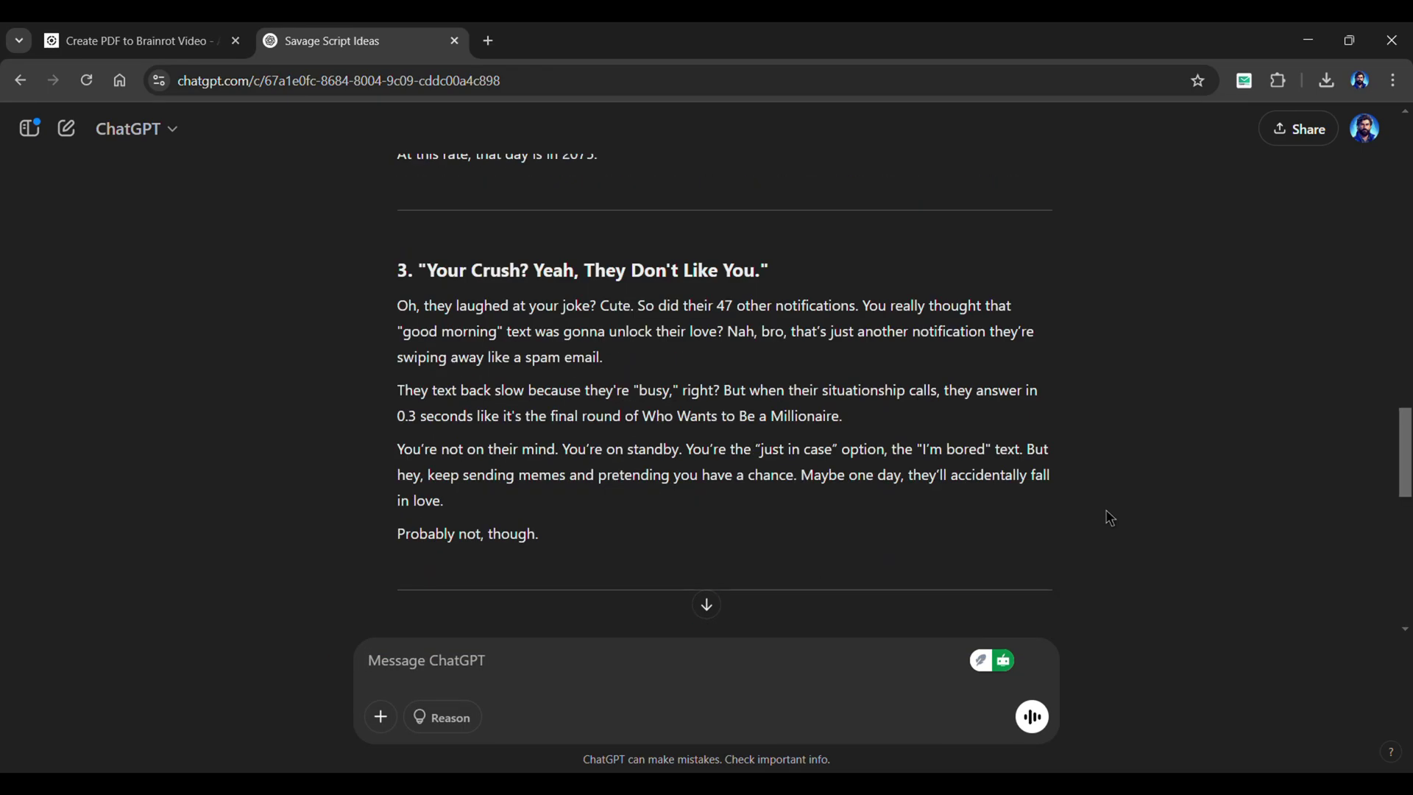
Copy script 1, 'Your Childhood Dream? Yeah, It's Dead.', for use in aicut
{"action": "scroll", "coordinate": [1110, 519], "scroll_direction": "down", "scroll_amount": 3}
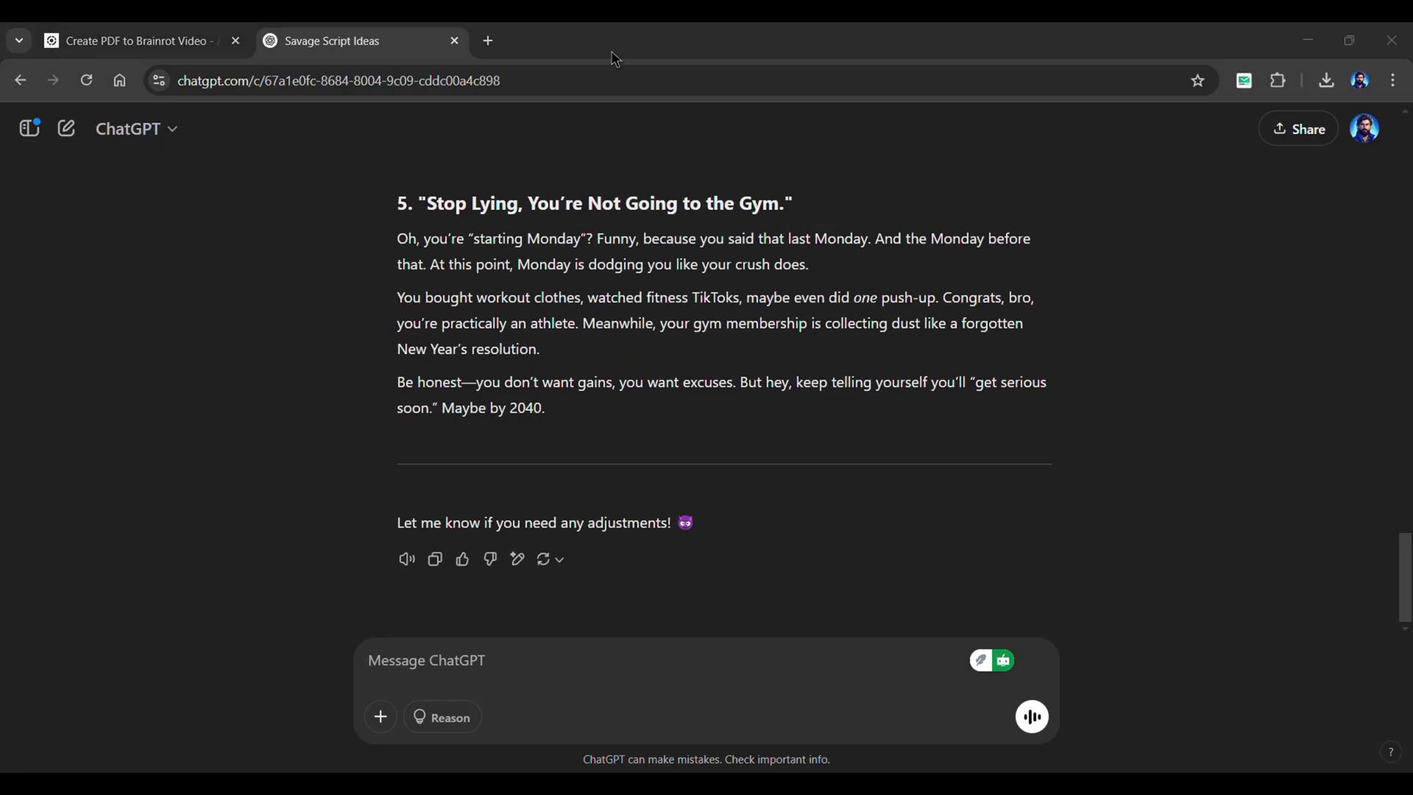
{"action": "scroll", "coordinate": [1175, 306], "scroll_direction": "up", "scroll_amount": 20}
{"action": "scroll", "coordinate": [1178, 344], "scroll_direction": "down", "scroll_amount": 1}
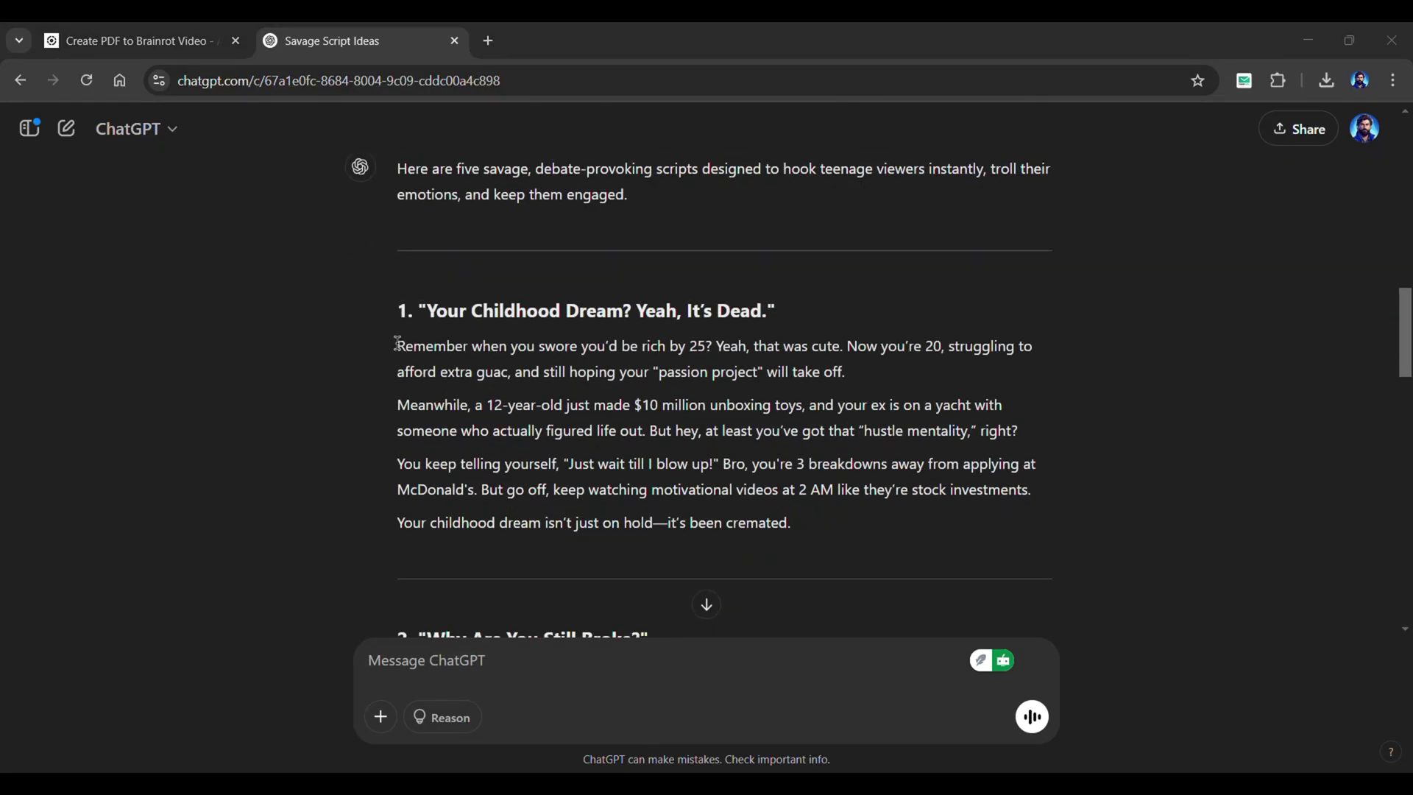
{"action": "left_click_drag", "start_coordinate": [397, 343], "coordinate": [822, 510]}
{"action": "key", "text": "ctrl+c"}
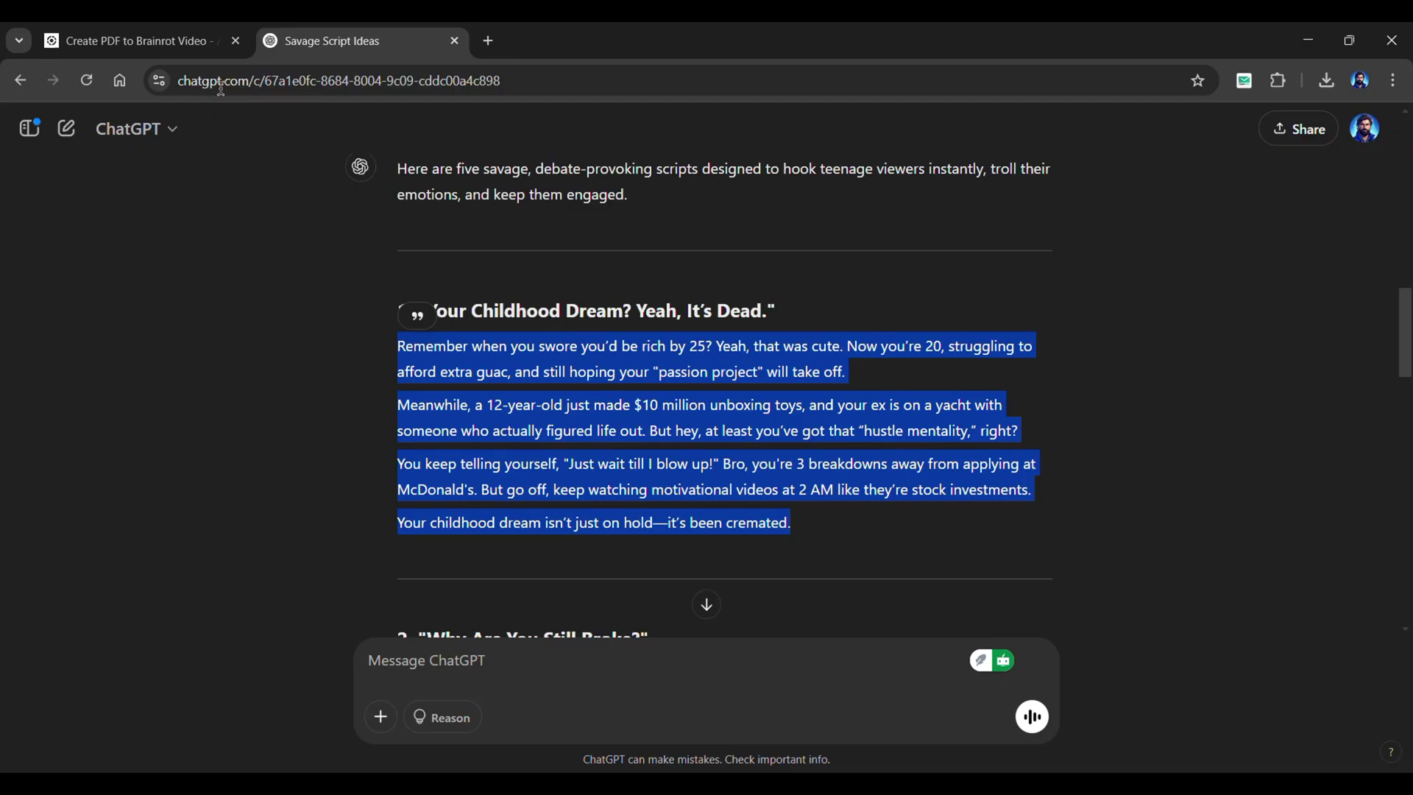
{"action": "left_click", "coordinate": [129, 40]}
Paste the childhood-dream script into the text box and convert it to brainrot
{"action": "left_click", "coordinate": [340, 412]}
{"action": "key", "text": "ctrl+v"}
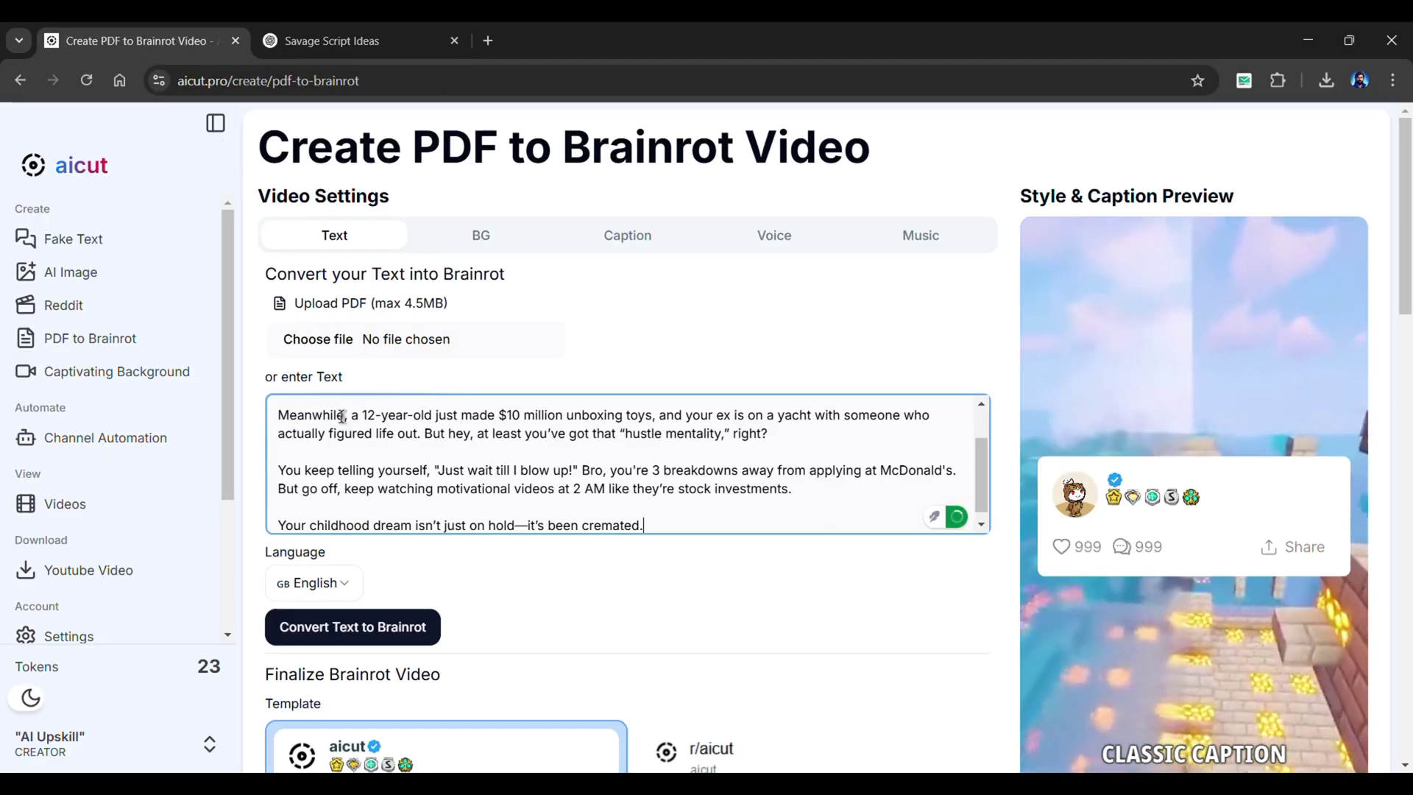
{"action": "scroll", "coordinate": [515, 477], "scroll_direction": "up", "scroll_amount": 2}
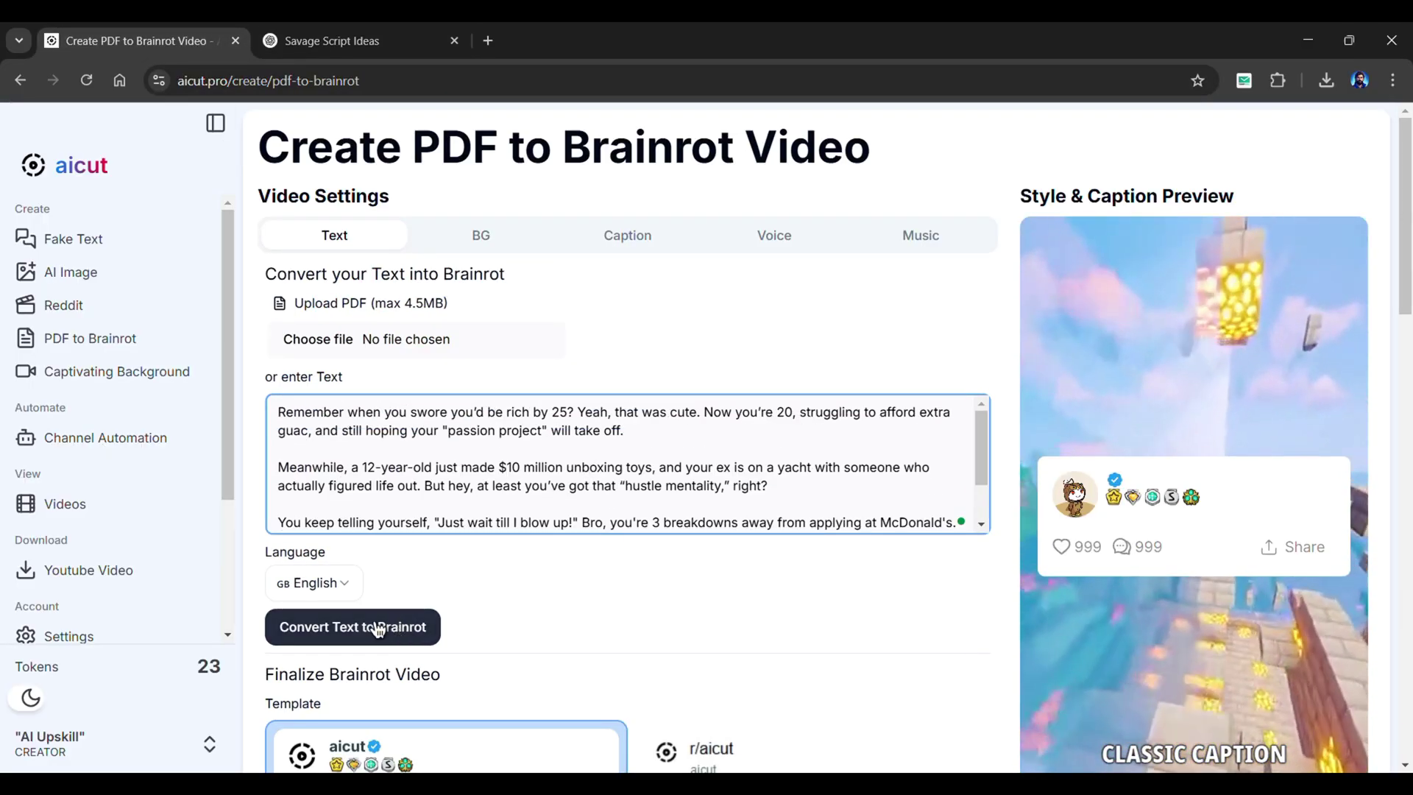
{"action": "left_click", "coordinate": [378, 628]}
Apply the r/aicut Reddit Story template to 'Skibidi Dreams and Cap Realities'
{"action": "scroll", "coordinate": [982, 621], "scroll_direction": "down", "scroll_amount": 5}
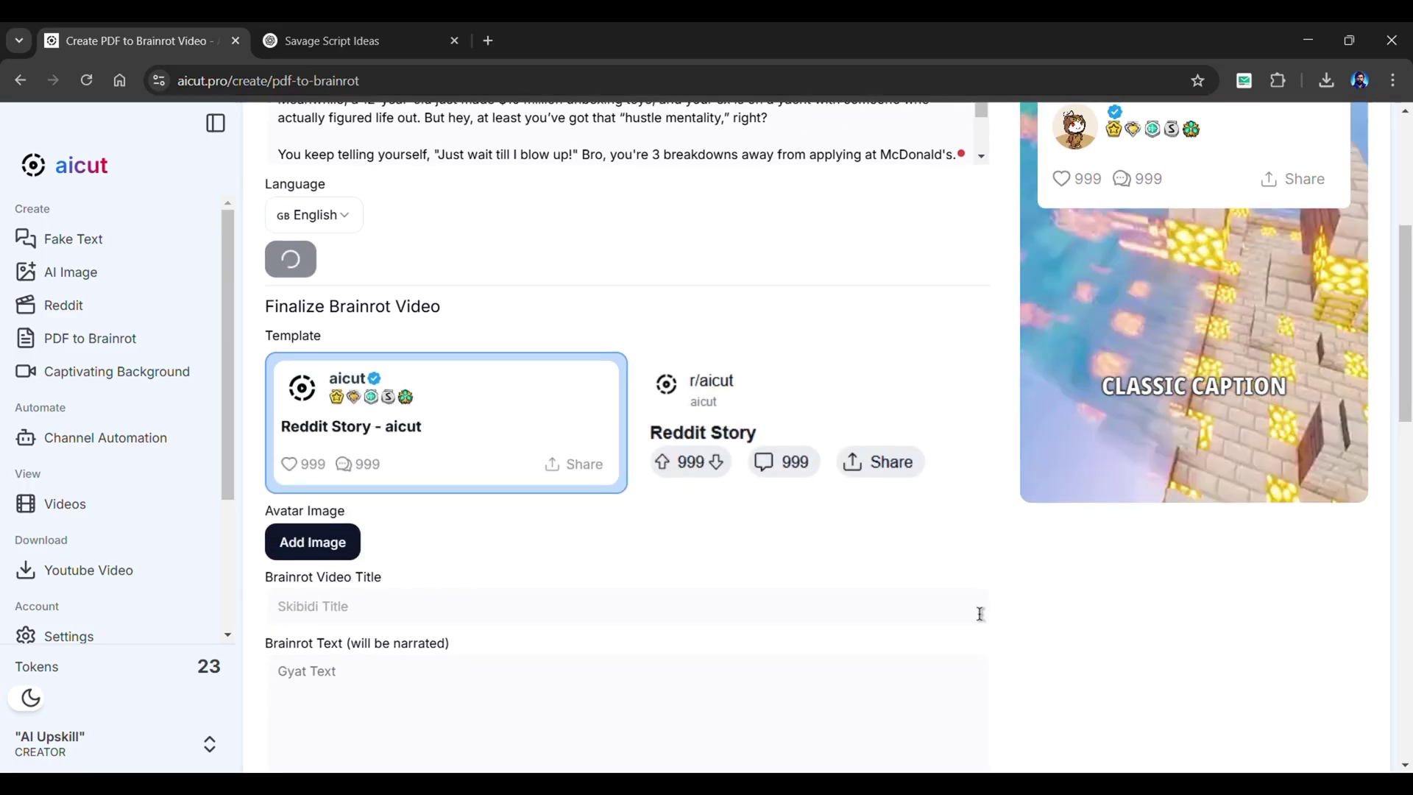
{"action": "scroll", "coordinate": [1028, 622], "scroll_direction": "down", "scroll_amount": 3}
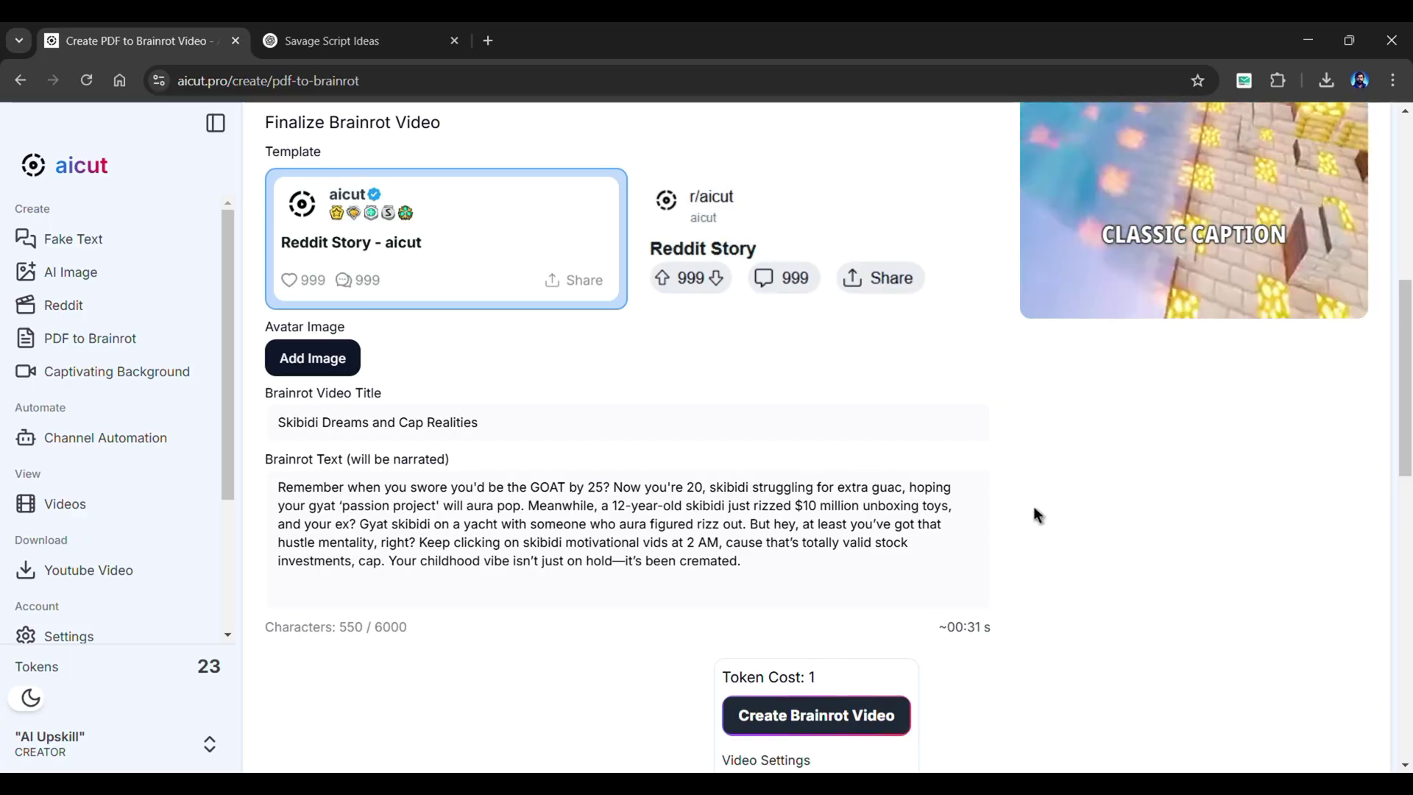
{"action": "scroll", "coordinate": [1038, 515], "scroll_direction": "up", "scroll_amount": 4}
{"action": "left_click", "coordinate": [773, 527]}
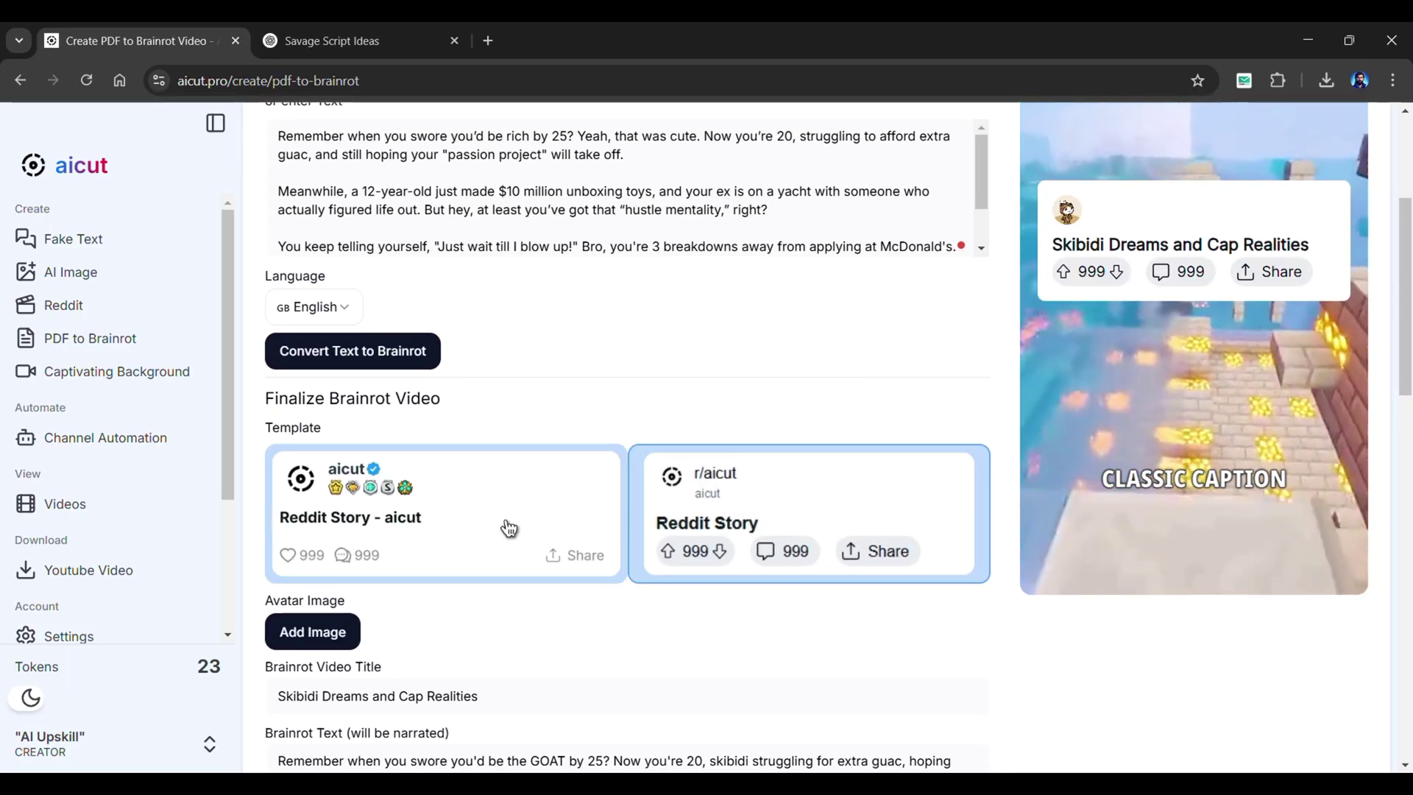
Choose the Reddit Story - aicut template without adding an avatar image
{"action": "left_click", "coordinate": [508, 529]}
{"action": "left_click", "coordinate": [340, 635]}
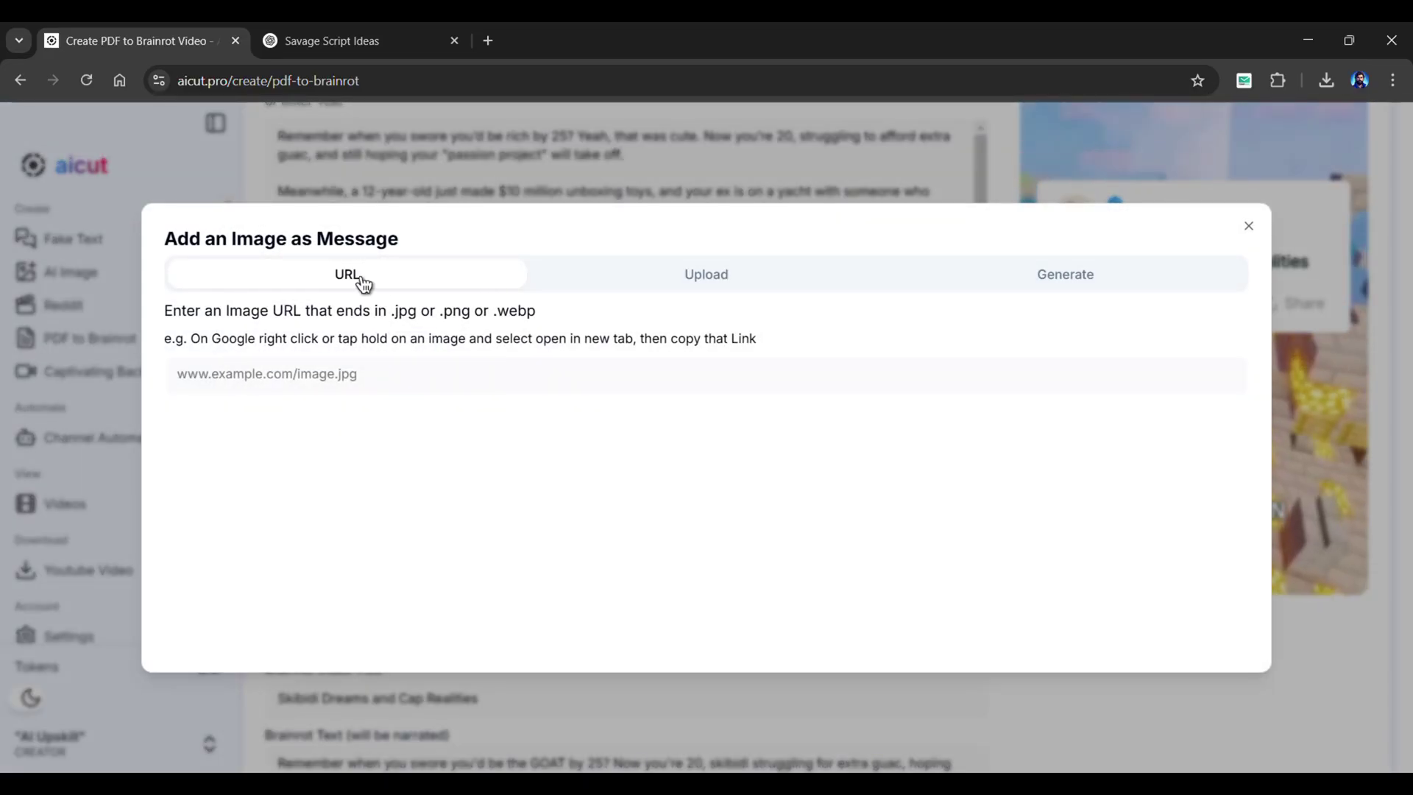
{"action": "left_click", "coordinate": [707, 274]}
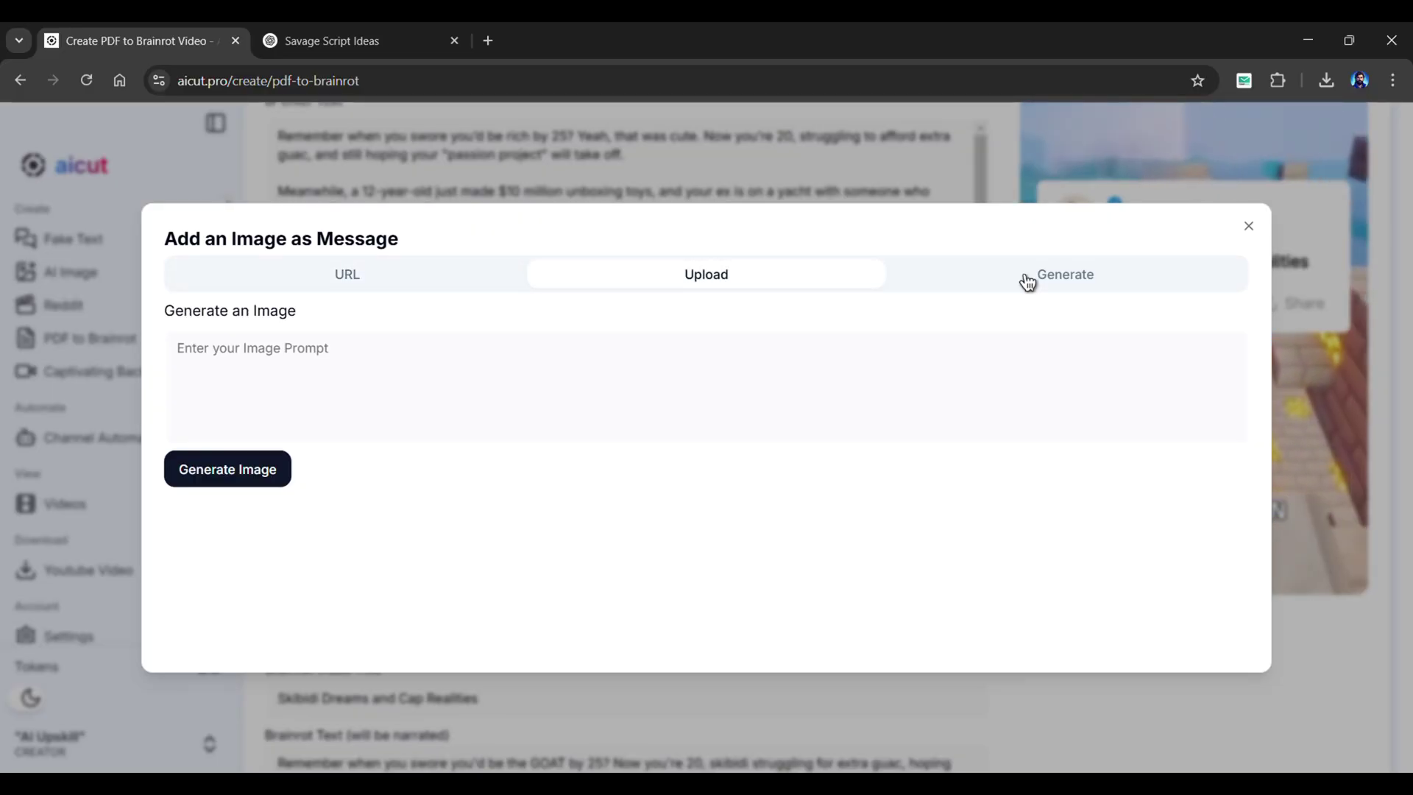
{"action": "left_click", "coordinate": [1249, 226]}
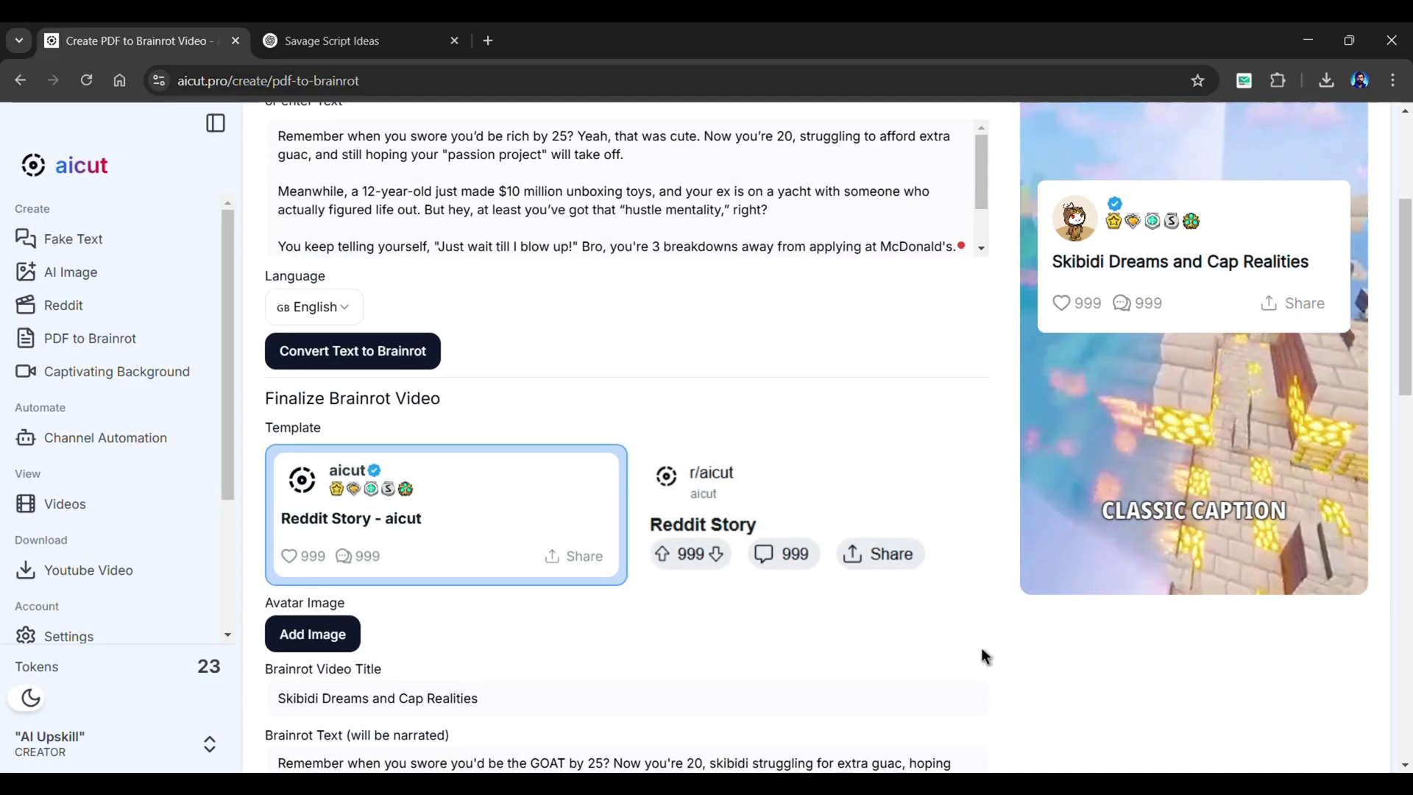
Keep the 9:16 aspect ratio and set Subway Surfer 2 as the background video
{"action": "scroll", "coordinate": [1029, 638], "scroll_direction": "up", "scroll_amount": 4}
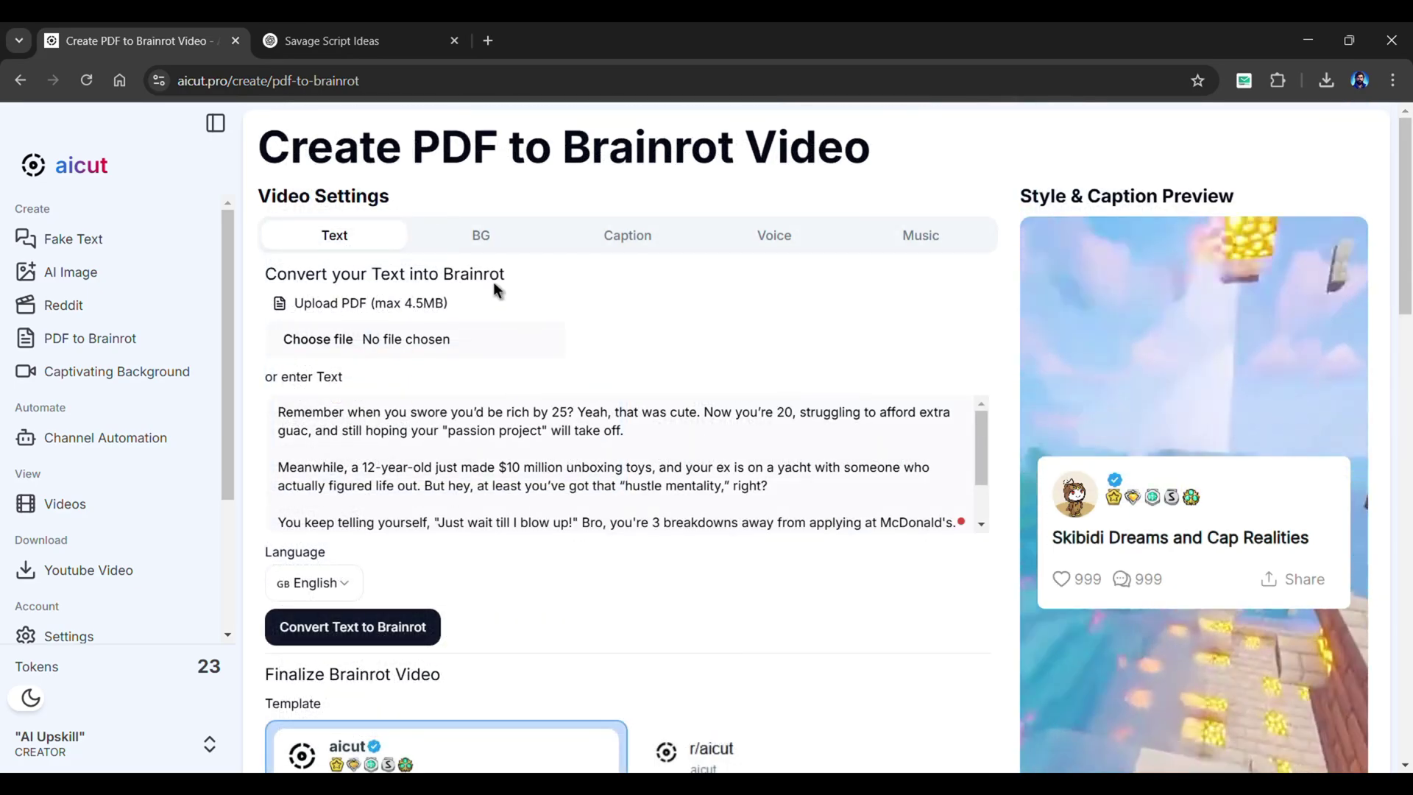
{"action": "left_click", "coordinate": [489, 253]}
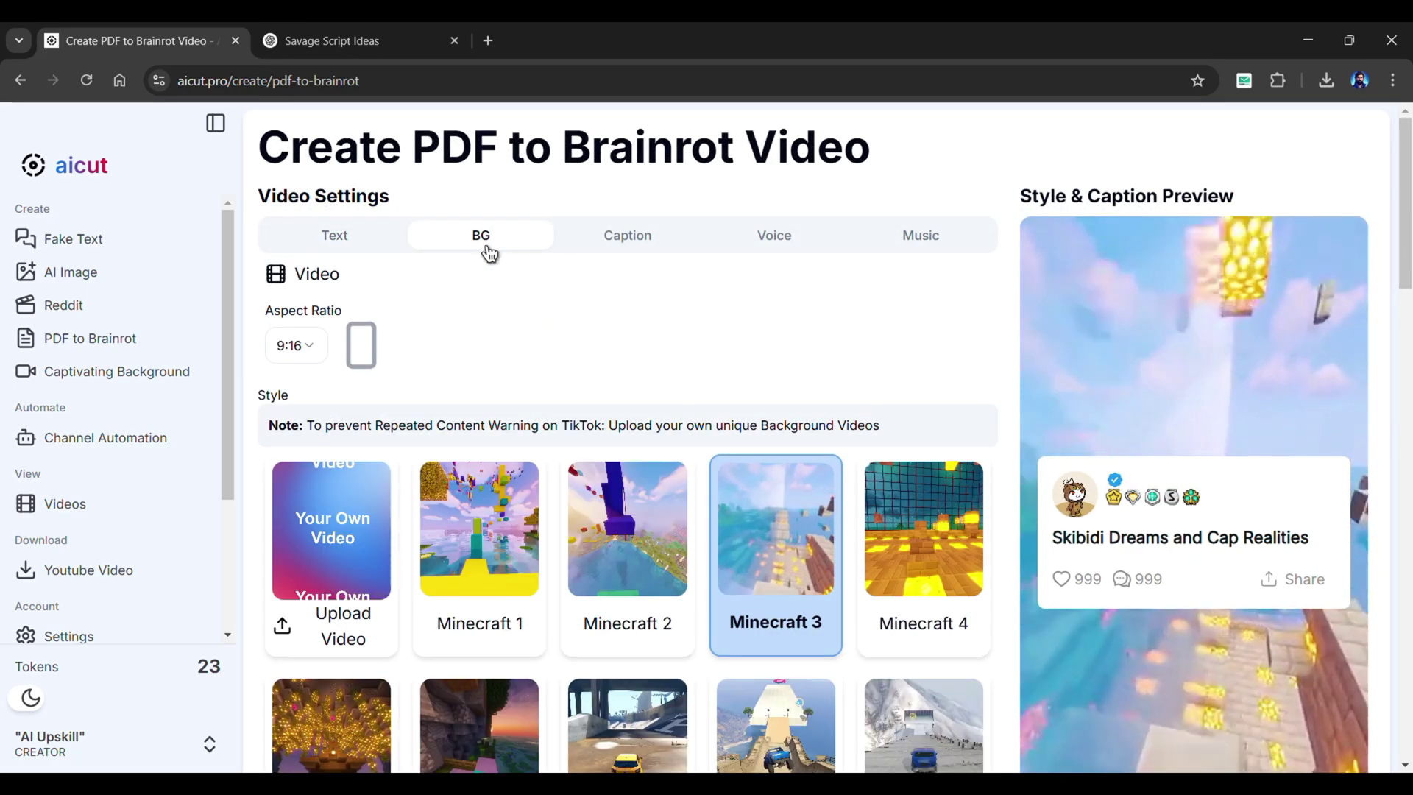
{"action": "left_click", "coordinate": [299, 356]}
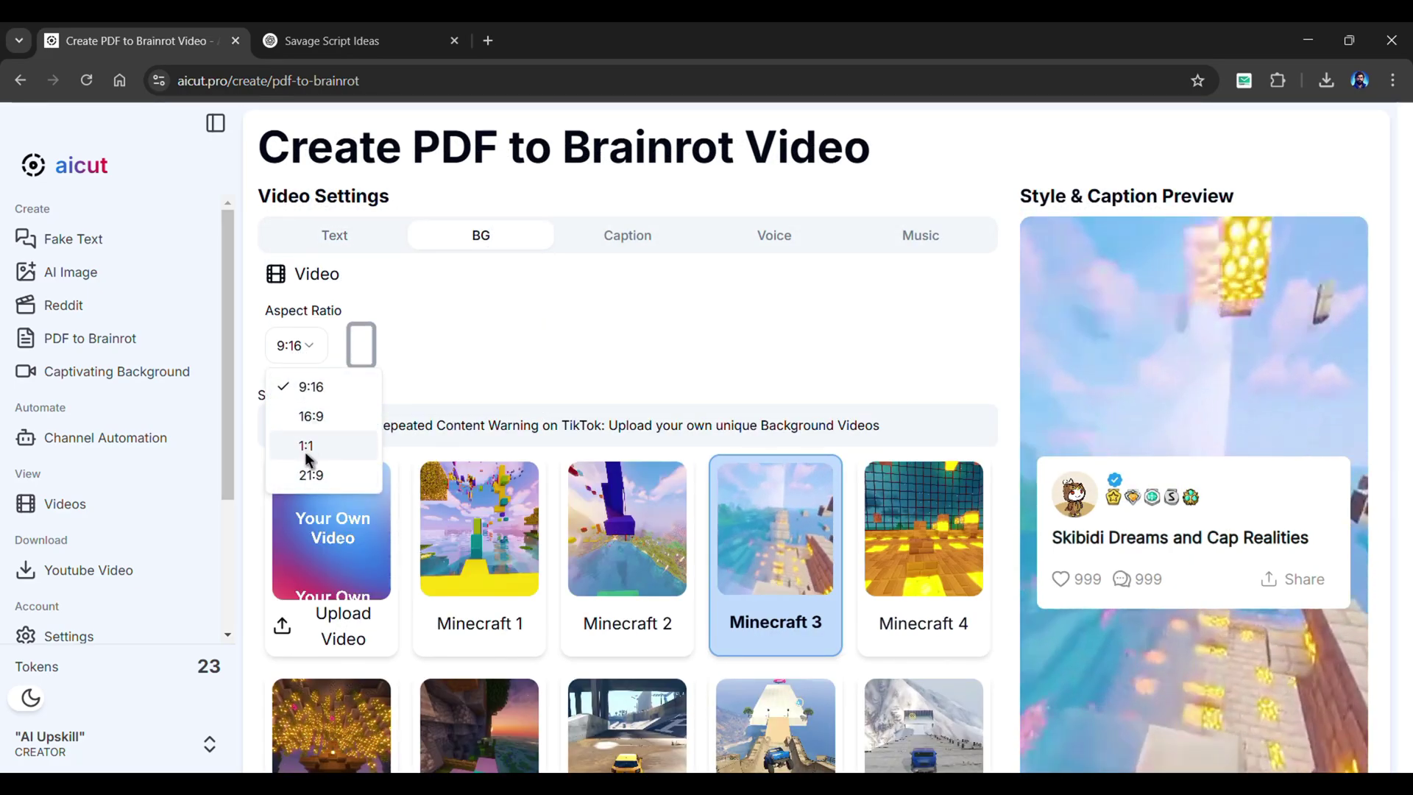
{"action": "left_click", "coordinate": [322, 394]}
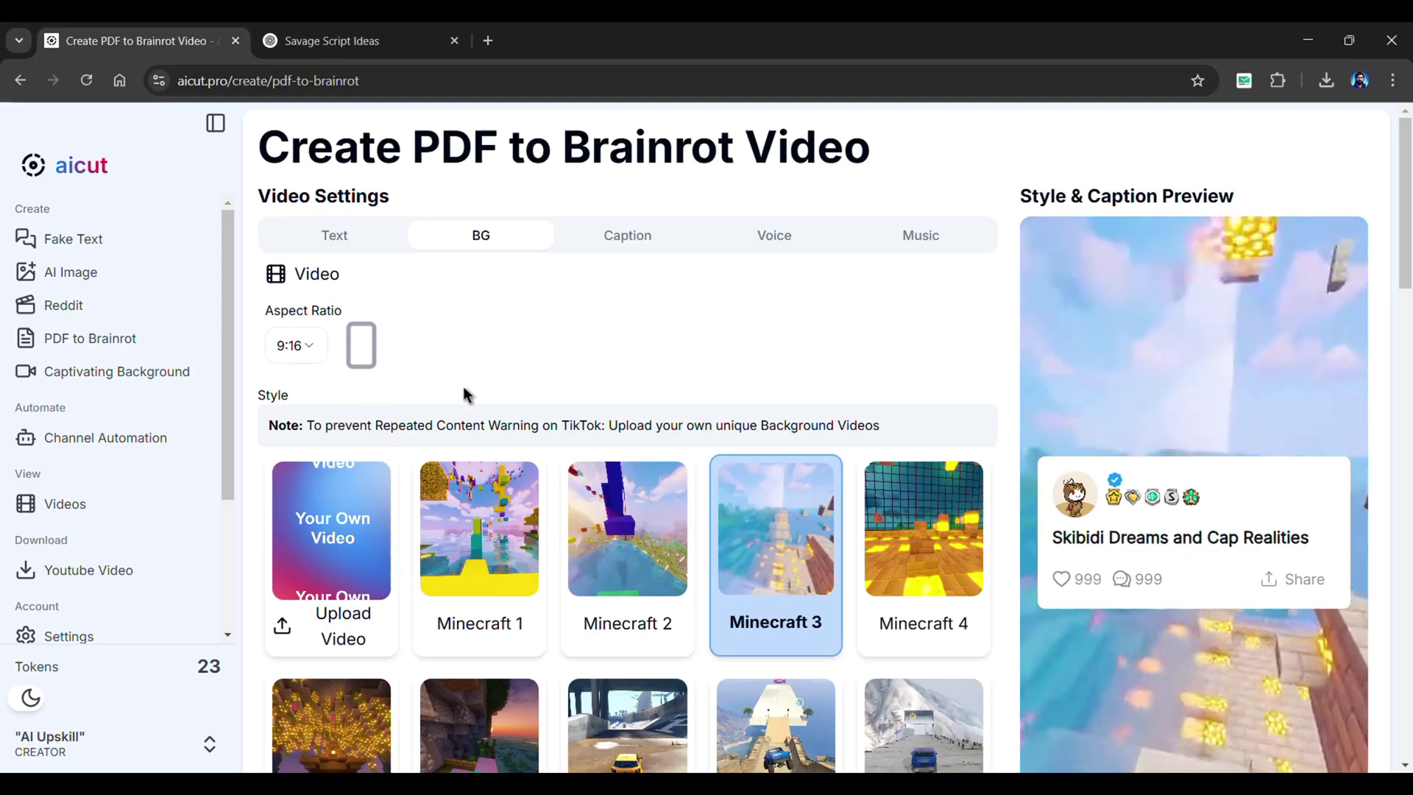
{"action": "scroll", "coordinate": [844, 485], "scroll_direction": "down", "scroll_amount": 6}
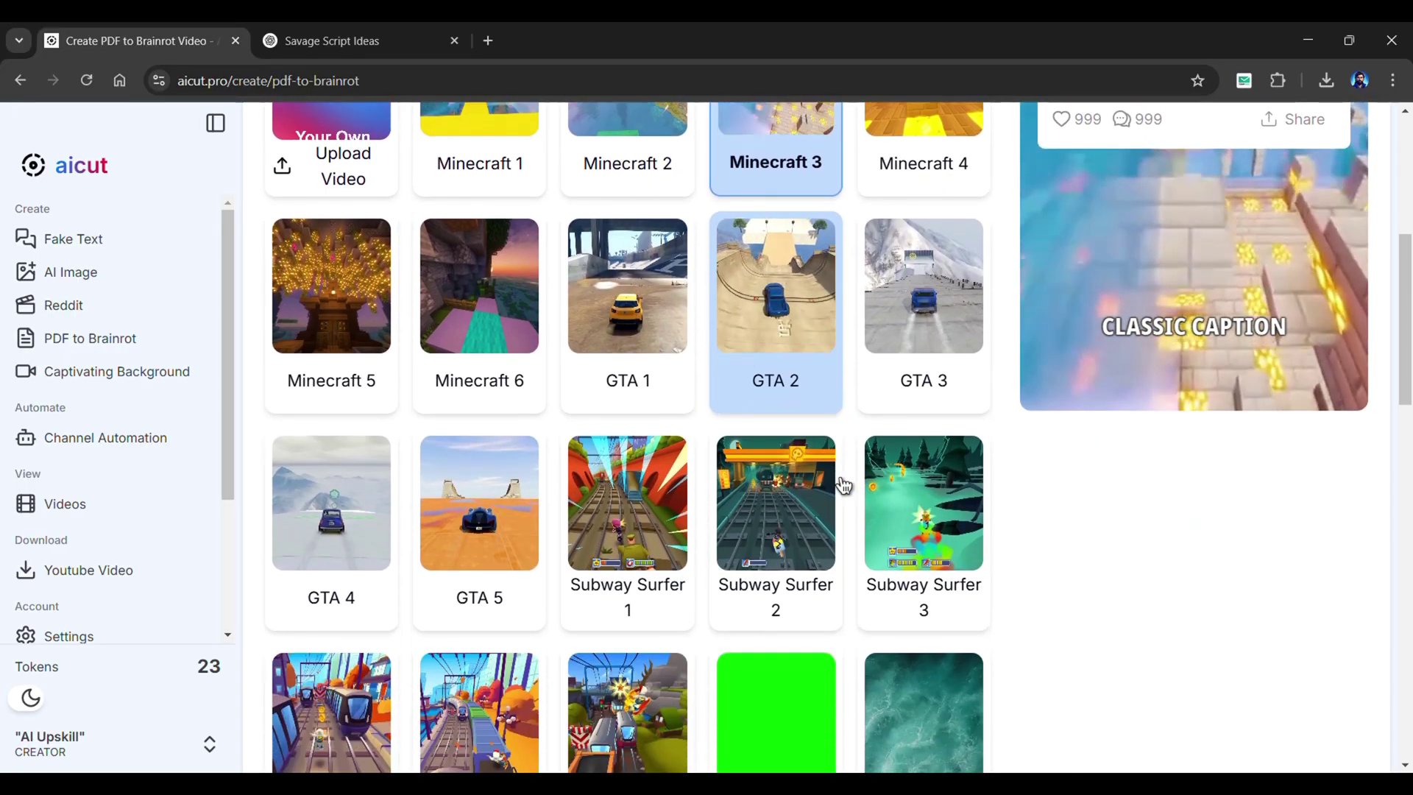
{"action": "left_click", "coordinate": [834, 515]}
{"action": "scroll", "coordinate": [987, 530], "scroll_direction": "up", "scroll_amount": 1}
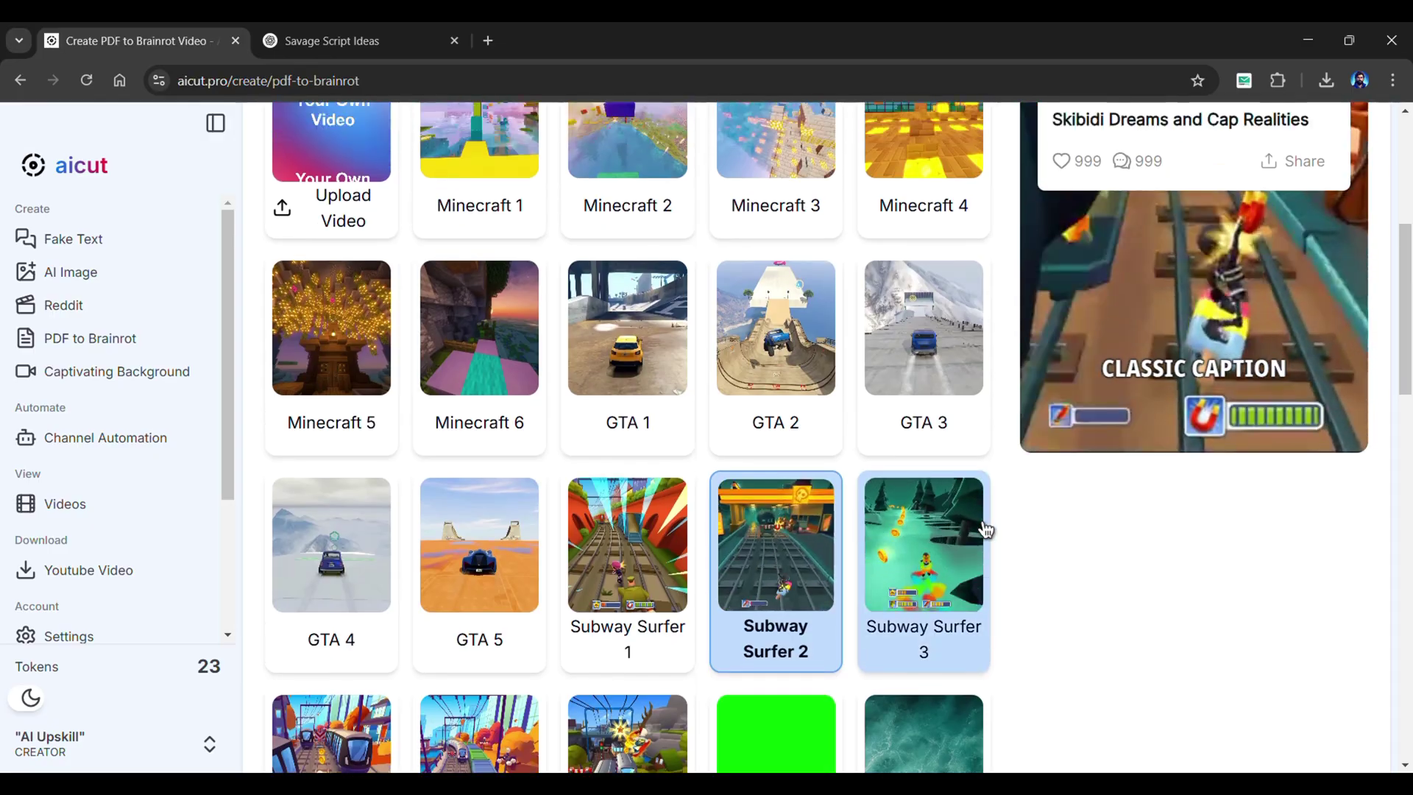
{"action": "scroll", "coordinate": [987, 530], "scroll_direction": "up", "scroll_amount": 5}
Place captions at the bottom using the Glow Caption style
{"action": "left_click", "coordinate": [634, 244]}
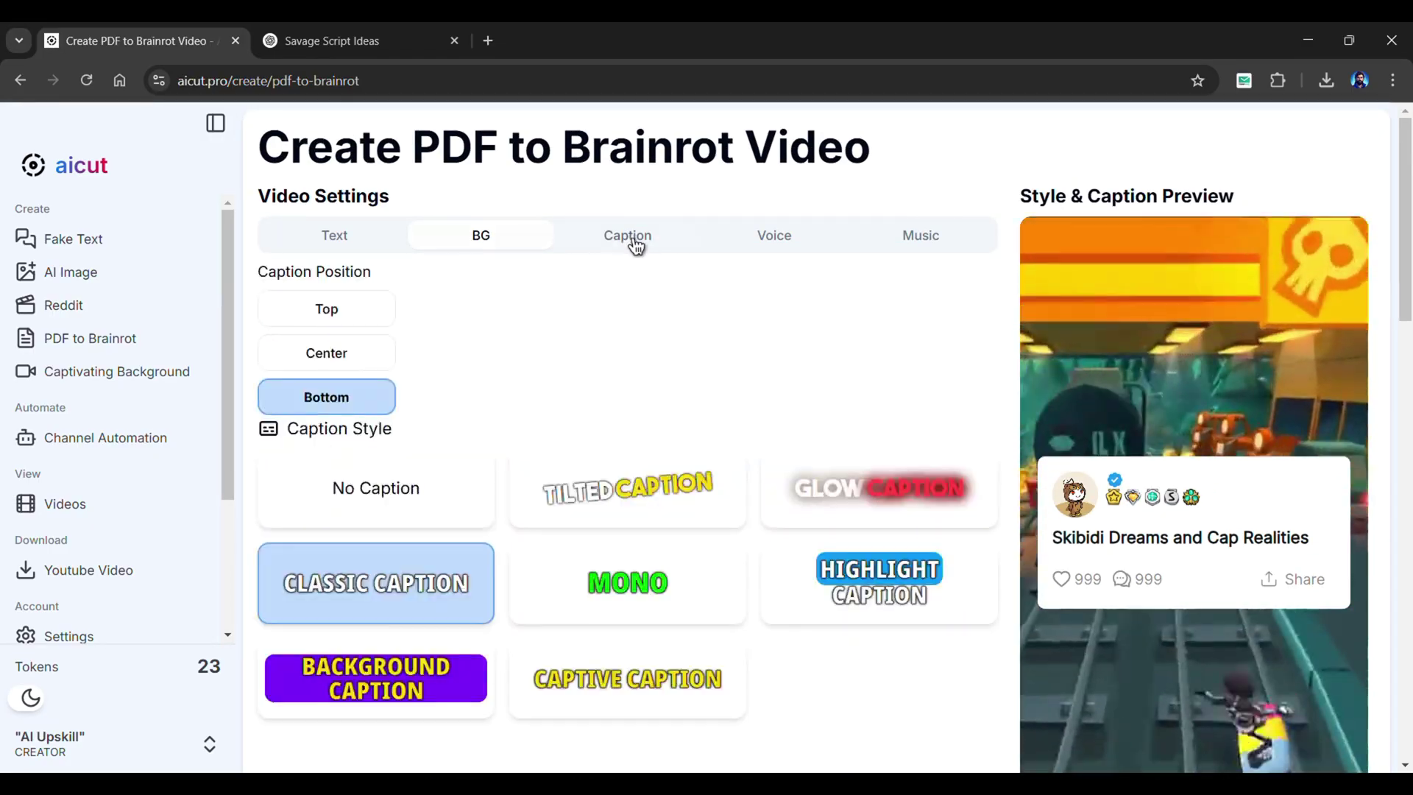
{"action": "scroll", "coordinate": [485, 335], "scroll_direction": "down", "scroll_amount": 1}
{"action": "left_click", "coordinate": [345, 221]}
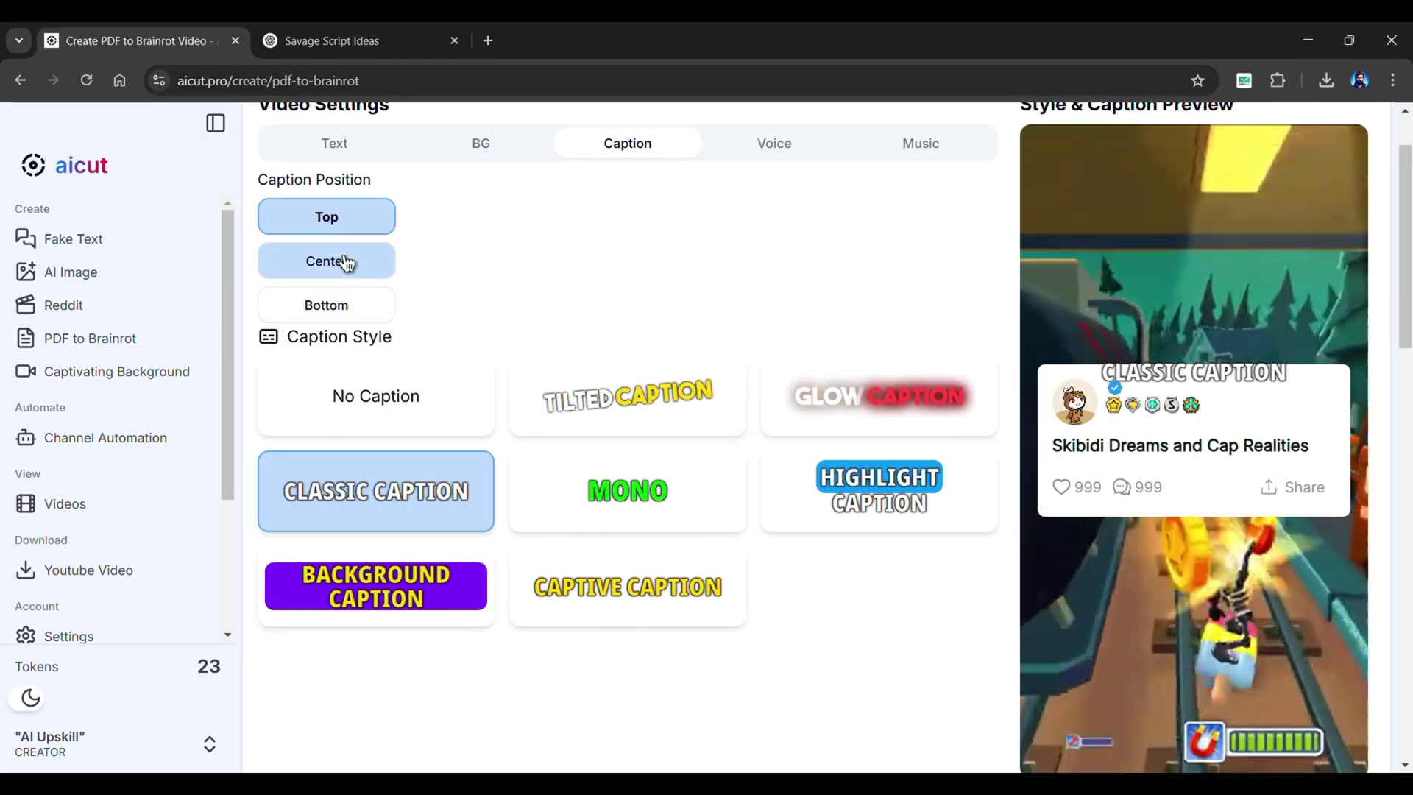
{"action": "left_click", "coordinate": [340, 262]}
{"action": "left_click", "coordinate": [327, 308]}
{"action": "left_click", "coordinate": [536, 489]}
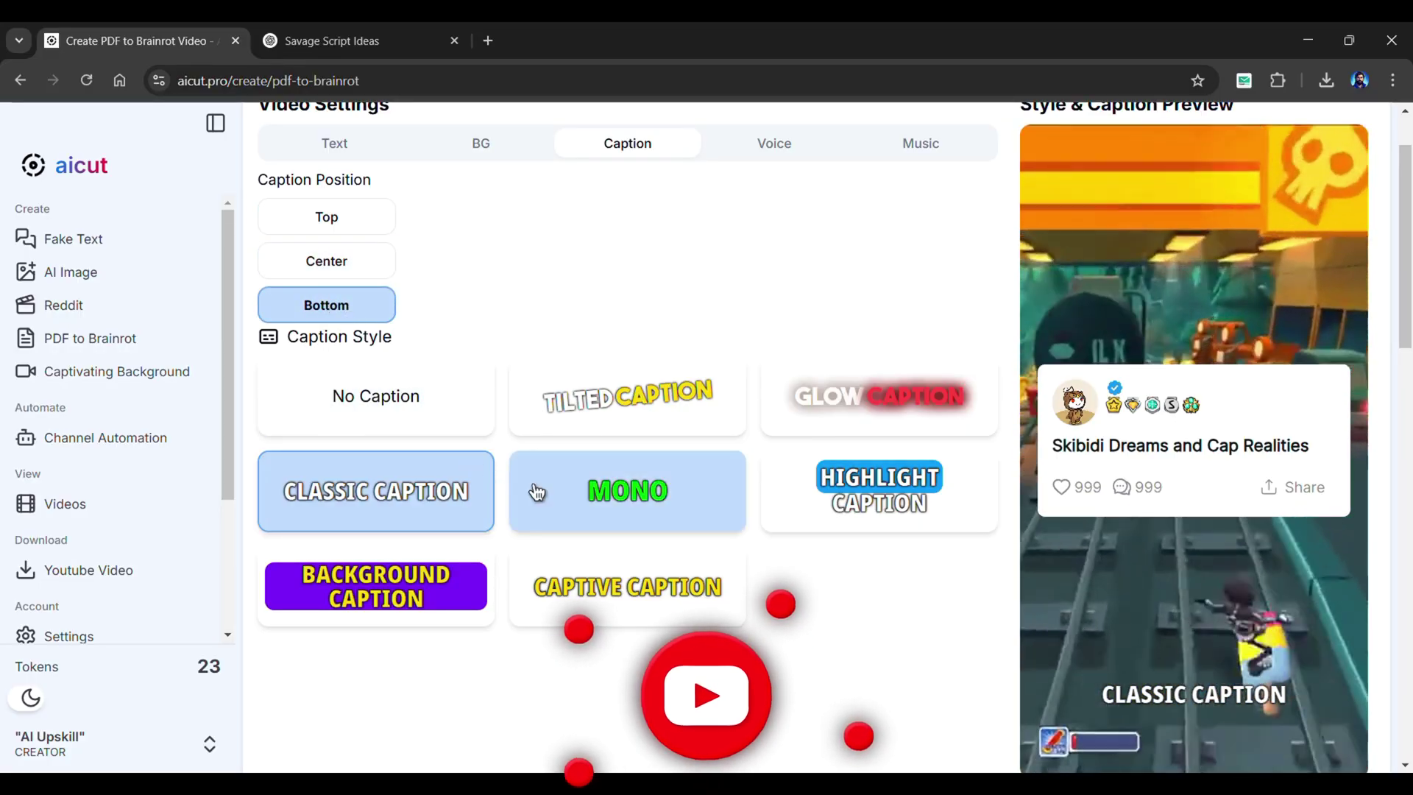
{"action": "left_click", "coordinate": [660, 418]}
{"action": "left_click", "coordinate": [876, 409]}
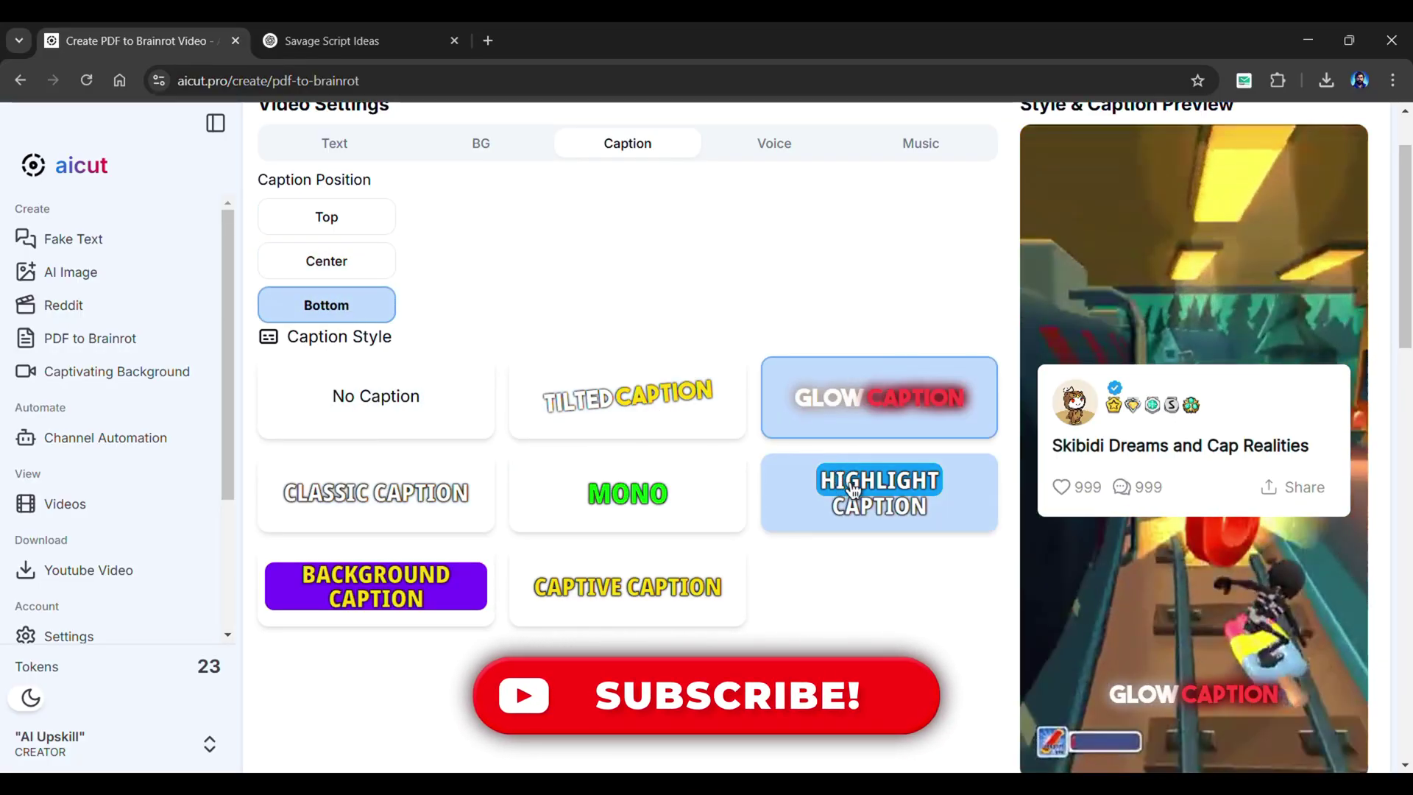
{"action": "left_click", "coordinate": [879, 492]}
{"action": "left_click", "coordinate": [716, 495]}
{"action": "left_click", "coordinate": [471, 582]}
{"action": "left_click", "coordinate": [802, 406]}
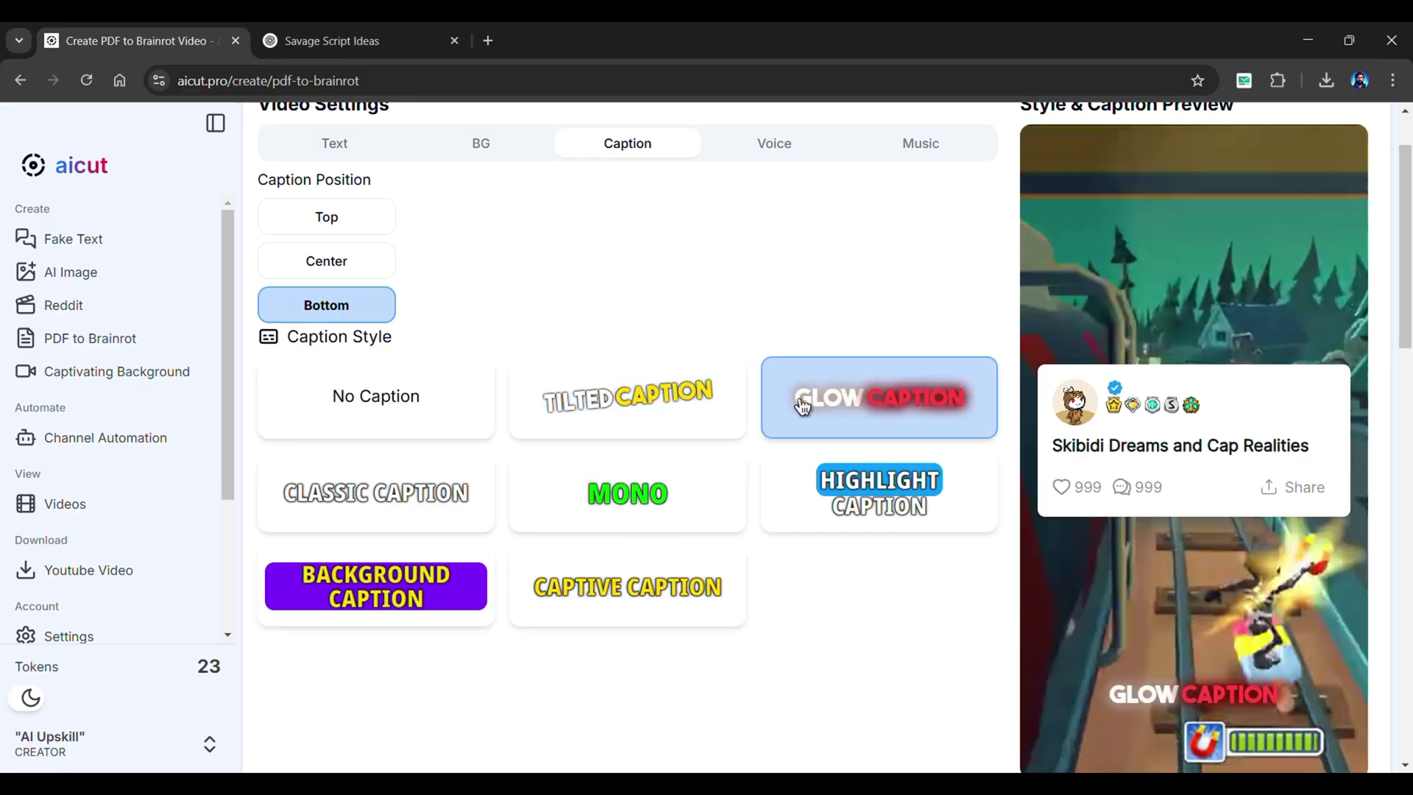
Set the narration voice to Elevenlabs Antoni
{"action": "scroll", "coordinate": [794, 354], "scroll_direction": "up", "scroll_amount": 2}
{"action": "left_click", "coordinate": [773, 250]}
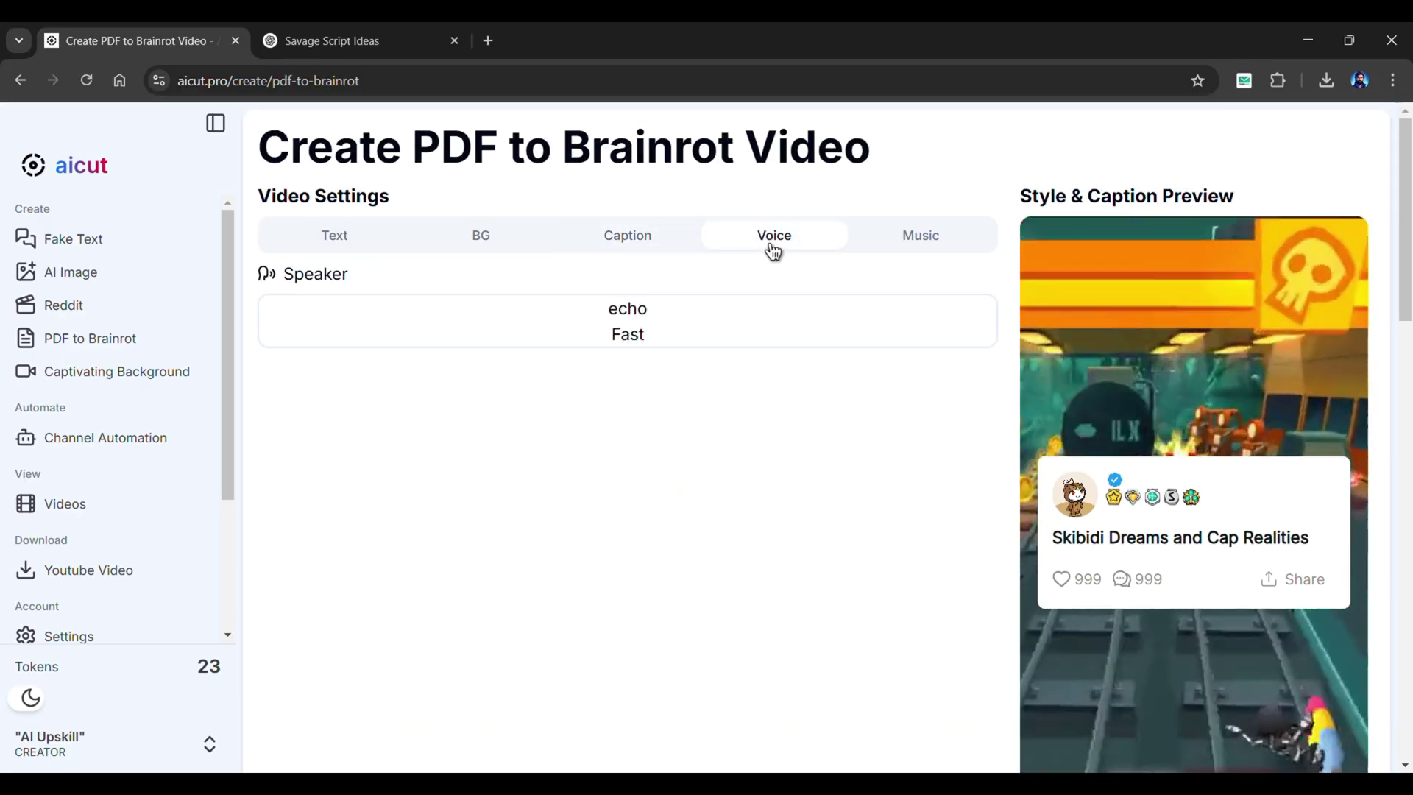
{"action": "left_click", "coordinate": [628, 332]}
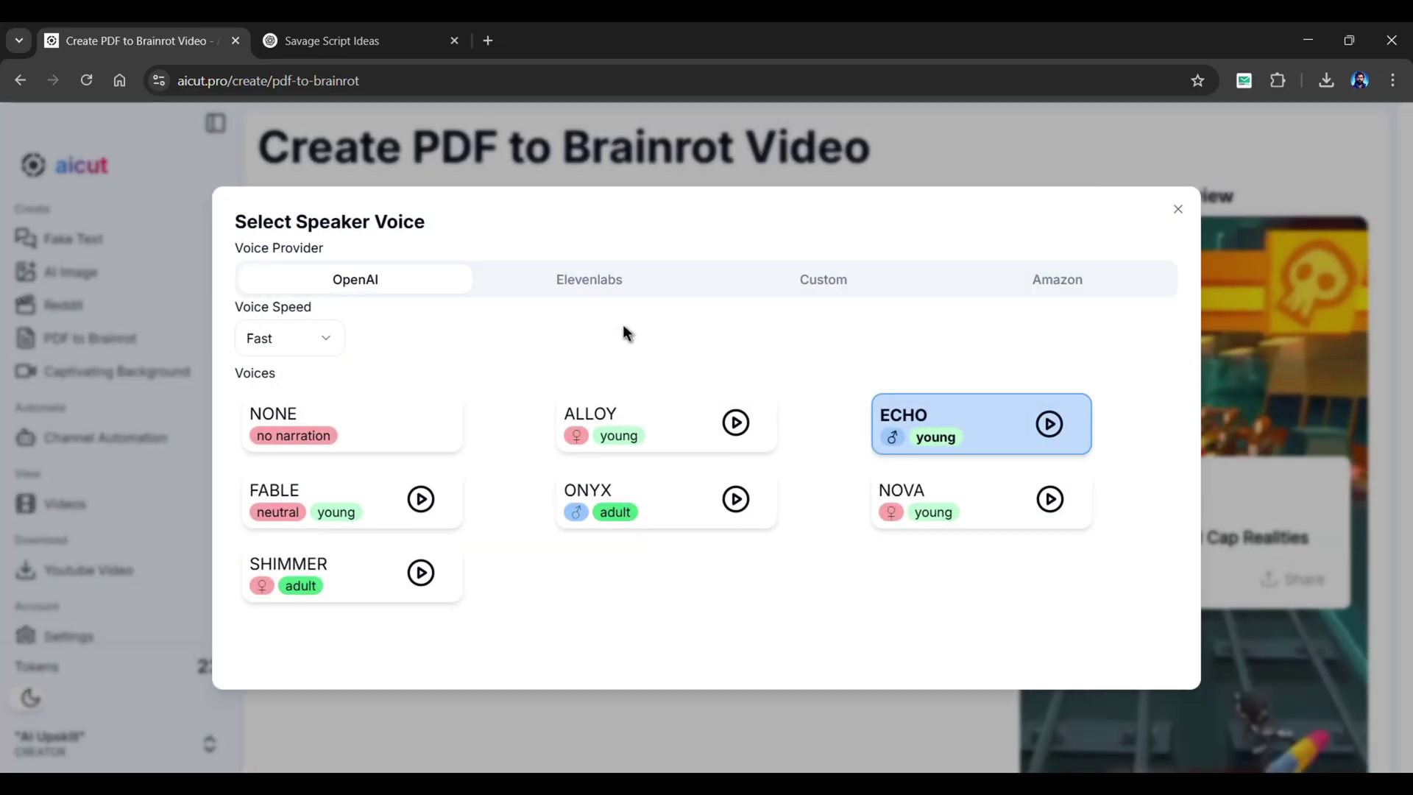
{"action": "left_click", "coordinate": [580, 287]}
{"action": "scroll", "coordinate": [737, 500], "scroll_direction": "down", "scroll_amount": 5}
{"action": "left_click", "coordinate": [905, 486]}
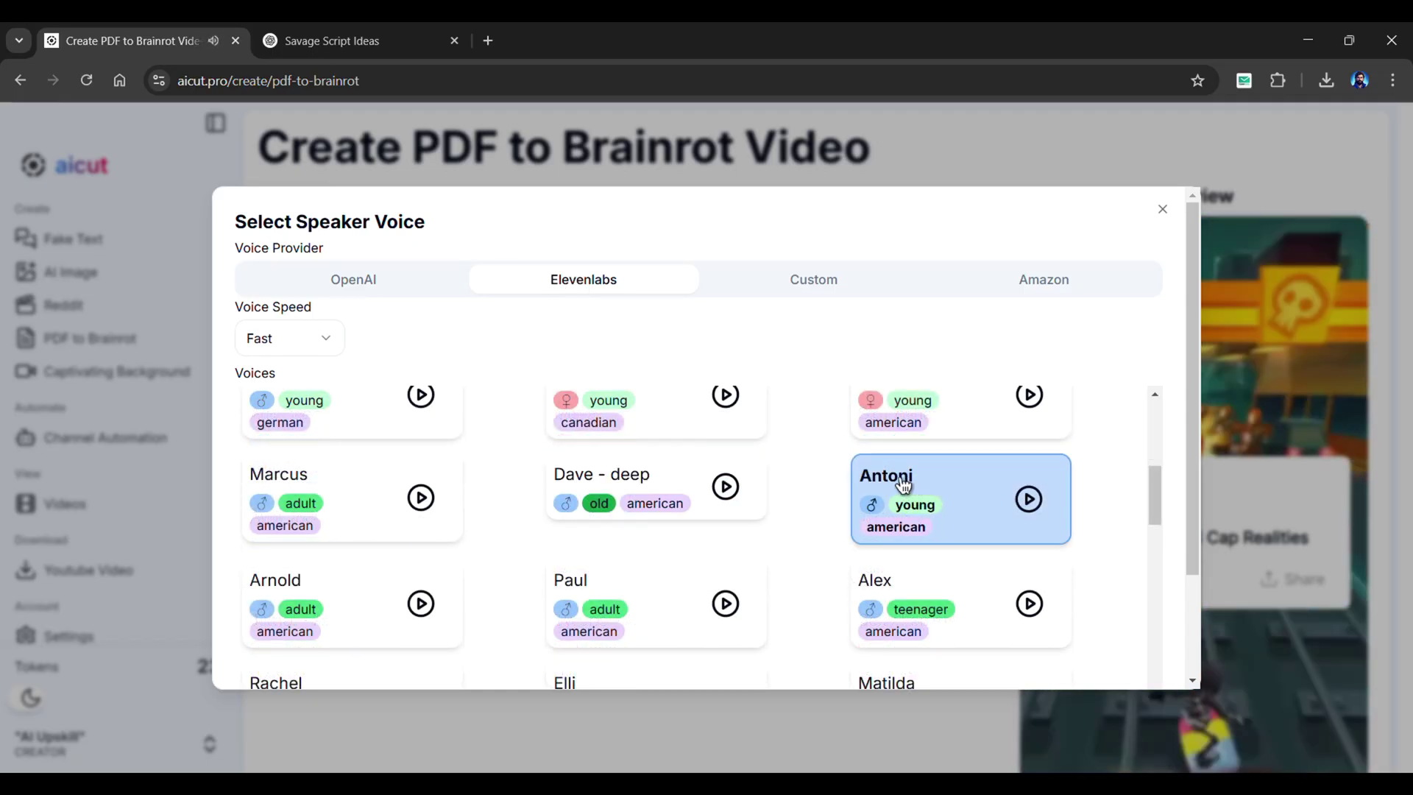
{"action": "left_click", "coordinate": [1168, 214]}
Add hotline background music and create the brainrot video
{"action": "left_click", "coordinate": [919, 242]}
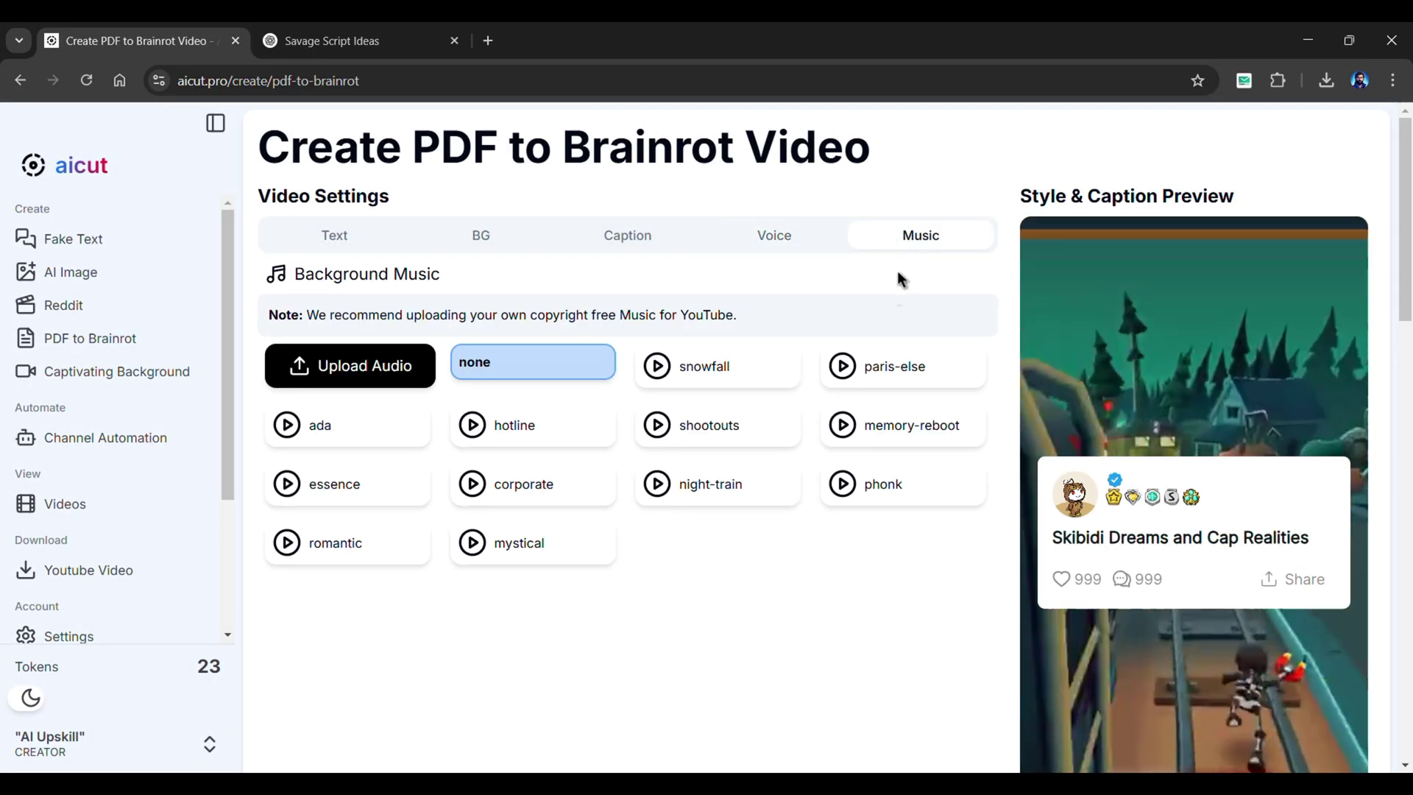
{"action": "left_click", "coordinate": [657, 425]}
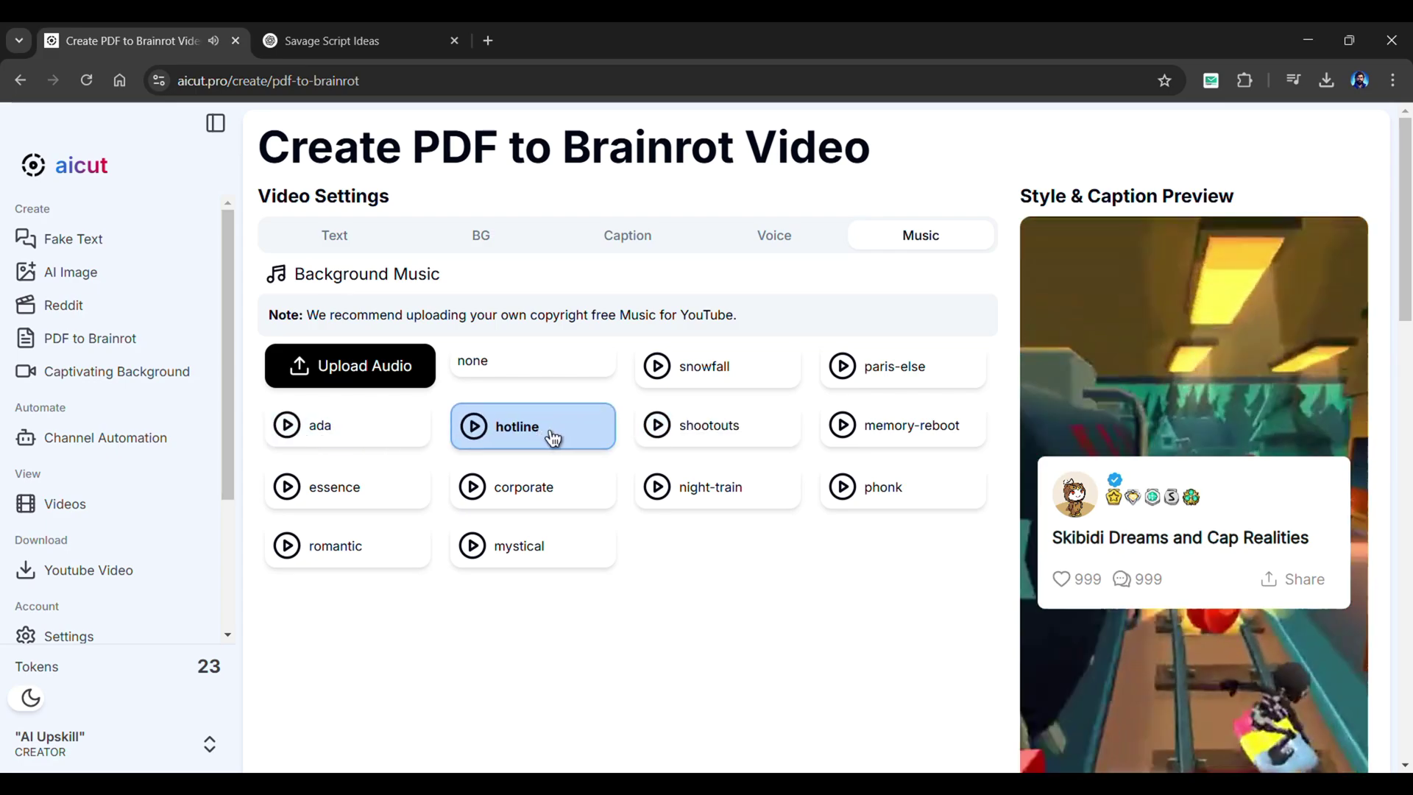
{"action": "scroll", "coordinate": [810, 559], "scroll_direction": "down", "scroll_amount": 10}
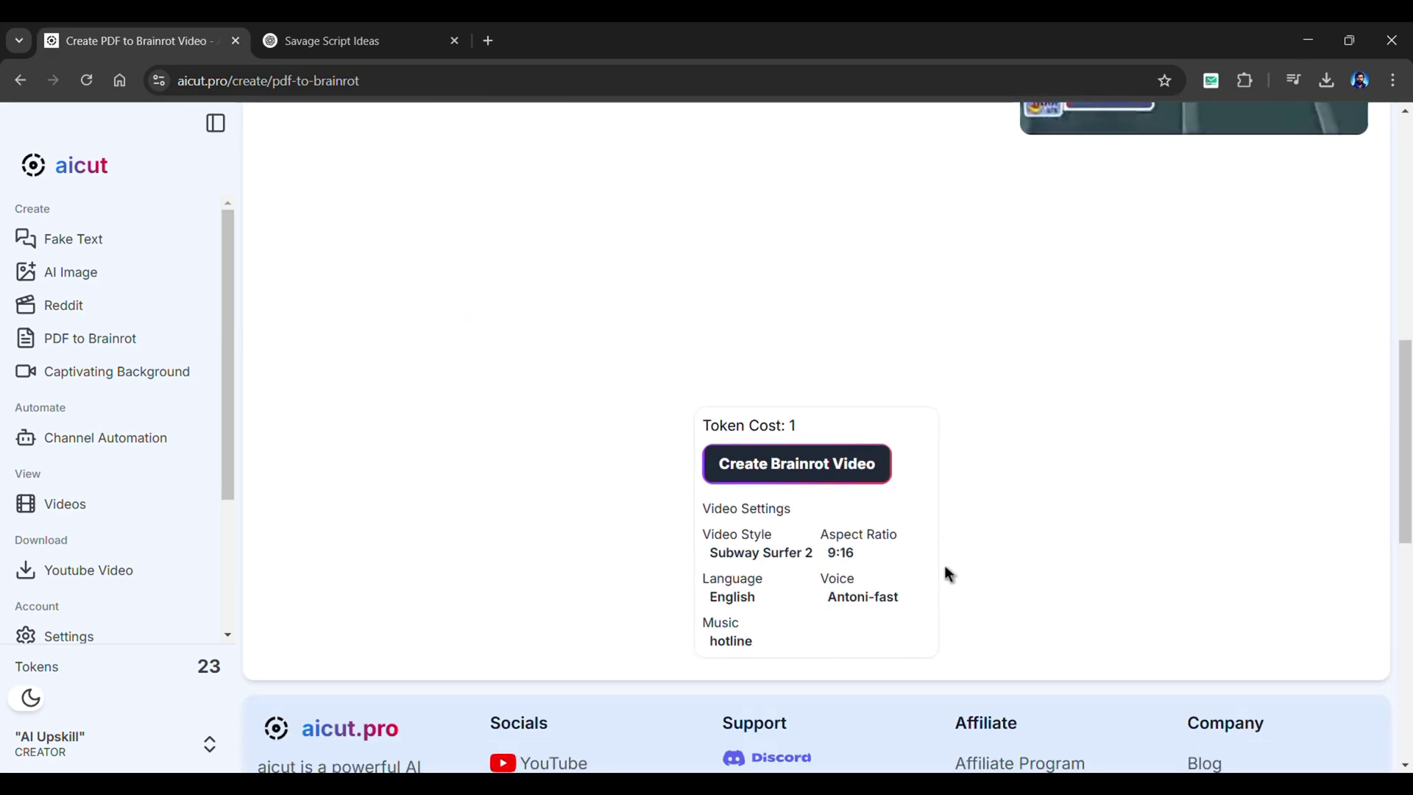
{"action": "left_click", "coordinate": [813, 485]}
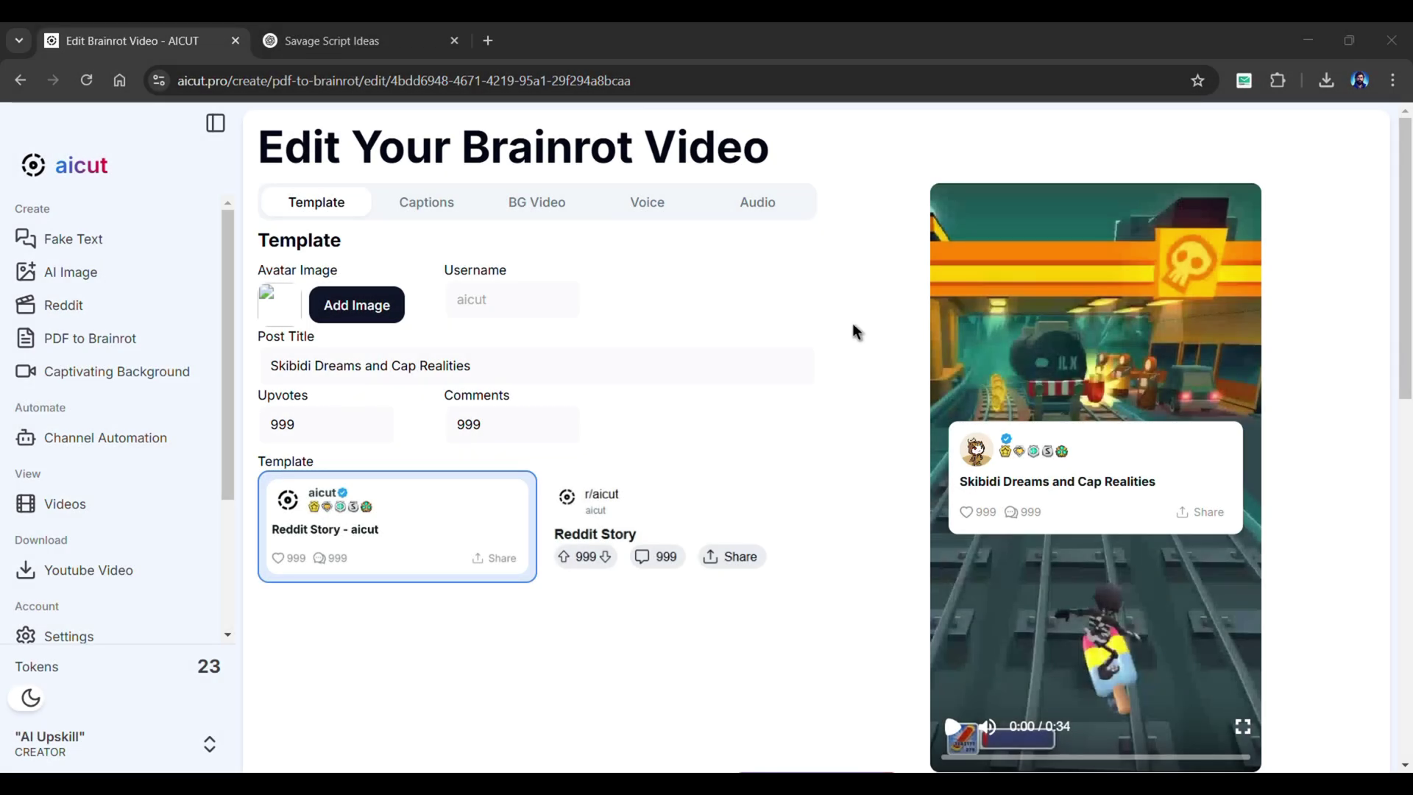
Edit the post's username, set 875 upvotes and 355 comments
{"action": "left_click", "coordinate": [499, 299]}
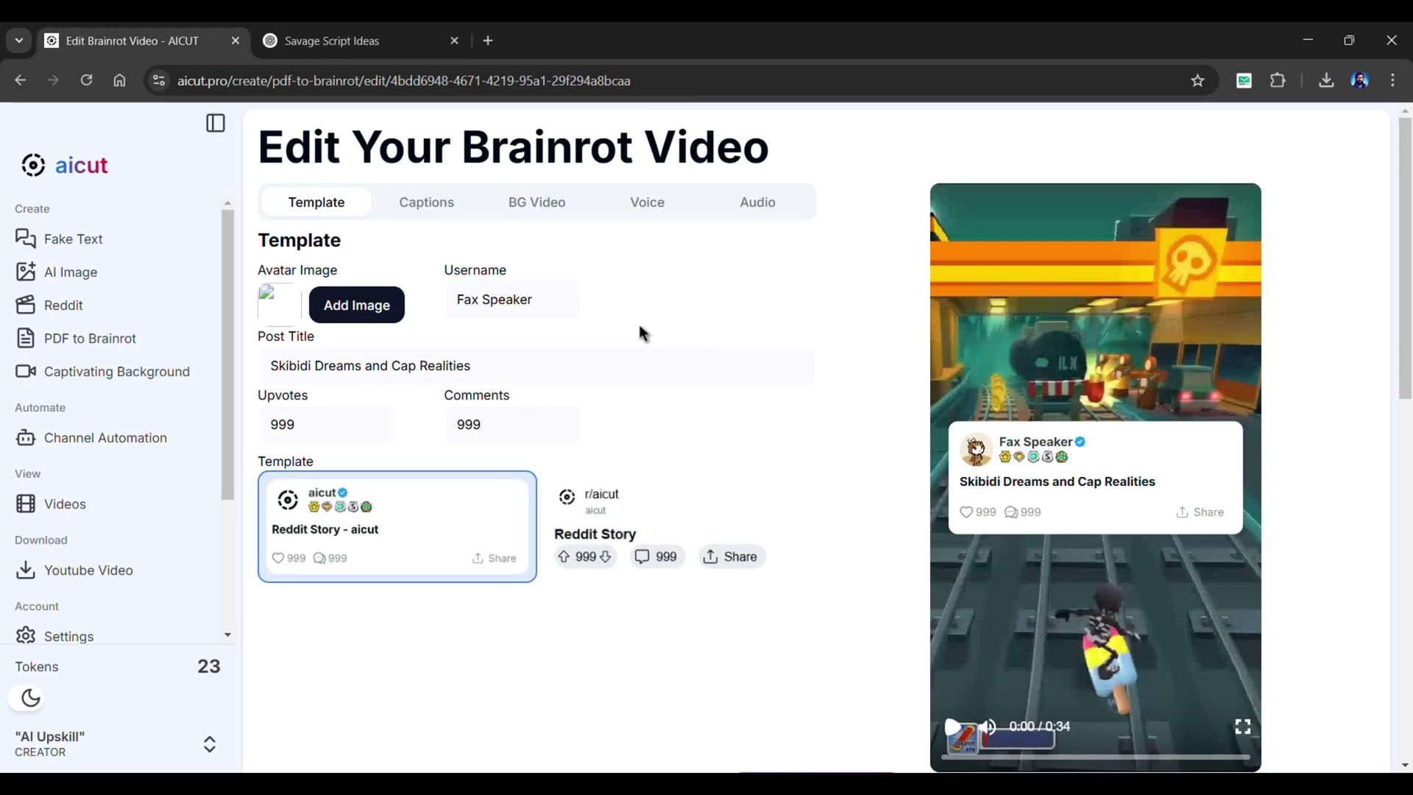
{"action": "left_click", "coordinate": [431, 364]}
{"action": "left_click", "coordinate": [465, 422]}
{"action": "type", "text": "3"}
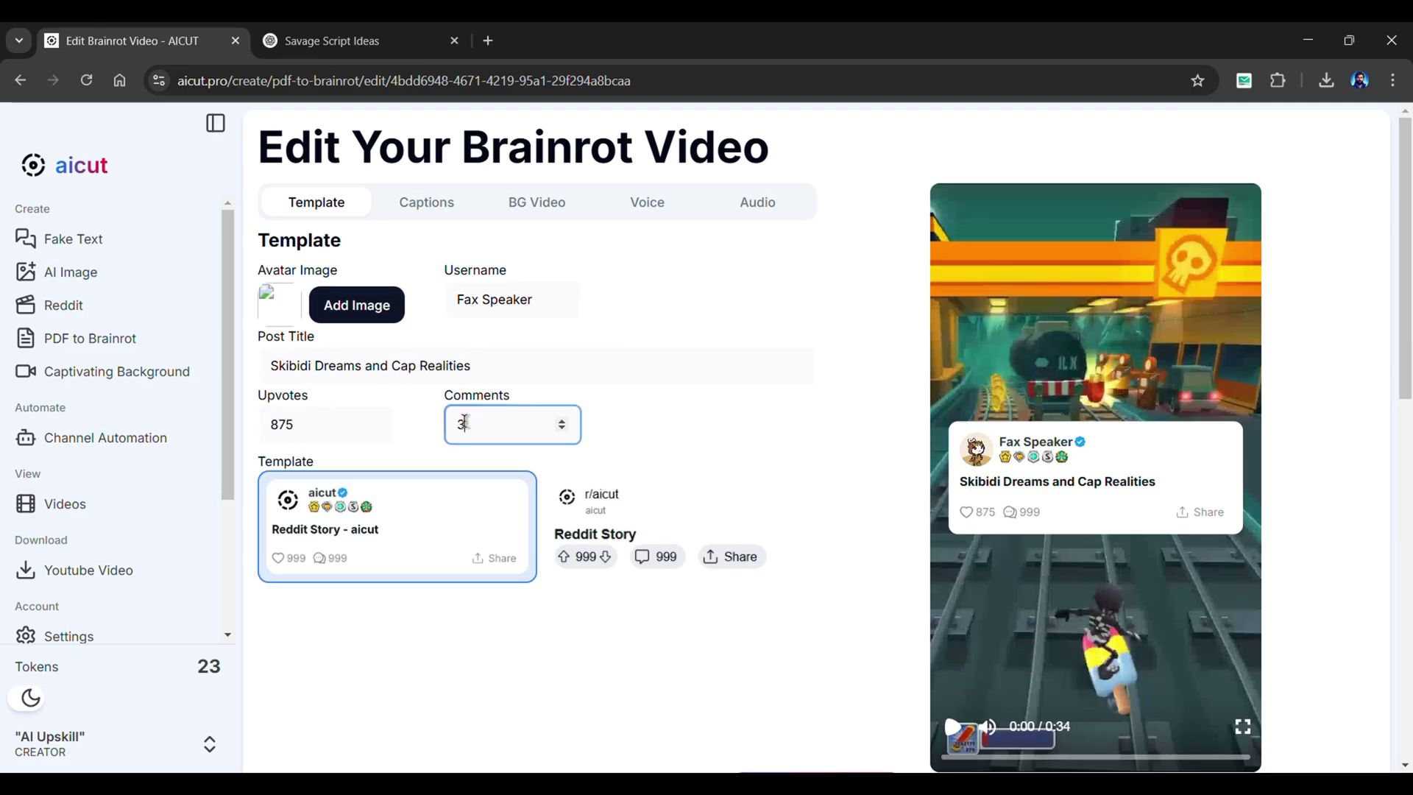
{"action": "type", "text": "55"}
Make captions centered at 99px and render the final video
{"action": "left_click", "coordinate": [759, 206]}
{"action": "scroll", "coordinate": [651, 573], "scroll_direction": "down", "scroll_amount": 2}
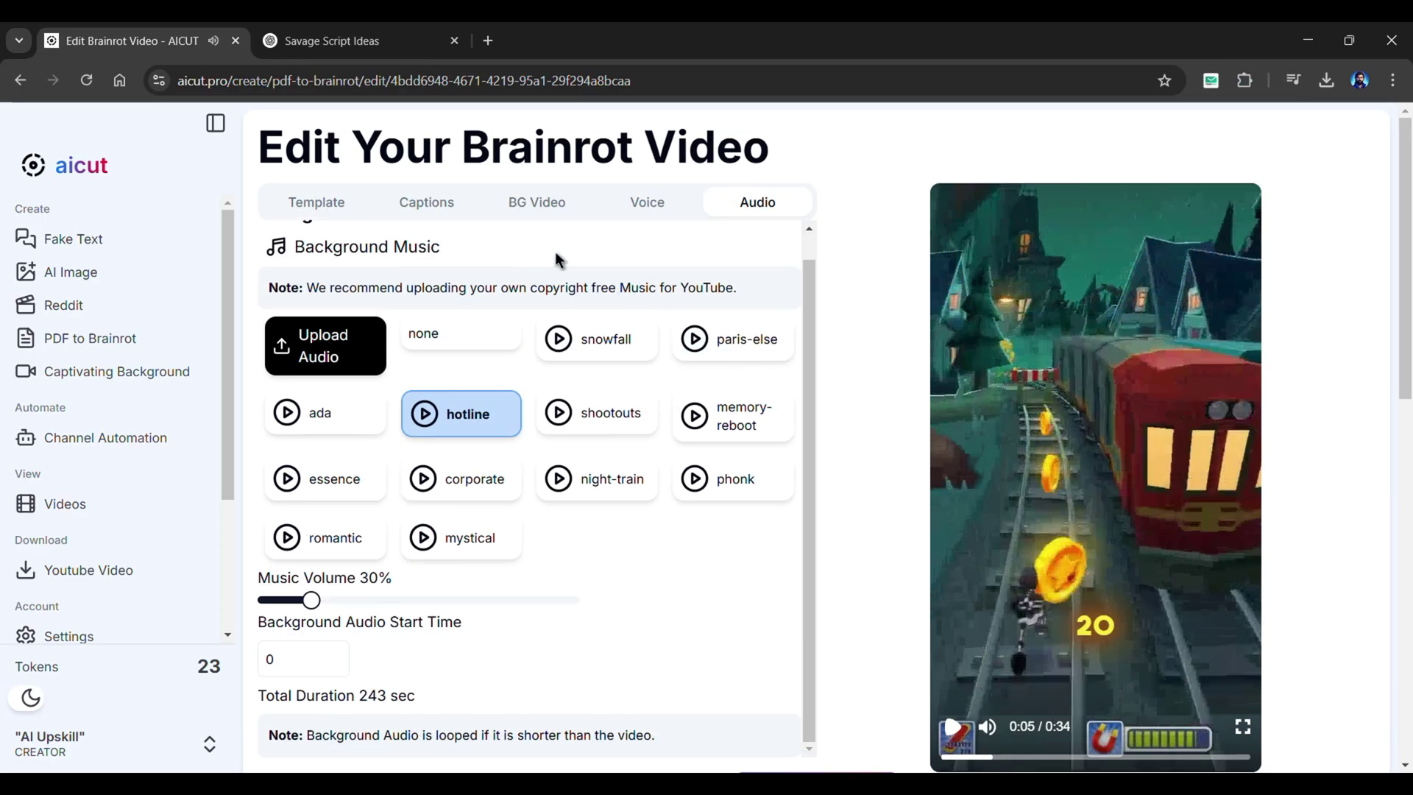
{"action": "left_click", "coordinate": [427, 207]}
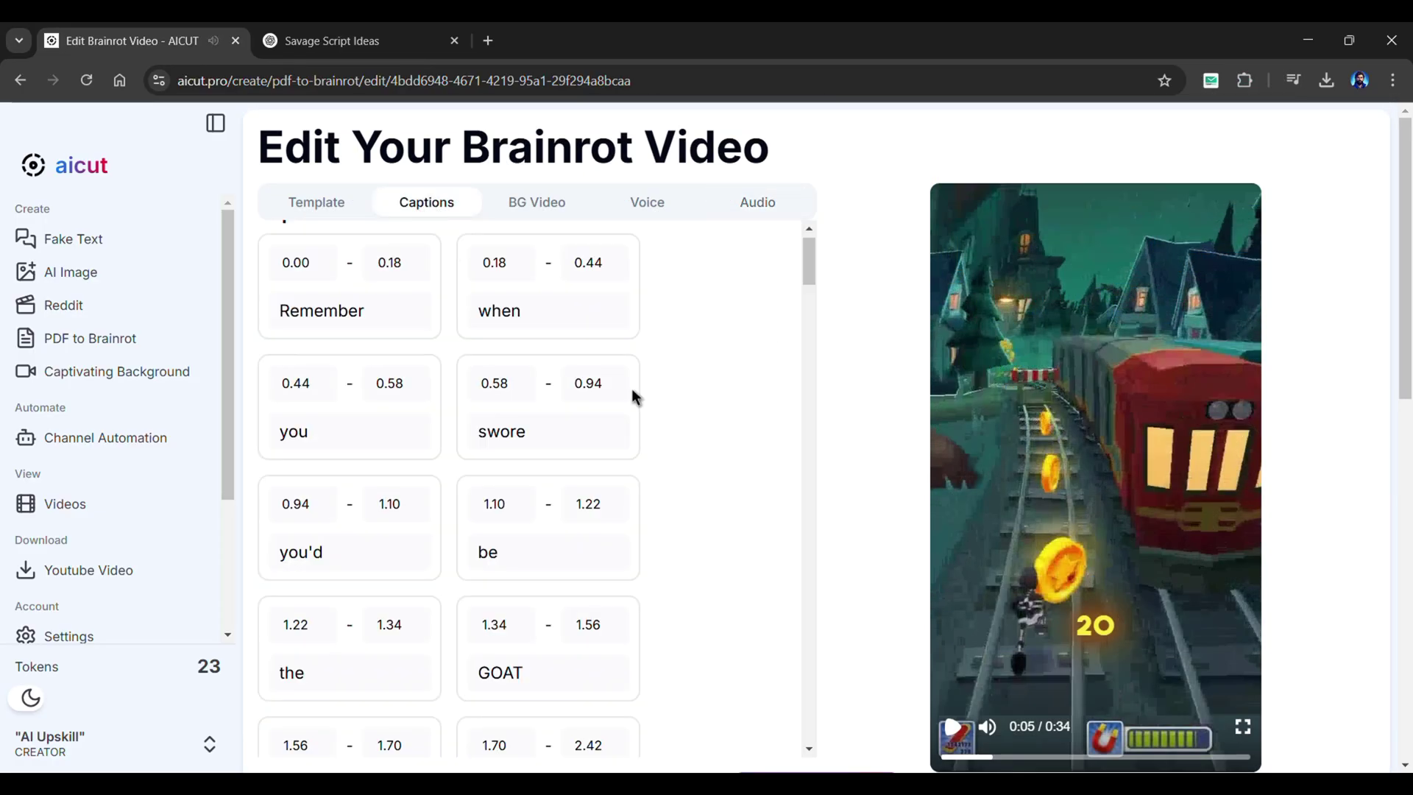
{"action": "scroll", "coordinate": [734, 460], "scroll_direction": "down", "scroll_amount": 3}
{"action": "left_click_drag", "start_coordinate": [808, 200], "coordinate": [823, 645]}
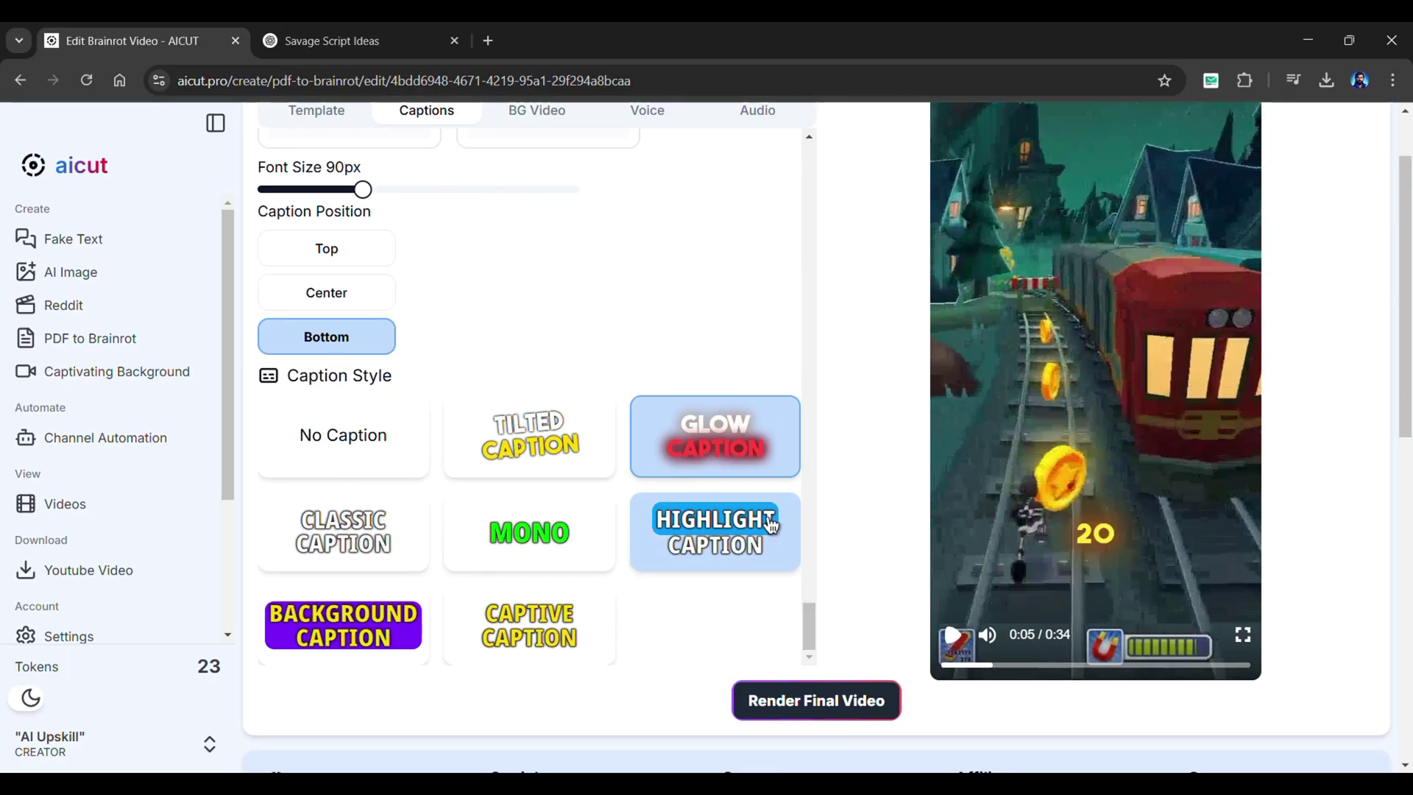
{"action": "scroll", "coordinate": [772, 524], "scroll_direction": "up", "scroll_amount": 3}
{"action": "left_click", "coordinate": [329, 482]}
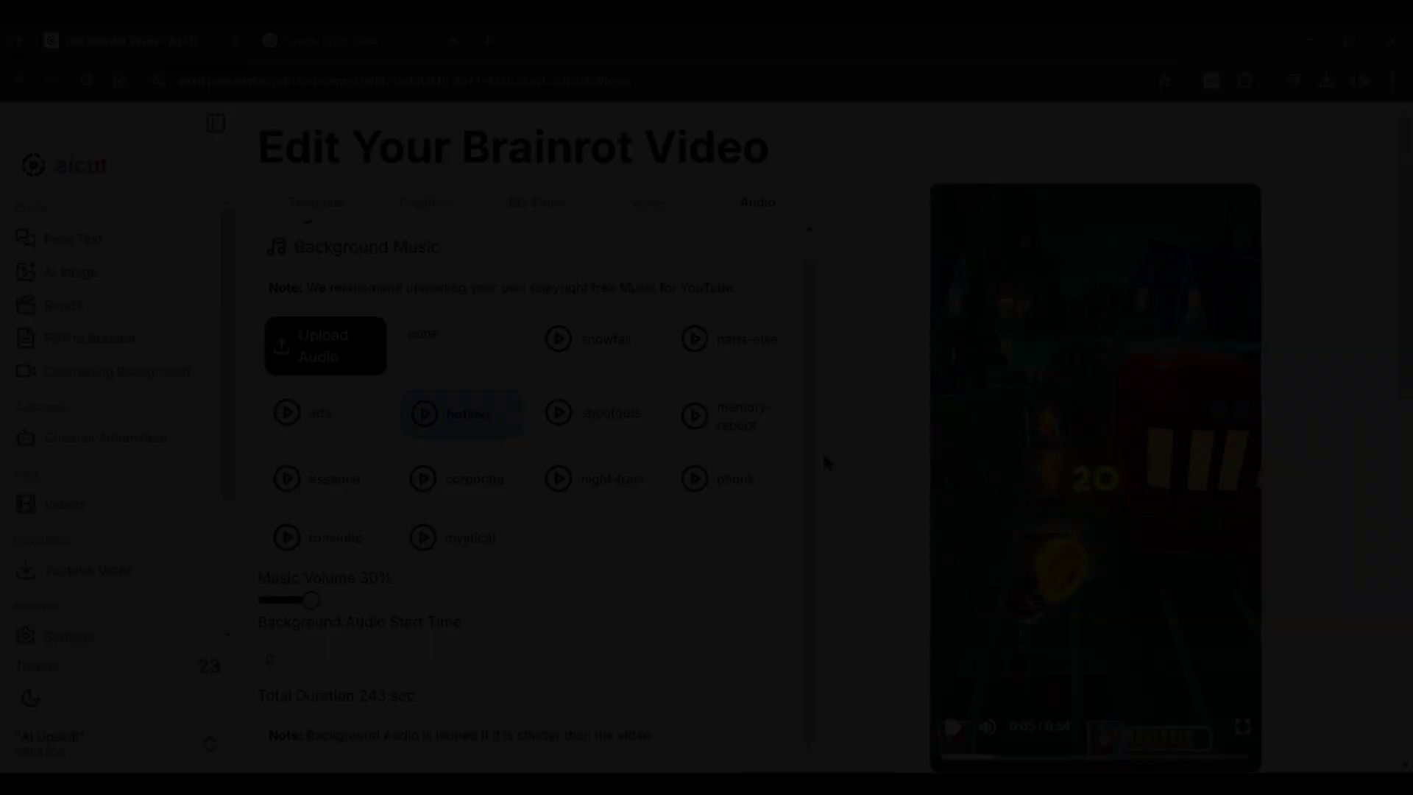
{"action": "scroll", "coordinate": [829, 493], "scroll_direction": "down", "scroll_amount": 3}
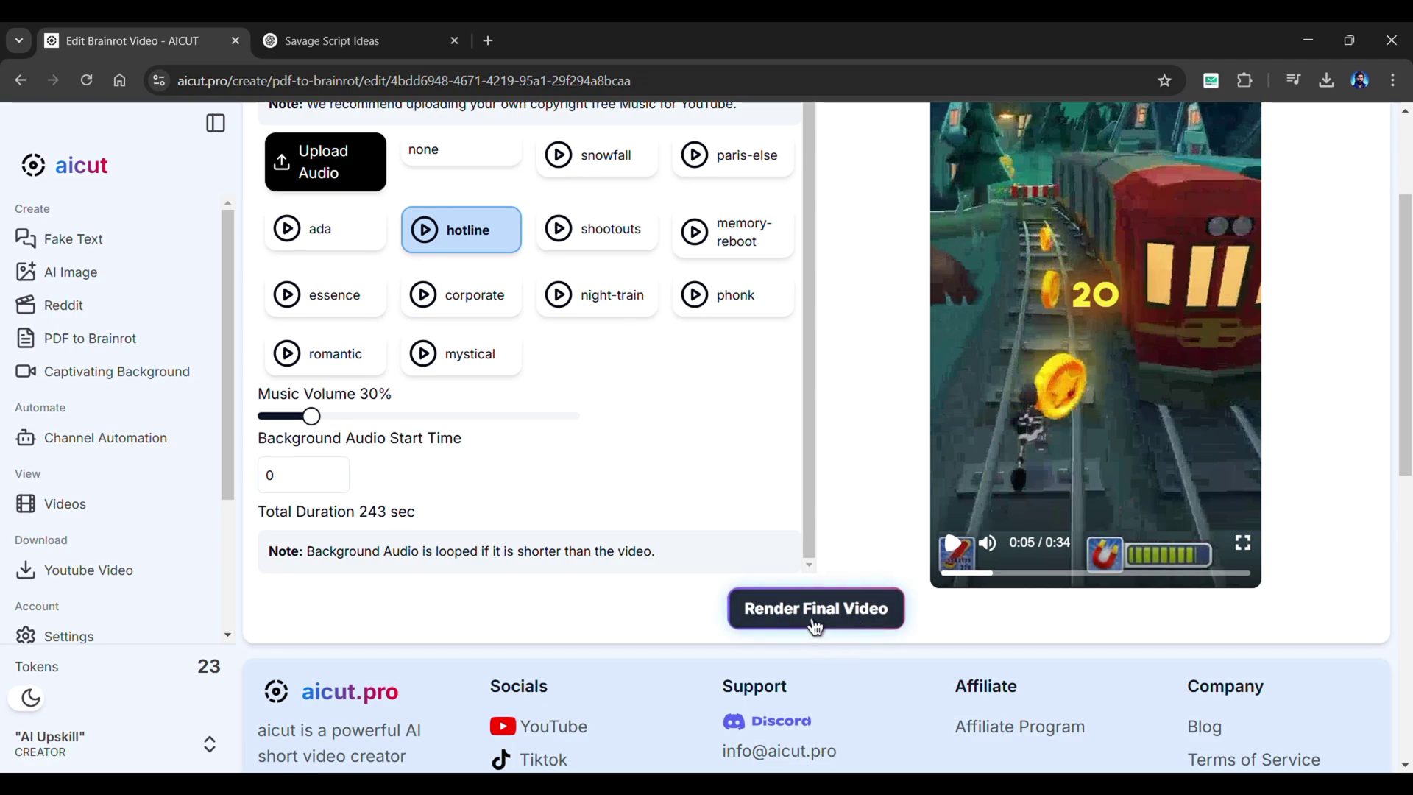
{"action": "left_click", "coordinate": [830, 623]}
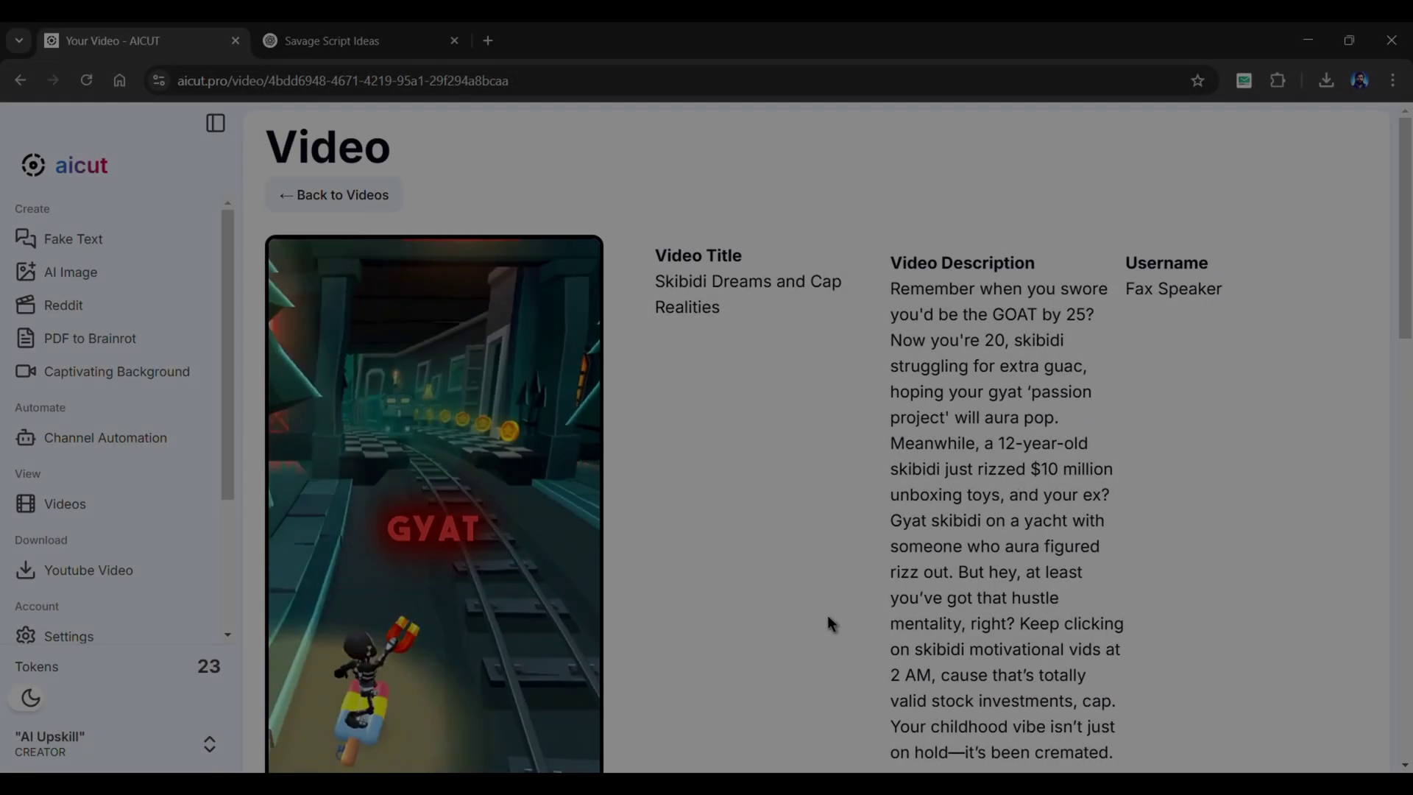
Scroll through the finished Skibidi Dreams video's details page
{"action": "scroll", "coordinate": [826, 617], "scroll_direction": "down", "scroll_amount": 6}
{"action": "scroll", "coordinate": [828, 622], "scroll_direction": "down", "scroll_amount": 5}
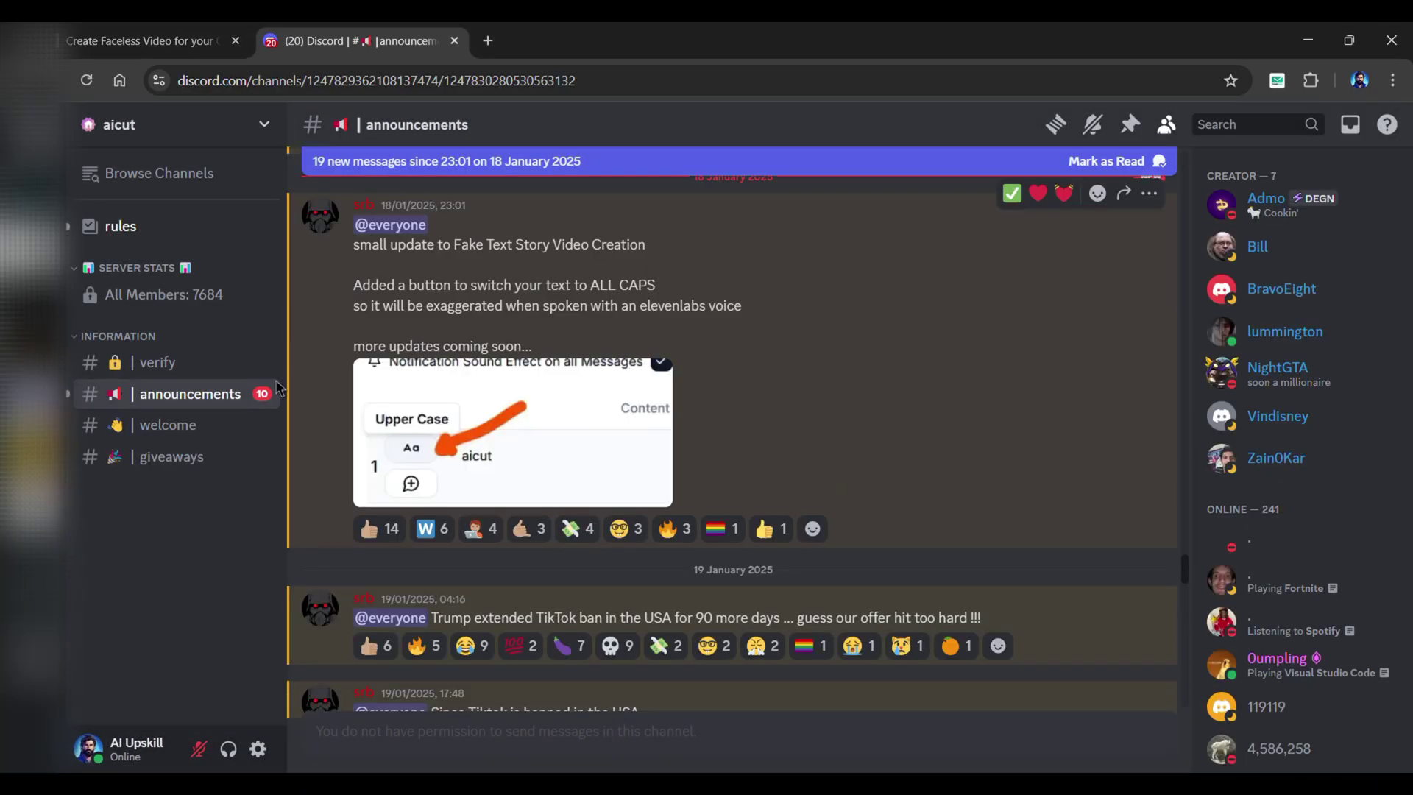
Verify your account in the aicut server's #verify channel
{"action": "left_click", "coordinate": [157, 362]}
{"action": "left_click", "coordinate": [375, 217]}
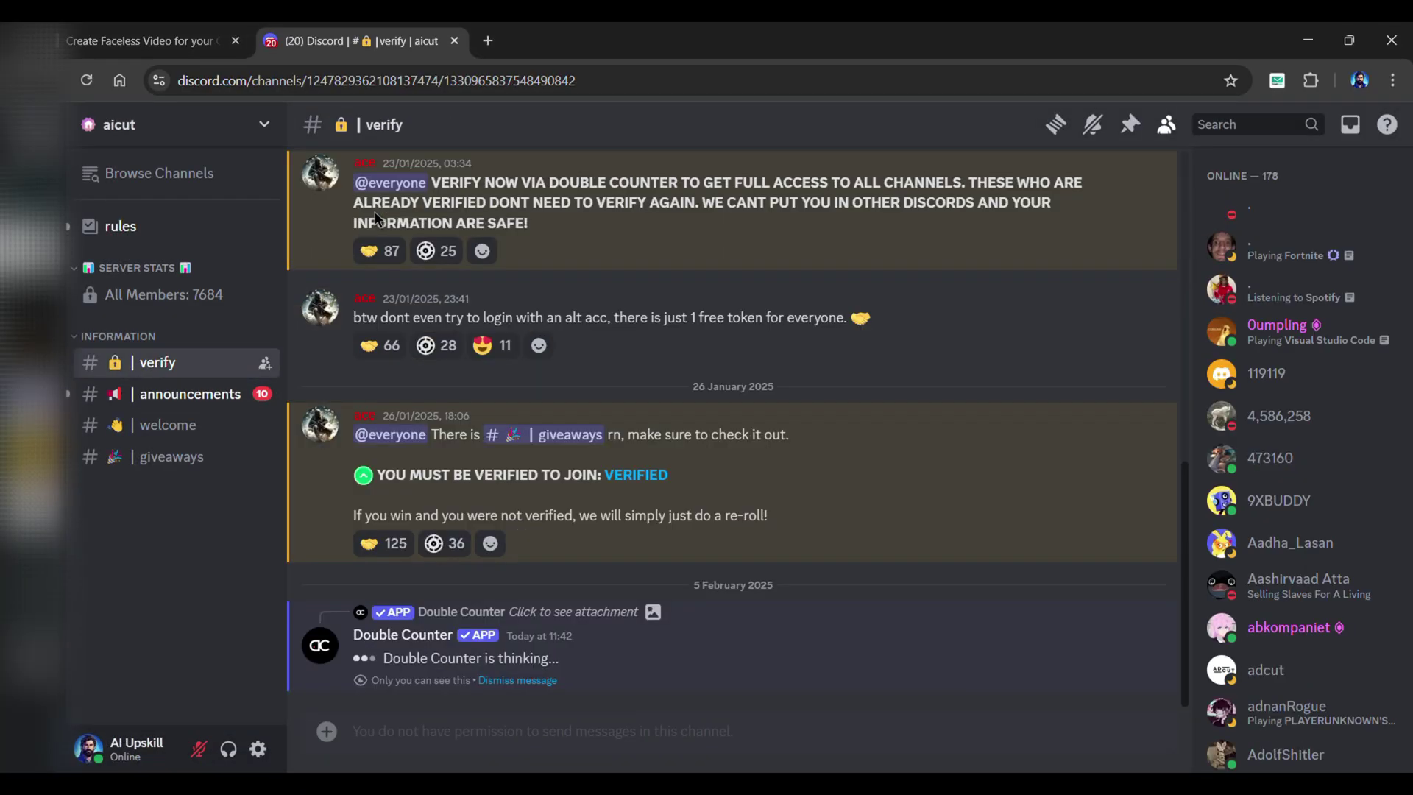
{"action": "left_click", "coordinate": [446, 583]}
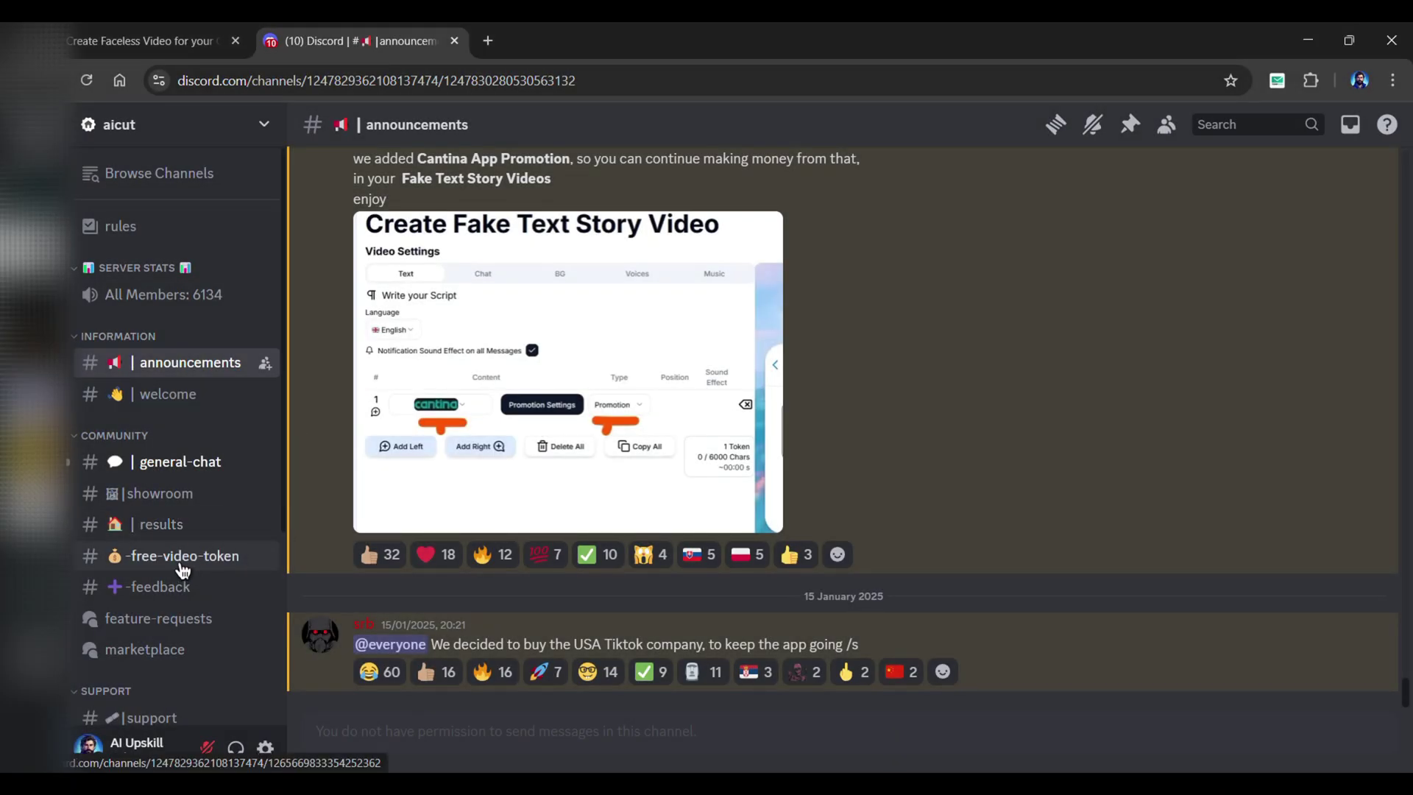
Run /freetoken in #free-video-token with your signup details to claim free tokens
{"action": "left_click", "coordinate": [181, 556]}
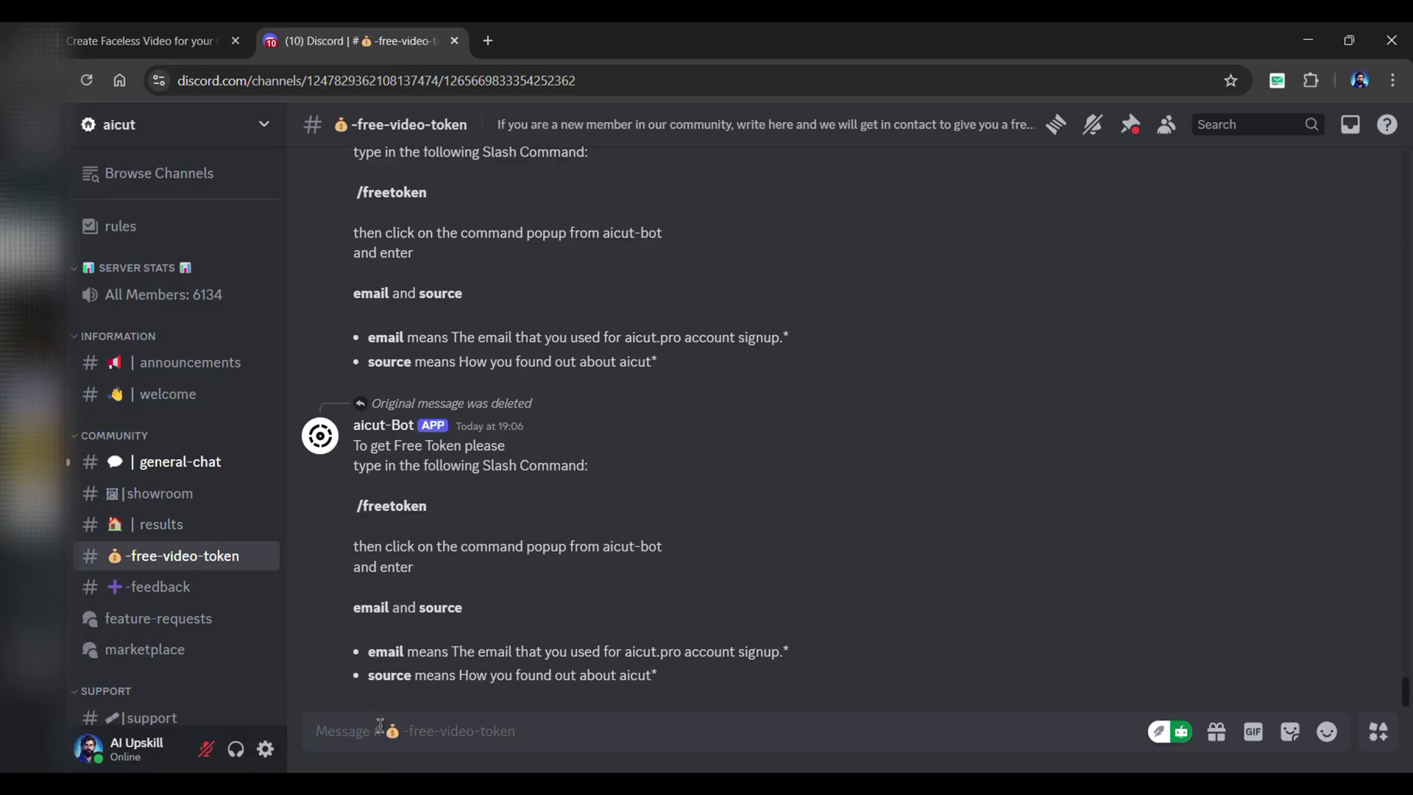
{"action": "type", "text": "/free"}
{"action": "key", "text": "Tab"}
{"action": "type", "text": "lear"}
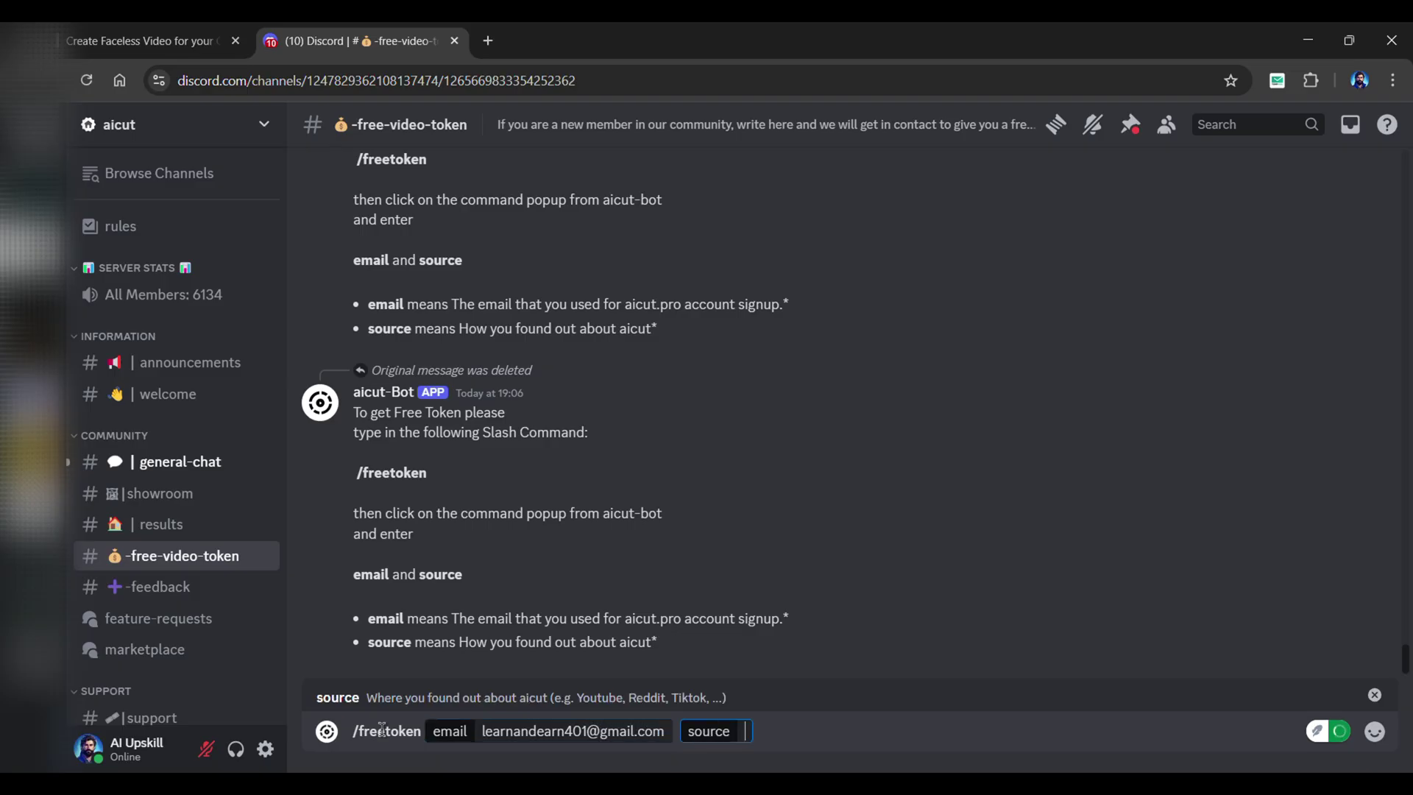
{"action": "key", "text": "Return"}
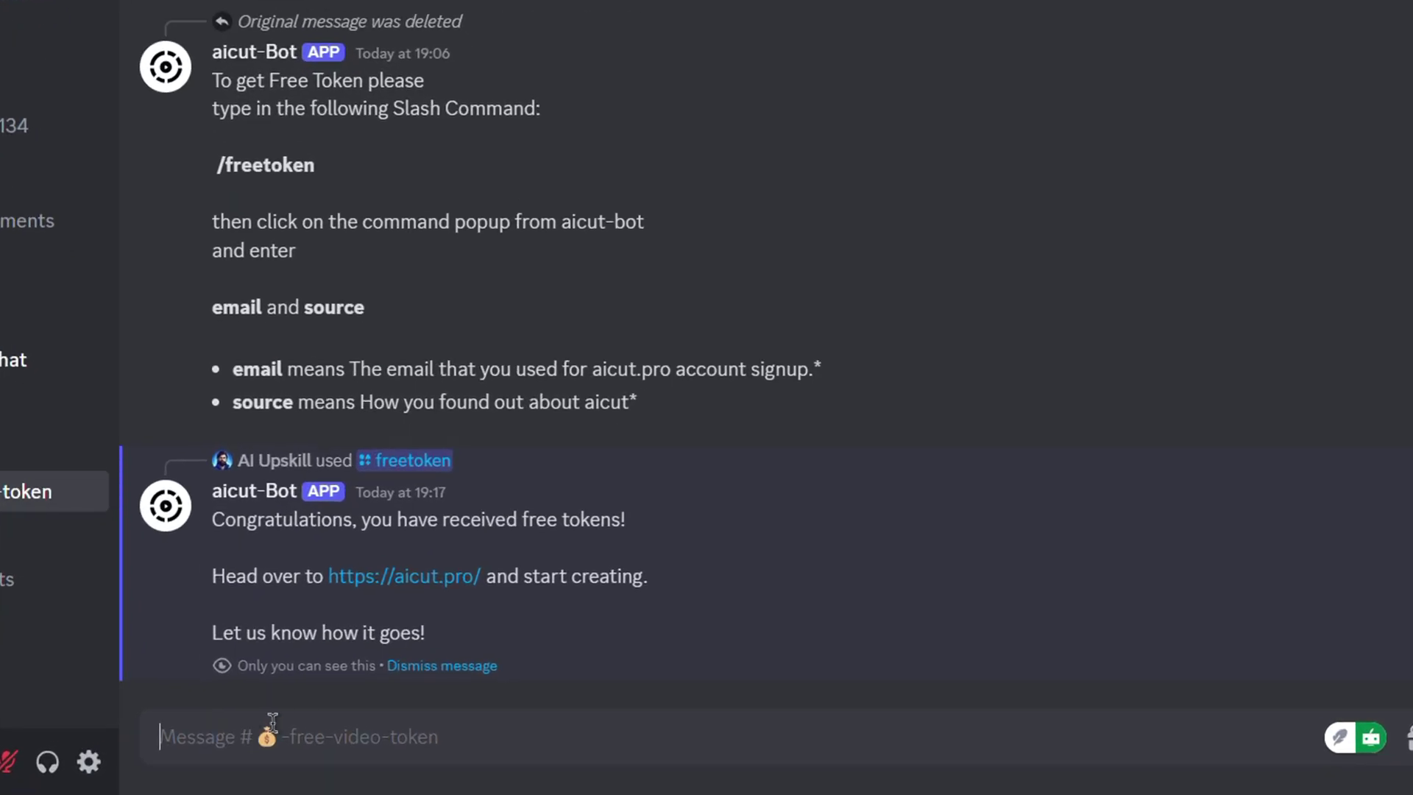